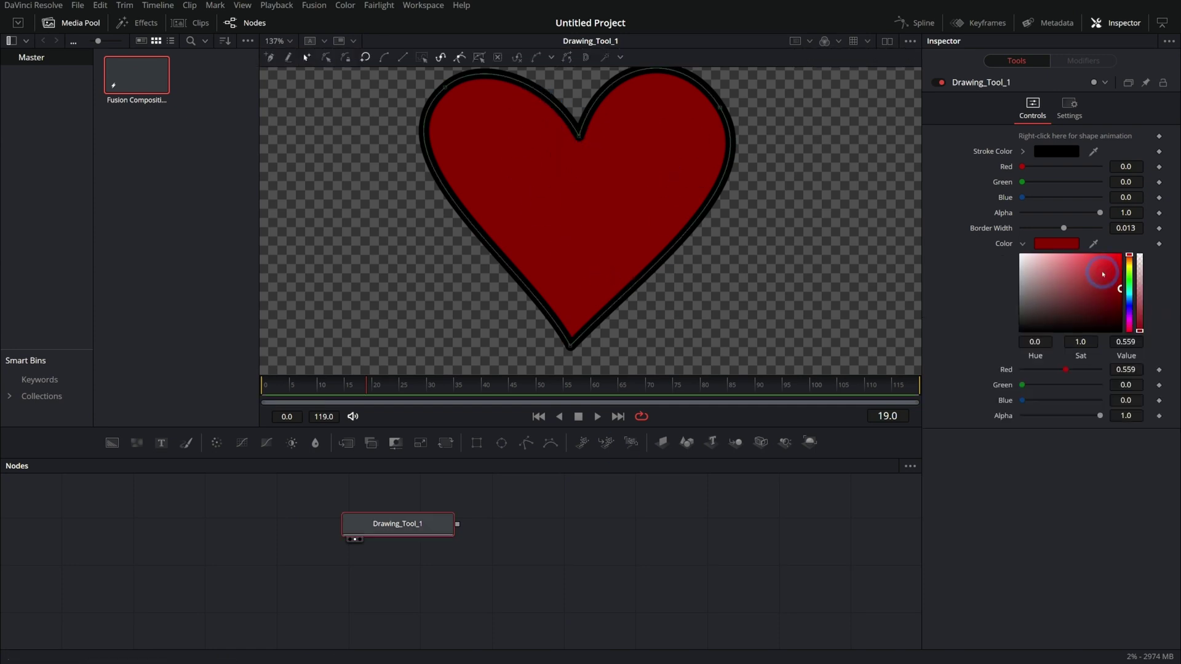
Recolour the heart: set the fill to red 0.764, green and blue about 0.175, and the stroke's red to 0.252
drag(1101, 277, 1097, 272)
drag(1039, 168, 1046, 169)
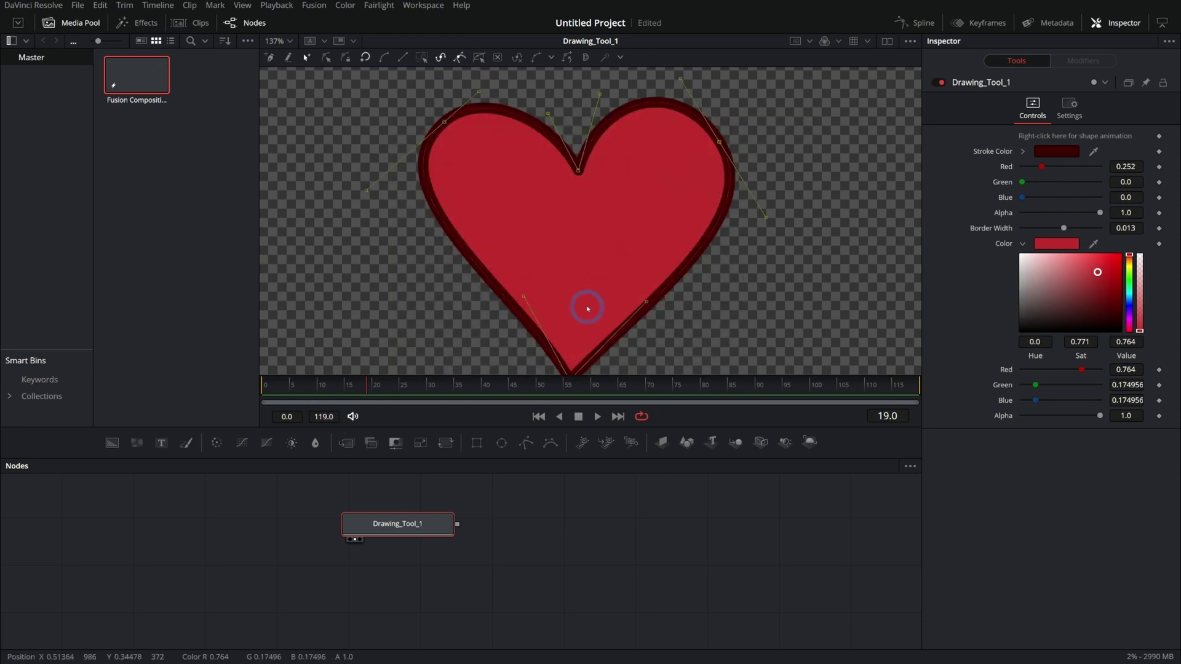
Delete the heart shape, draw a closed irregular blob in its place and widen its border to about 0.048
key(Delete)
click(449, 195)
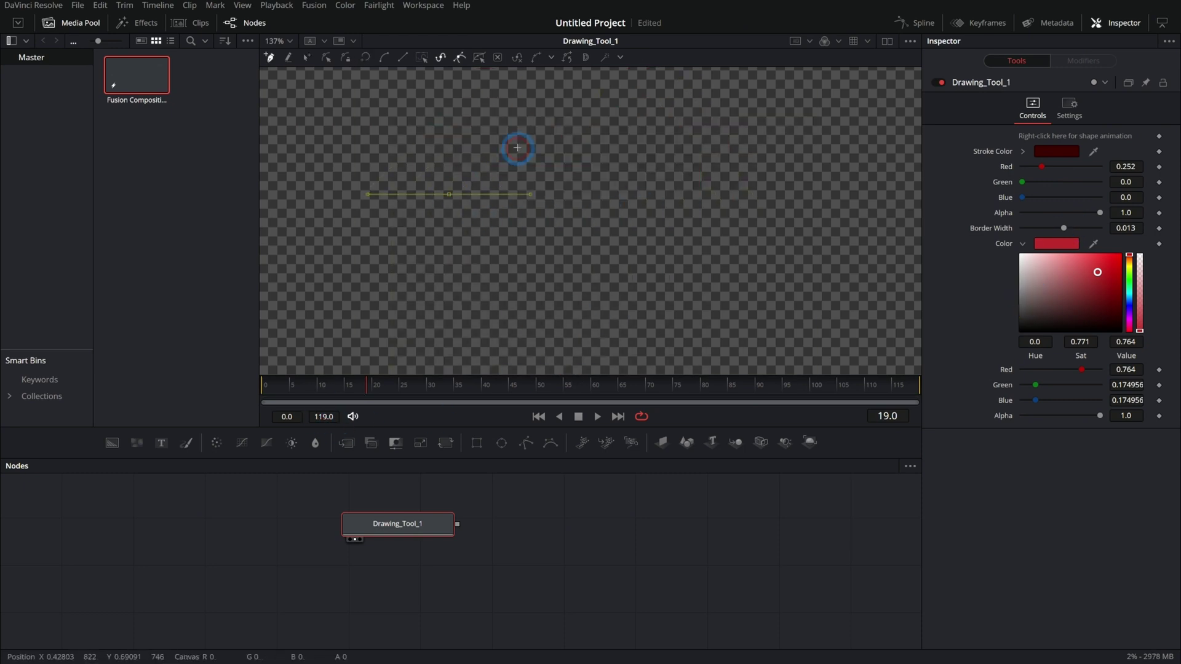
mouse_move(449, 196)
mouse_down()
mouse_move(667, 161)
mouse_move(659, 263)
mouse_move(509, 290)
mouse_move(450, 227)
mouse_move(448, 196)
mouse_up()
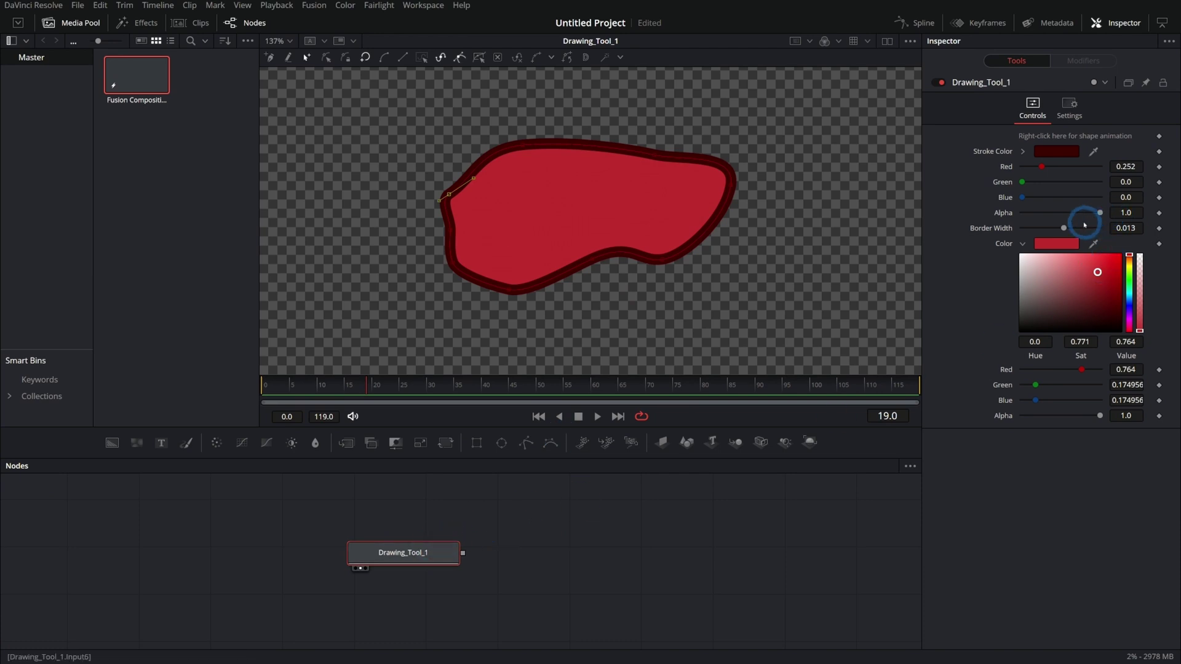
drag(1084, 225, 1072, 230)
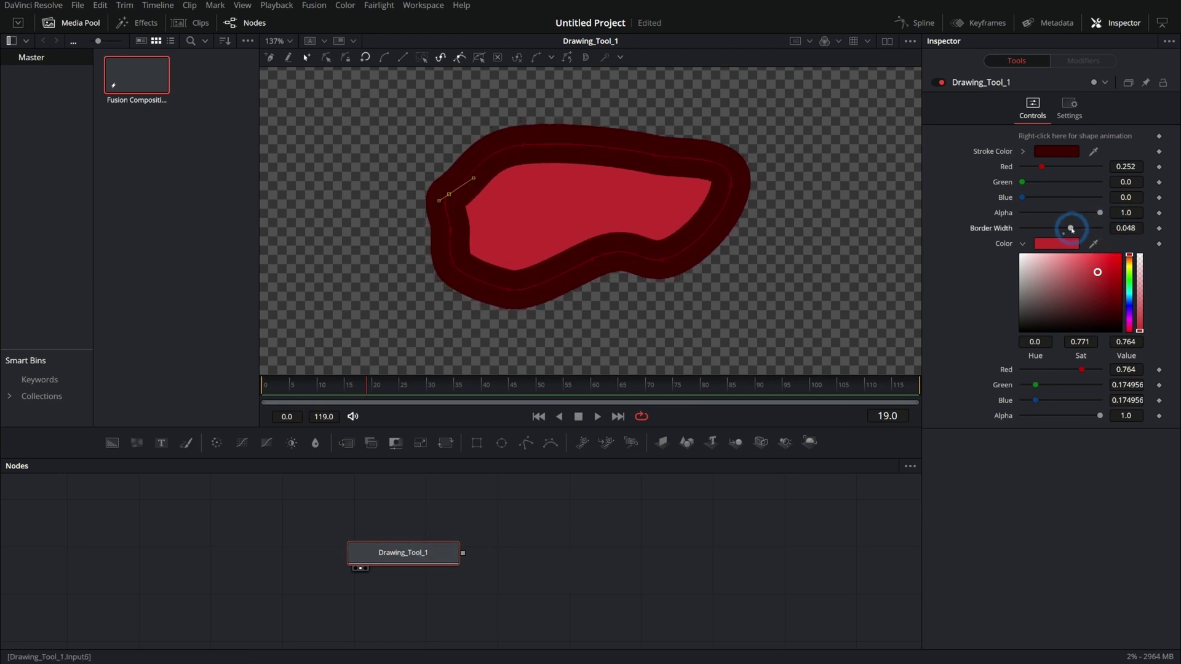
click(537, 566)
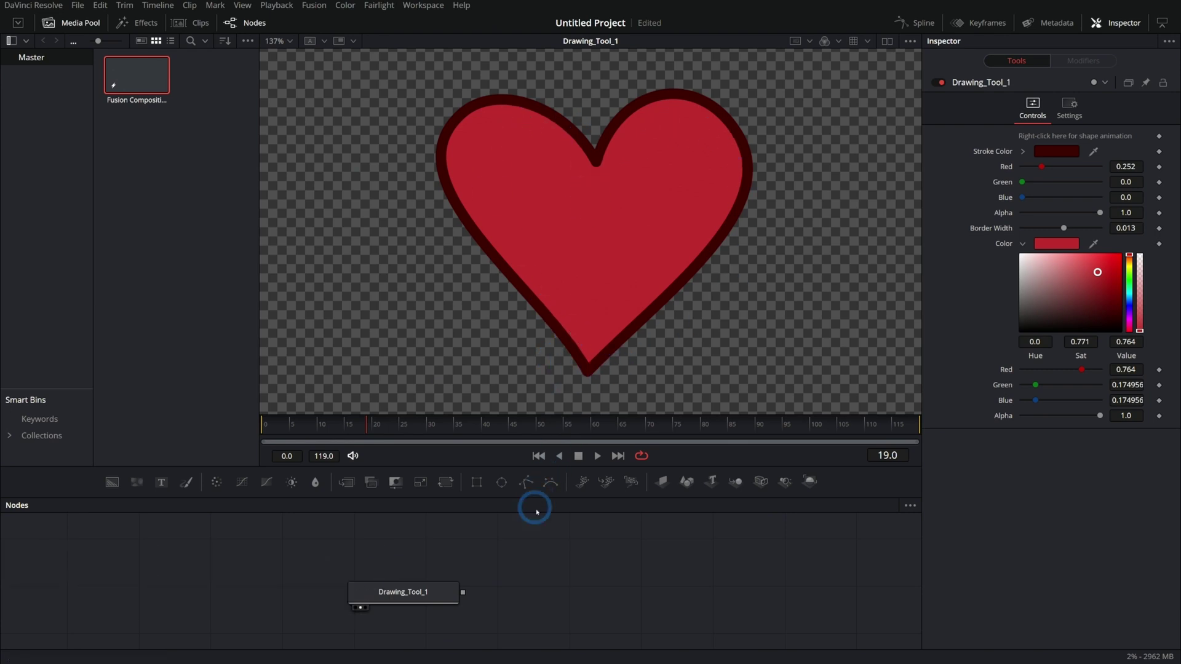
Delete the heart's node, add a fresh Drawing_Tool_1 node and show it in the viewer
click(434, 593)
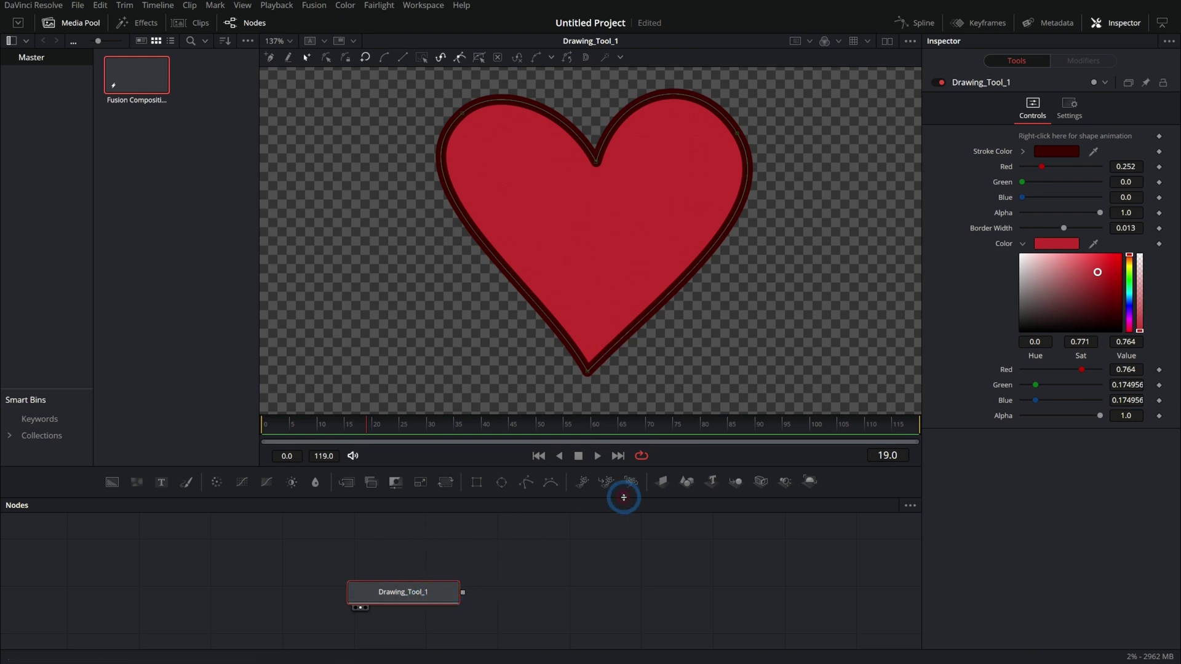
key(Delete)
key(shift+space)
text(dr)
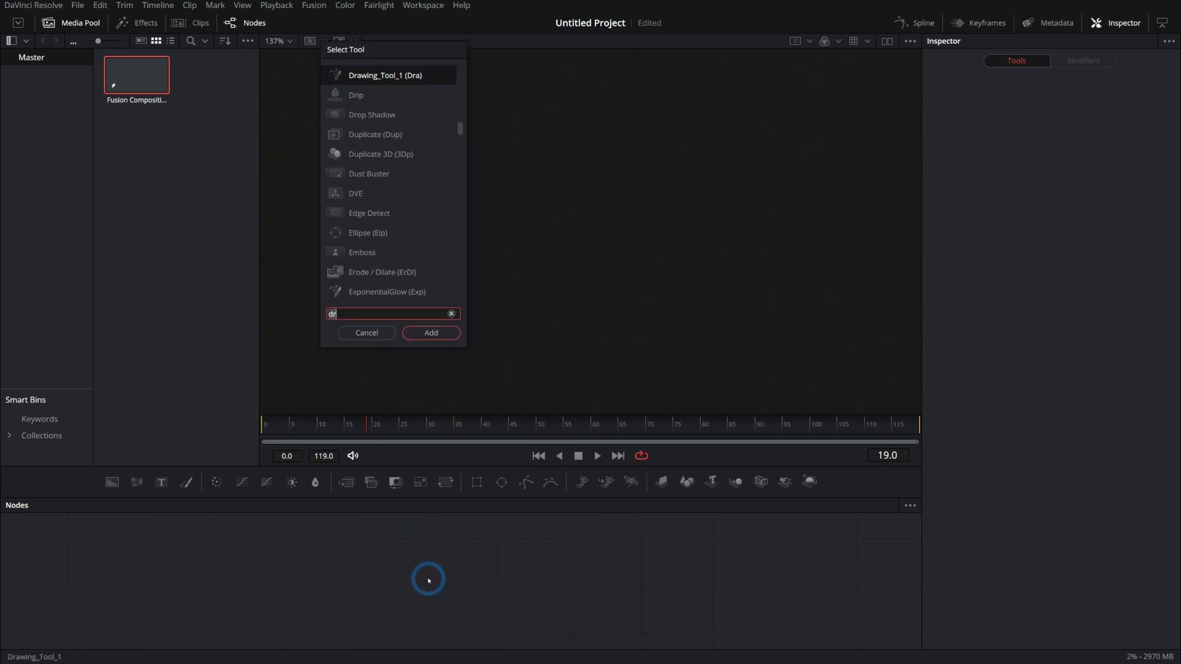
key(Return)
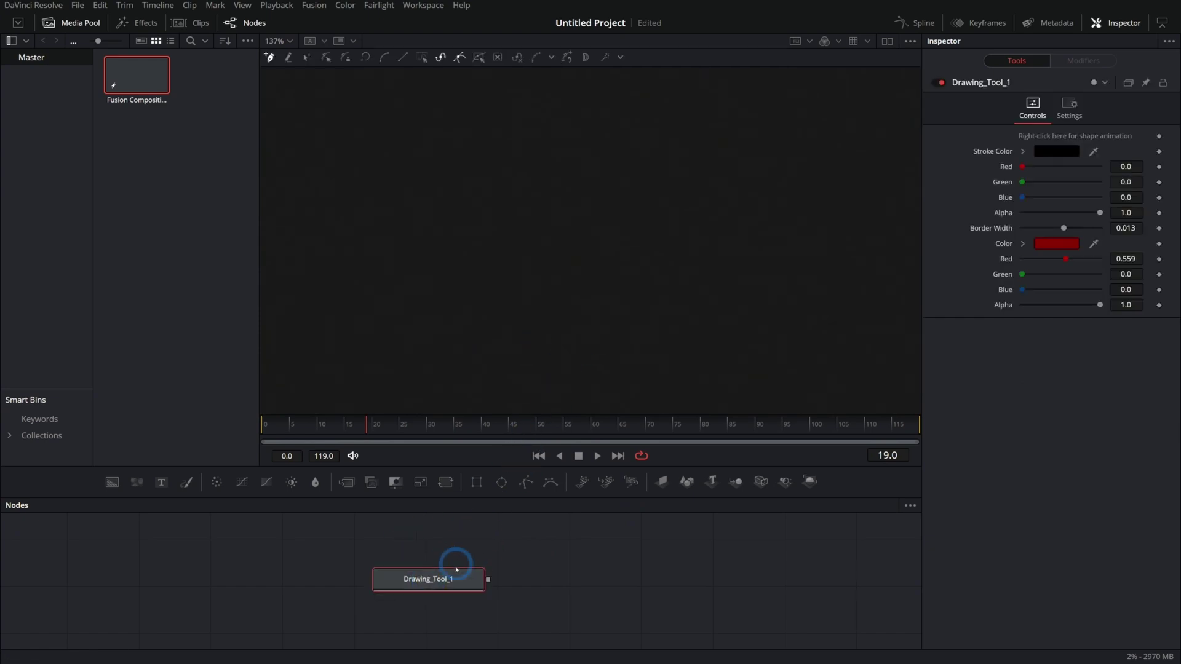
drag(456, 578, 583, 385)
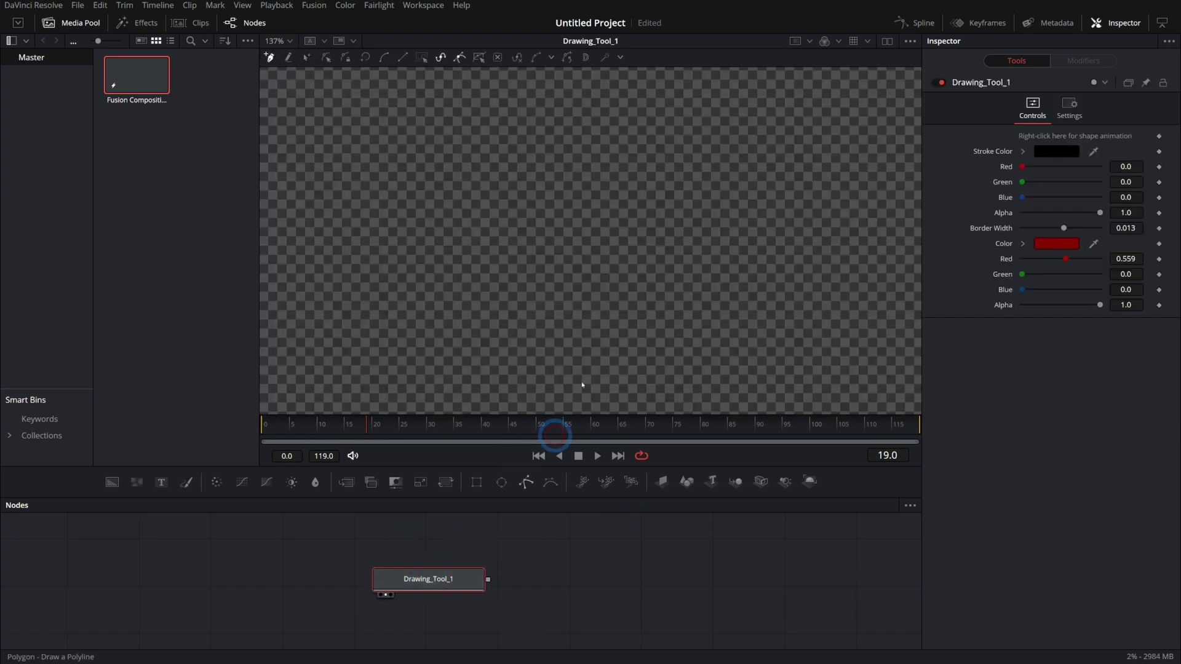
Set the drawing's fill to green (0.031, 0.583, 0.173) and its stroke to dark green (hue 0.392, saturation 0.837, value 0.11)
click(1022, 245)
click(1140, 289)
click(1023, 244)
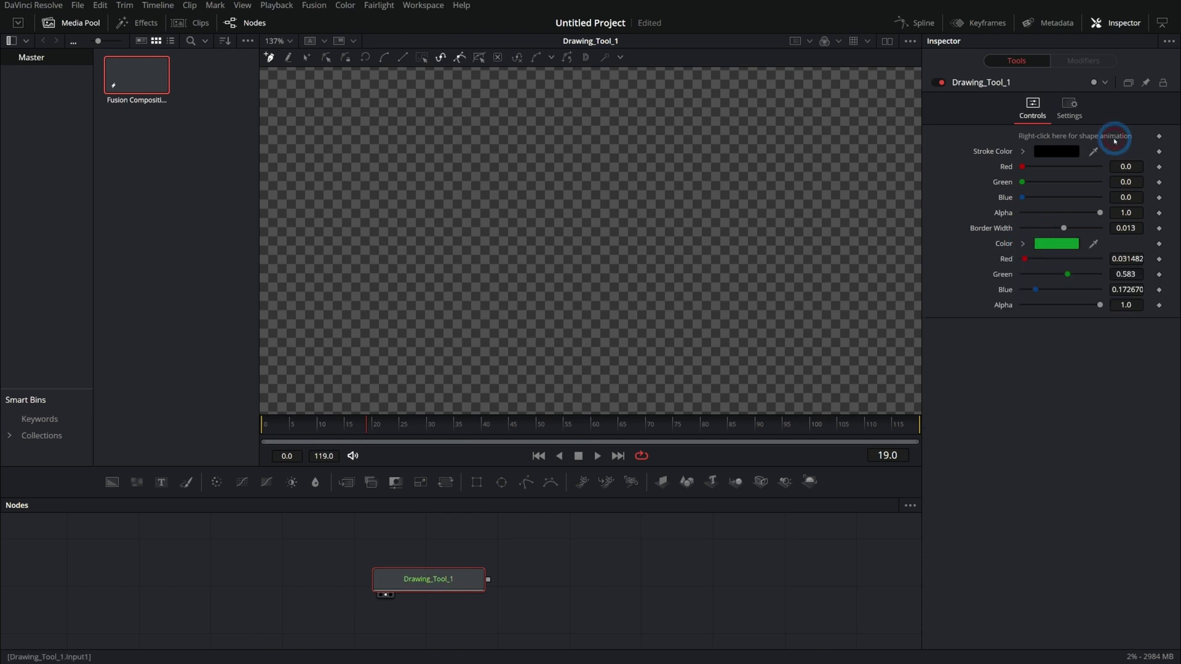
click(1023, 151)
click(1129, 192)
drag(1102, 216, 1104, 231)
Draw a closed rolling-hills shape filling the lower half of the frame and set its border width to 0.01
mouse_move(293, 313)
mouse_down()
mouse_move(717, 256)
mouse_move(833, 201)
mouse_move(909, 266)
mouse_up()
scroll(874, 337, down, 2)
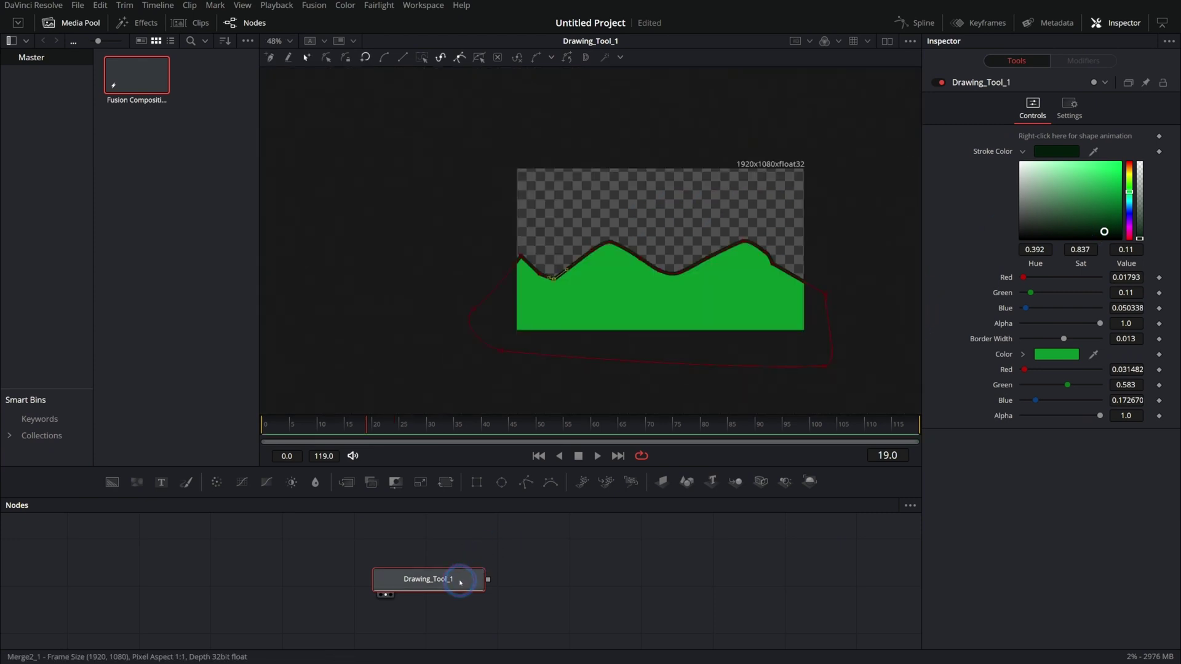
scroll(699, 313, up, 2)
drag(699, 274, 675, 304)
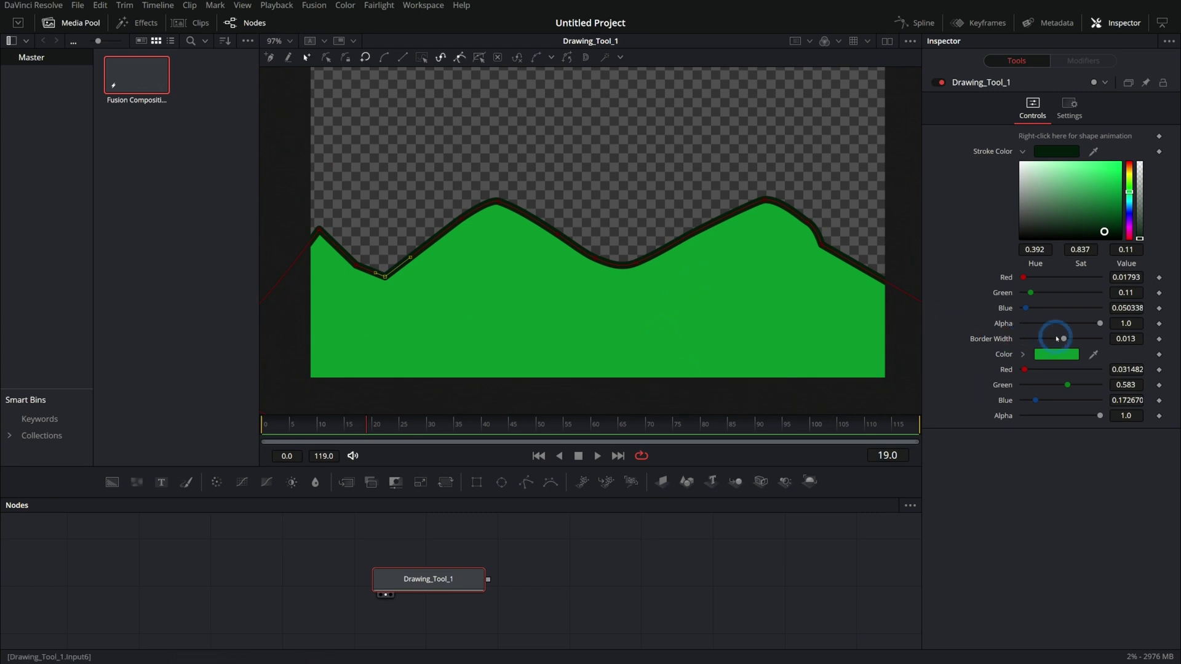
drag(1064, 339, 1064, 339)
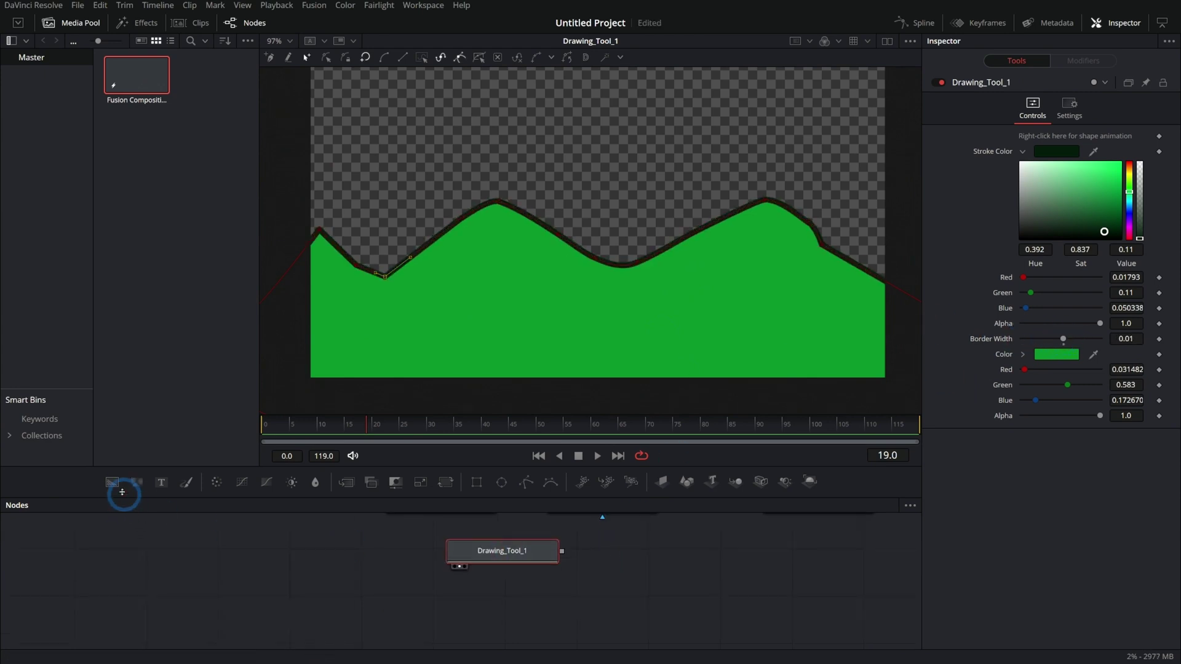
Add a teal Background node (green 0.543, blue 0.614), merge the hills over it and view the merge
drag(122, 492, 340, 602)
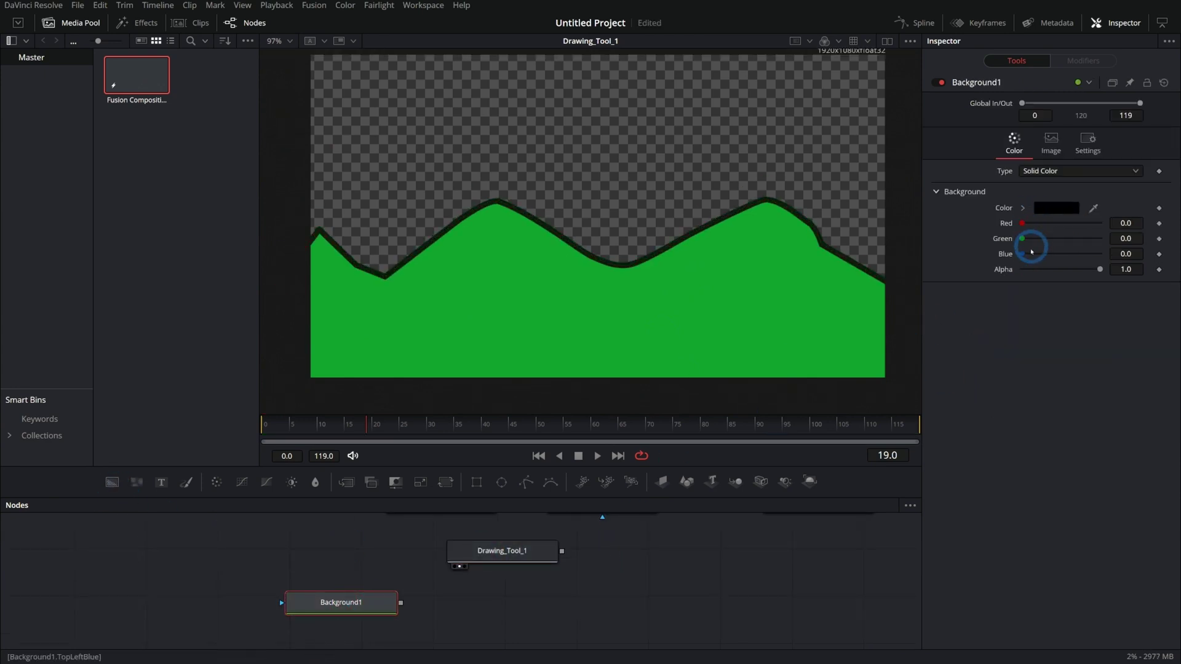
drag(1031, 252, 1046, 239)
drag(562, 551, 400, 603)
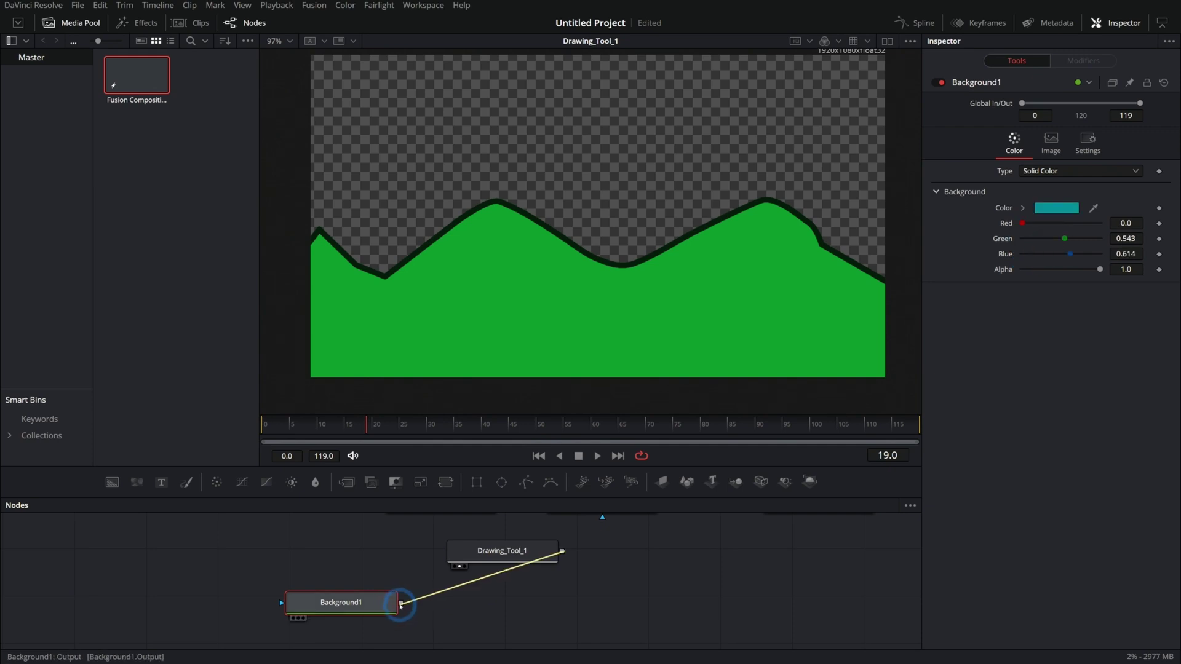
drag(530, 610, 616, 297)
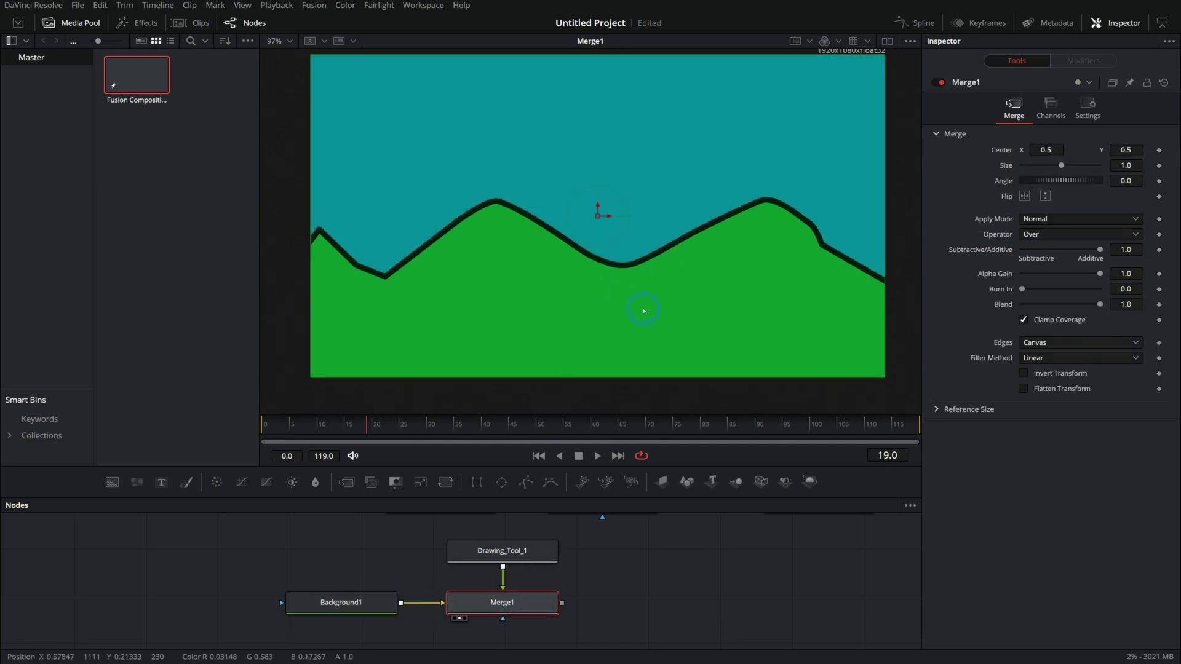
Add a second drawing tool node and merge it over the hills scene after Merge1
click(615, 618)
drag(662, 570, 466, 601)
key(ctrl+v)
drag(466, 600, 462, 600)
Set the second drawing's fill to light grey (0.882 in all channels) and draw a flat-bottomed cloud in the upper-left sky
click(1022, 243)
drag(1033, 271, 950, 264)
click(1022, 243)
drag(382, 156, 422, 156)
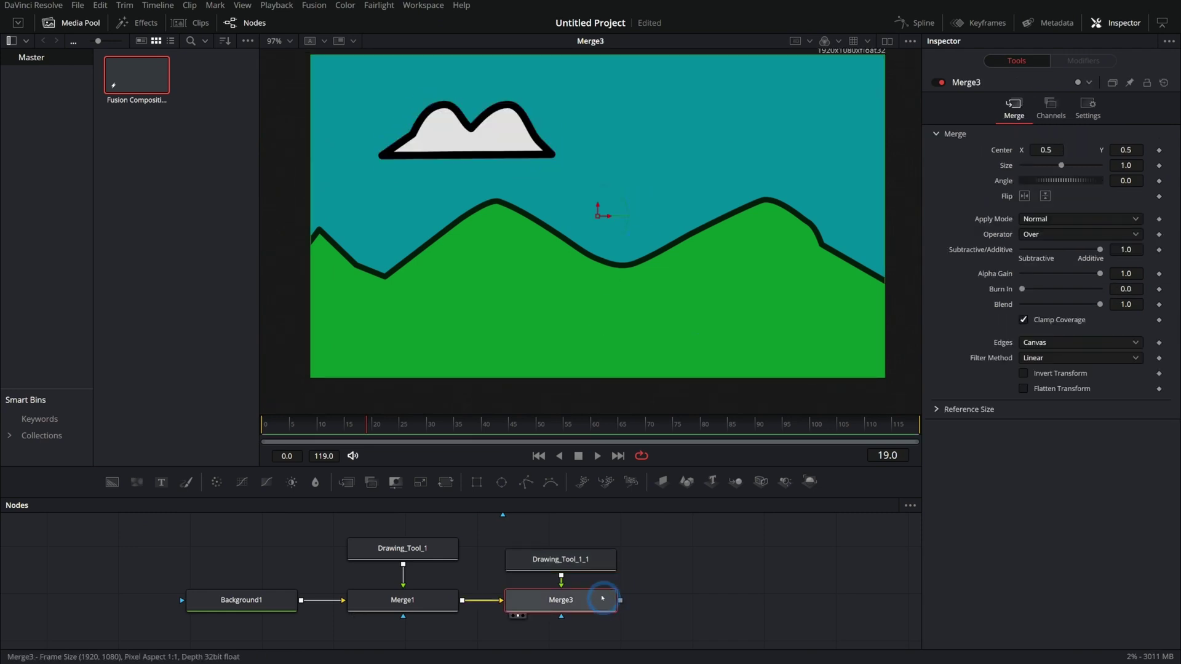
Set the cloud's stroke to slate blue (hue 0.592, saturation 0.572, value 0.37) and its border width to -0.147
click(582, 562)
click(1022, 151)
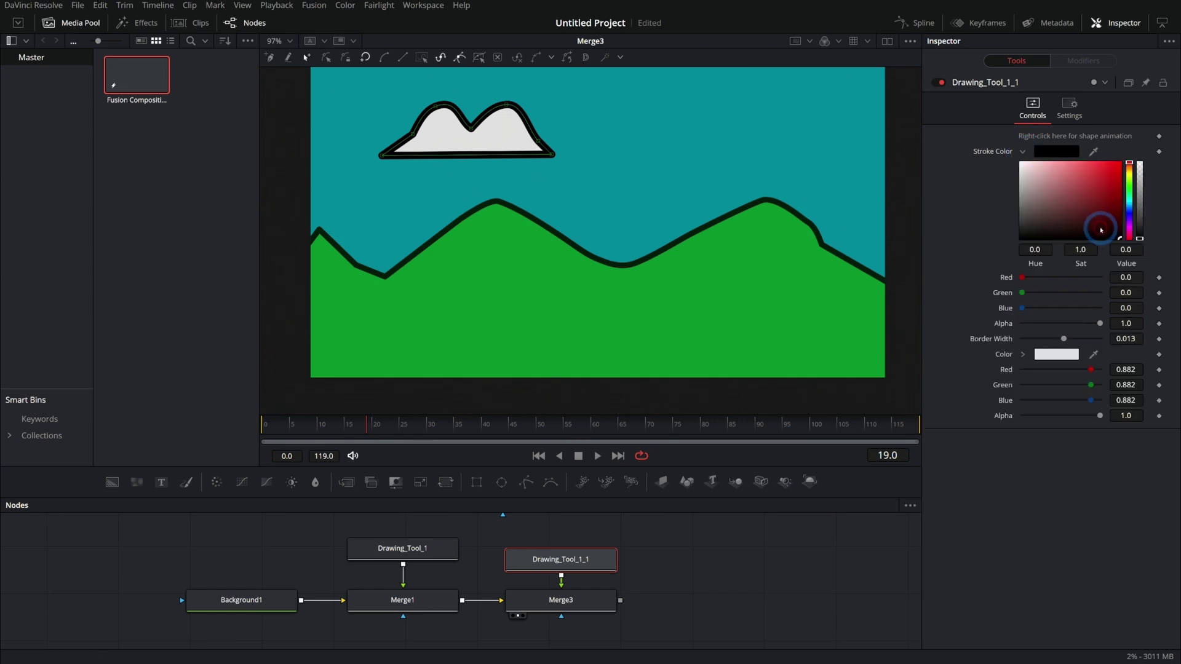
click(1129, 202)
click(1052, 206)
drag(1053, 206, 1052, 213)
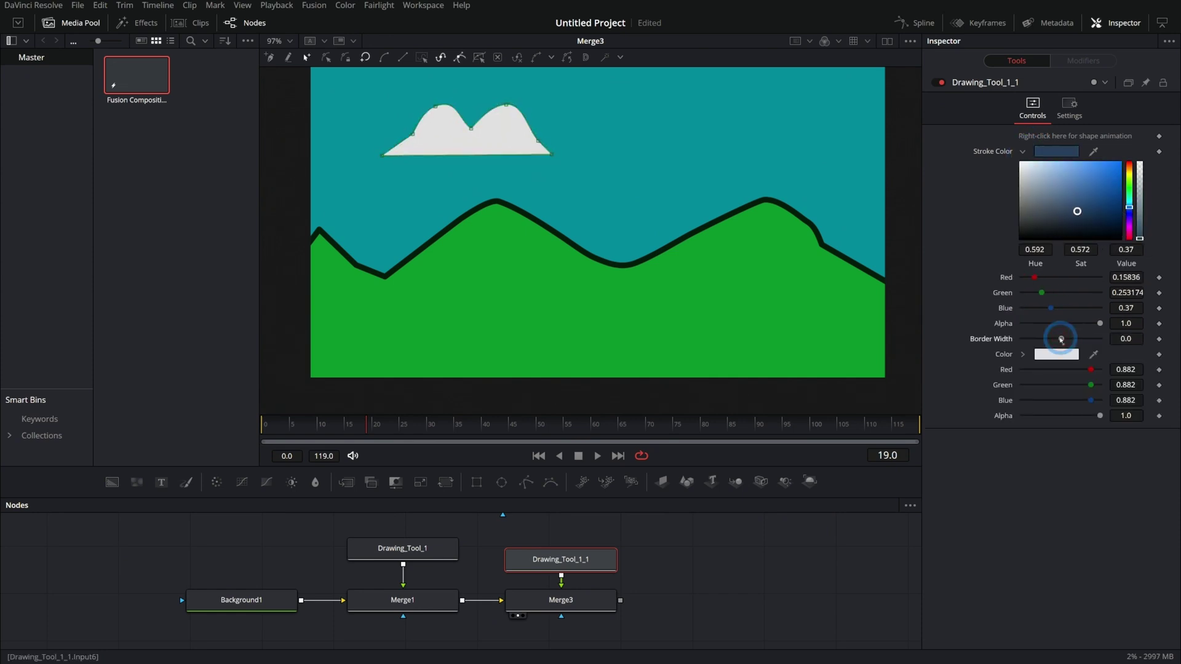
drag(1061, 339, 1038, 338)
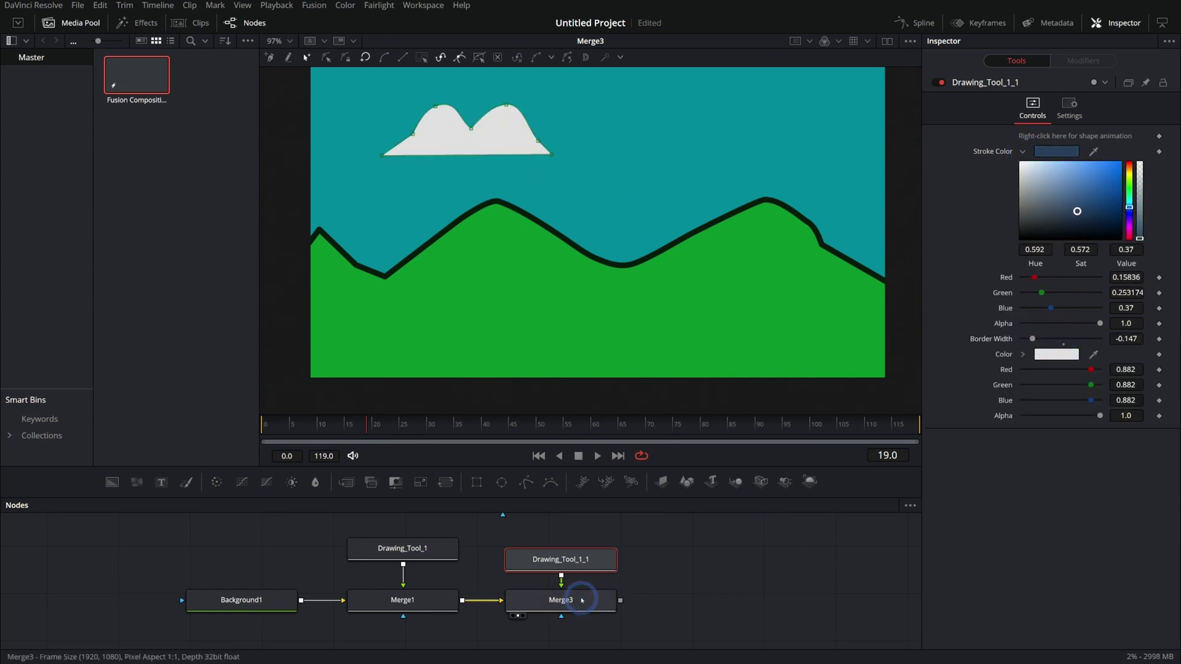
click(561, 599)
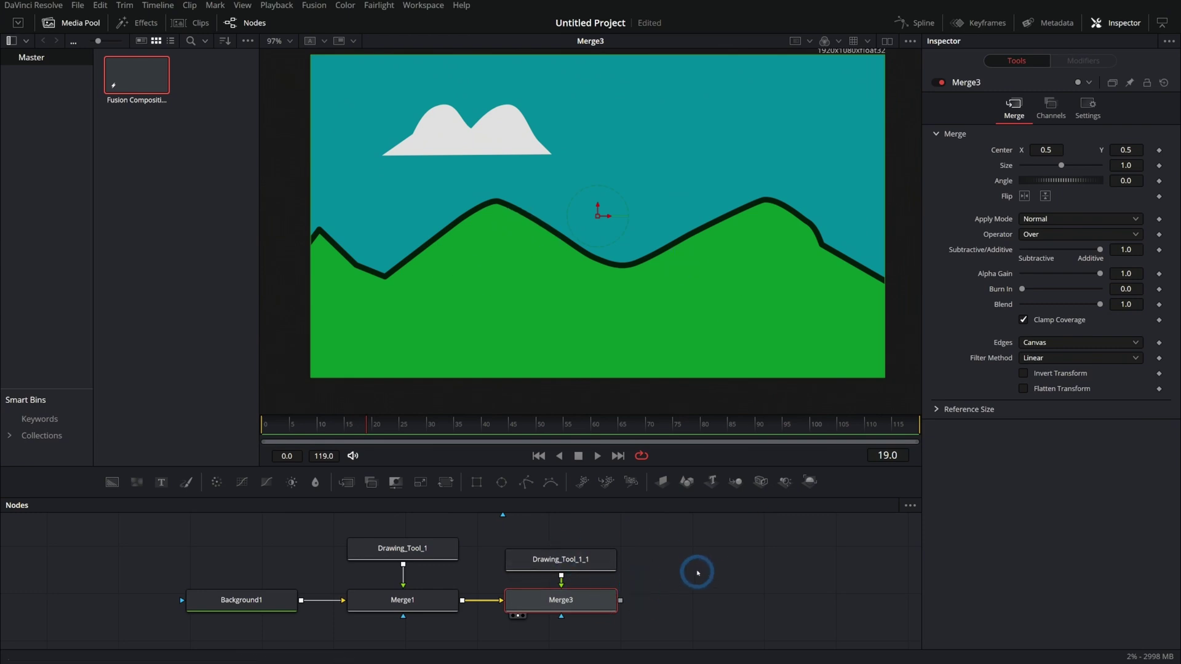
click(701, 571)
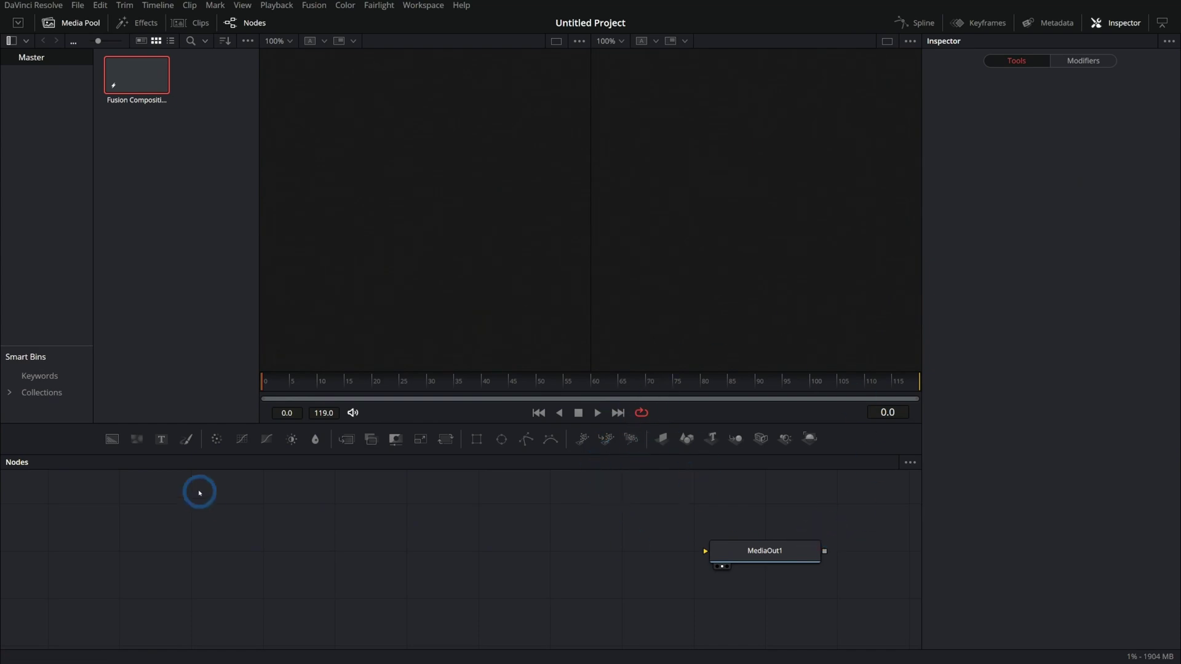
In the empty composition, feed a new Background node into MediaOut1 and switch to a single viewer
drag(113, 439, 705, 551)
click(887, 41)
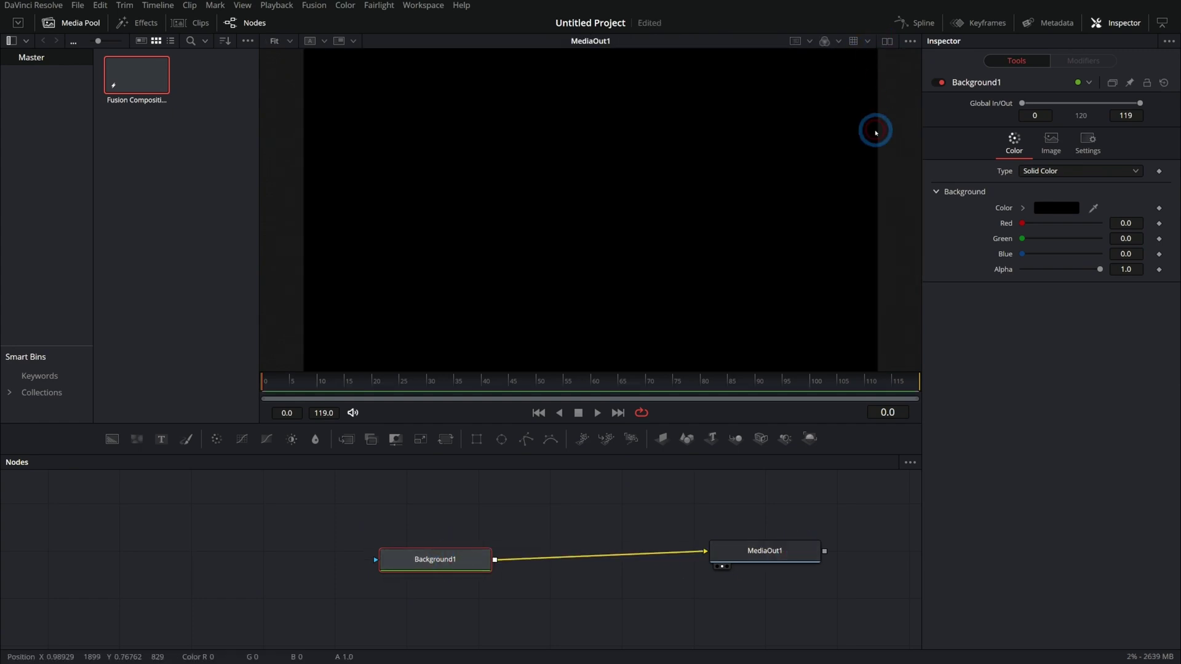
Colour the background pale blue-grey with hue 0.624, saturation 0.03 and value 0.787
click(1022, 210)
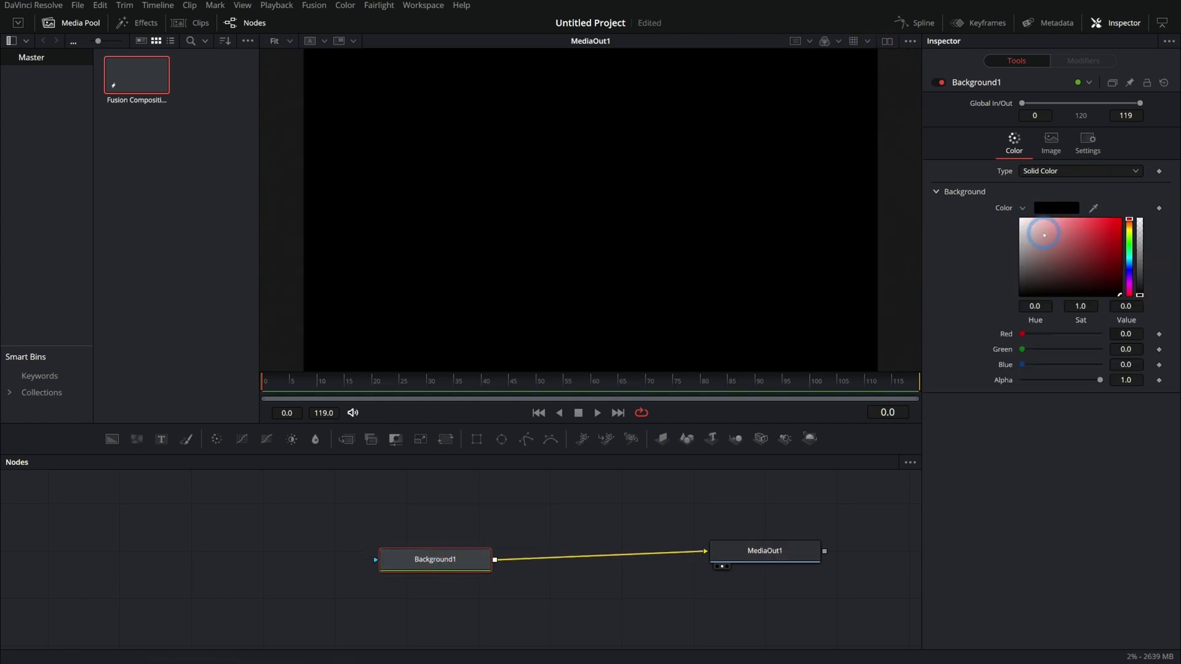
click(1010, 239)
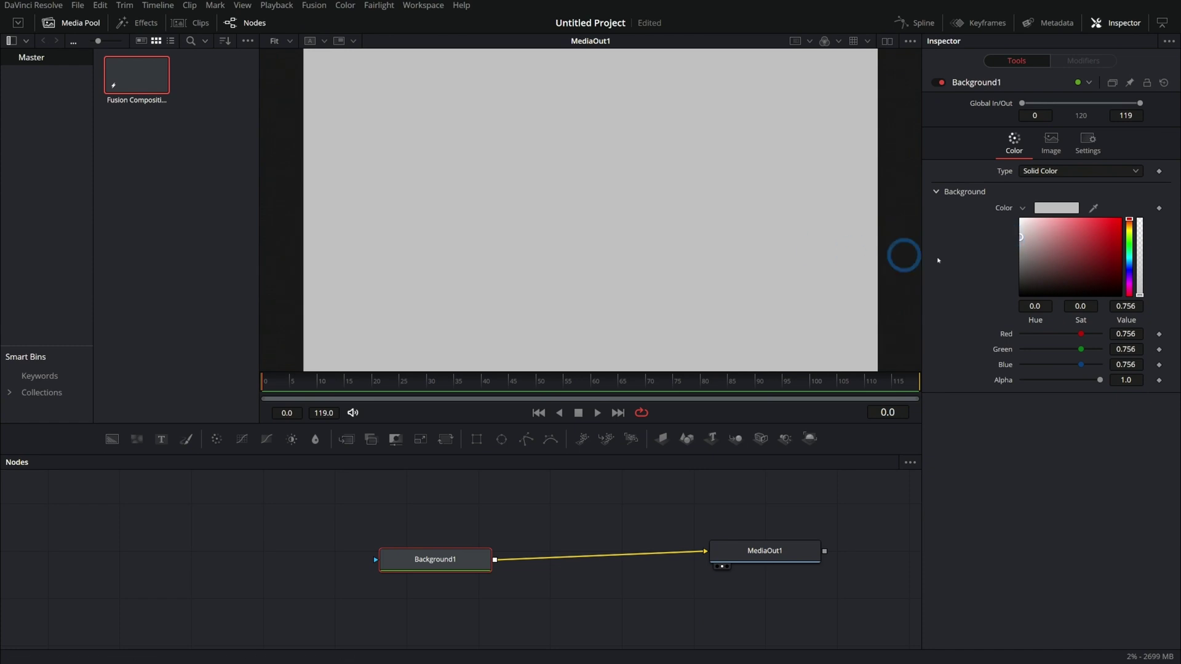
drag(1128, 254, 1129, 261)
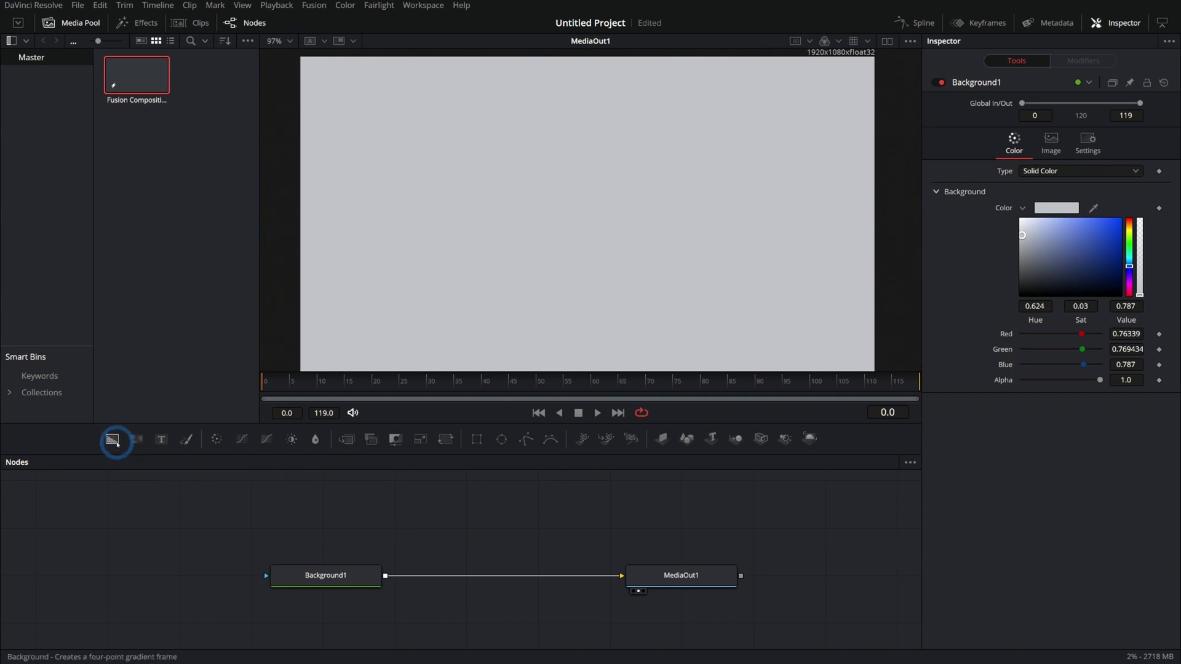
Add a second Background node with red 0.559 and merge it over the pale blue-grey background
drag(115, 442, 433, 530)
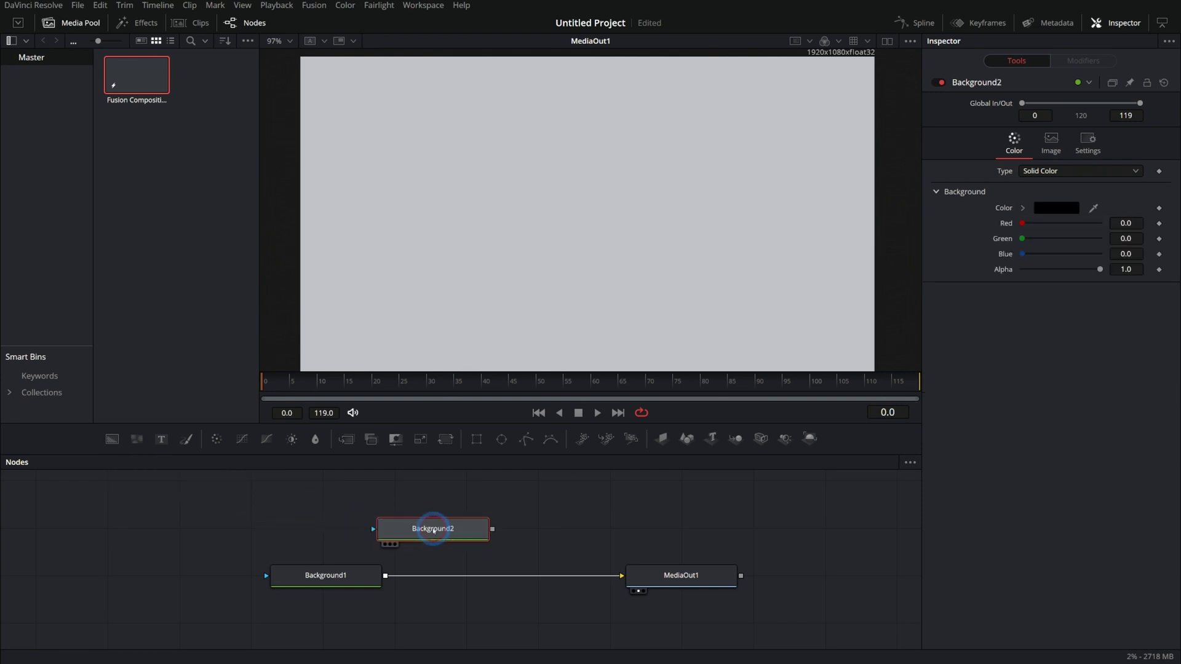
drag(1023, 223, 1067, 224)
drag(493, 529, 402, 571)
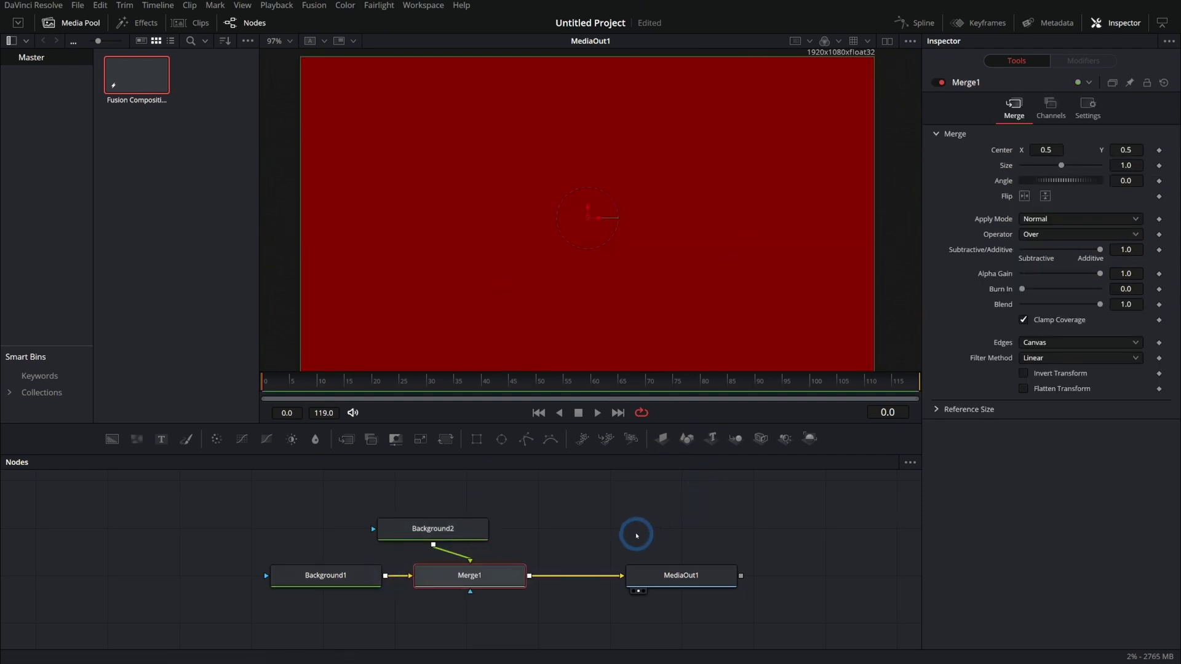
Mask Background2 with a Polygon node and draw a closed rough heart outline in the centre of the frame
scroll(637, 536, up, 2)
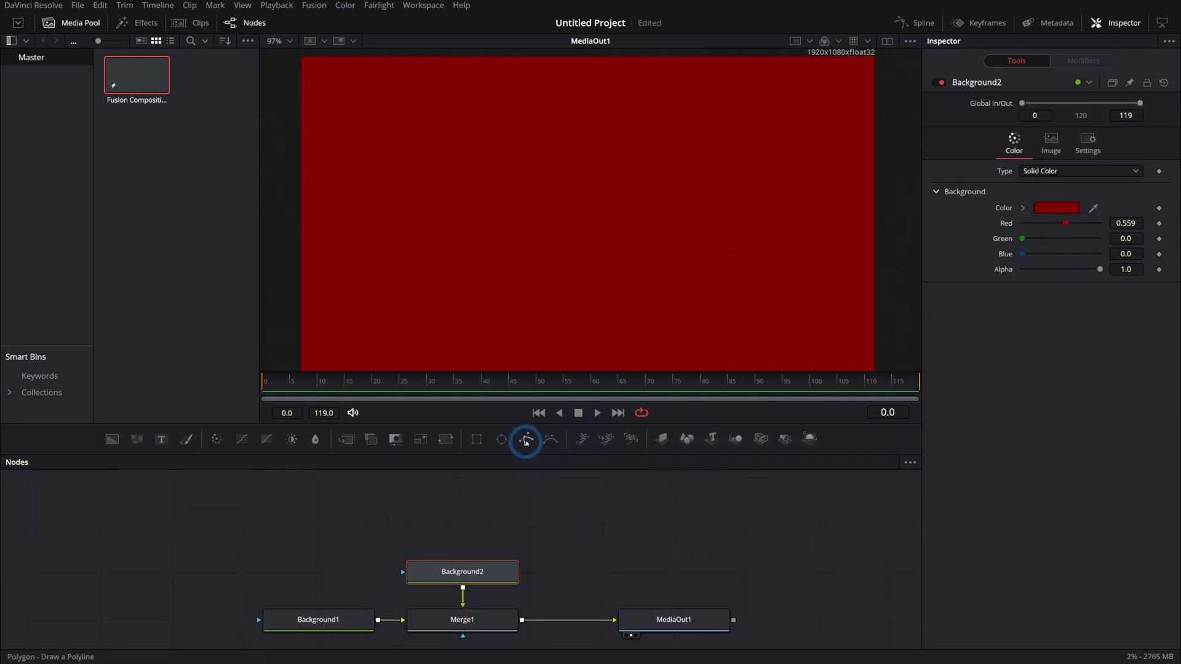
drag(526, 440, 465, 569)
click(587, 146)
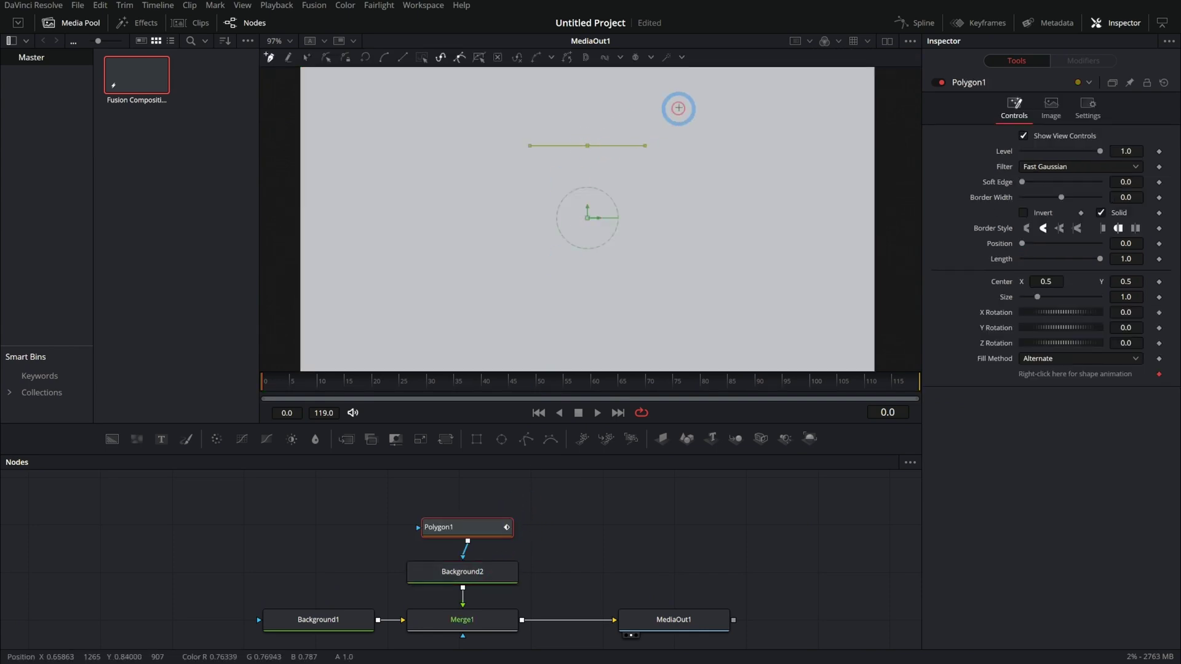
drag(693, 100, 752, 121)
click(583, 340)
drag(472, 109, 548, 68)
drag(587, 145, 605, 143)
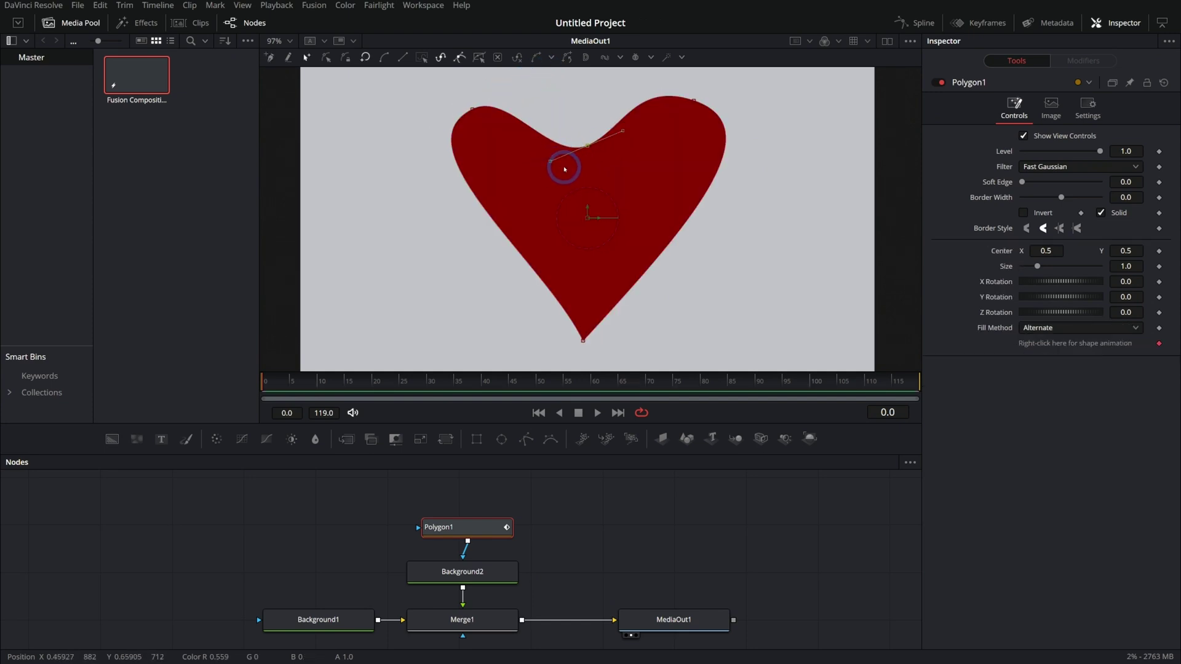
Refine the heart mask by sharpening the notch between the lobes and rounding both lobes symmetrically, then select Background2
drag(551, 163, 617, 100)
drag(587, 145, 592, 155)
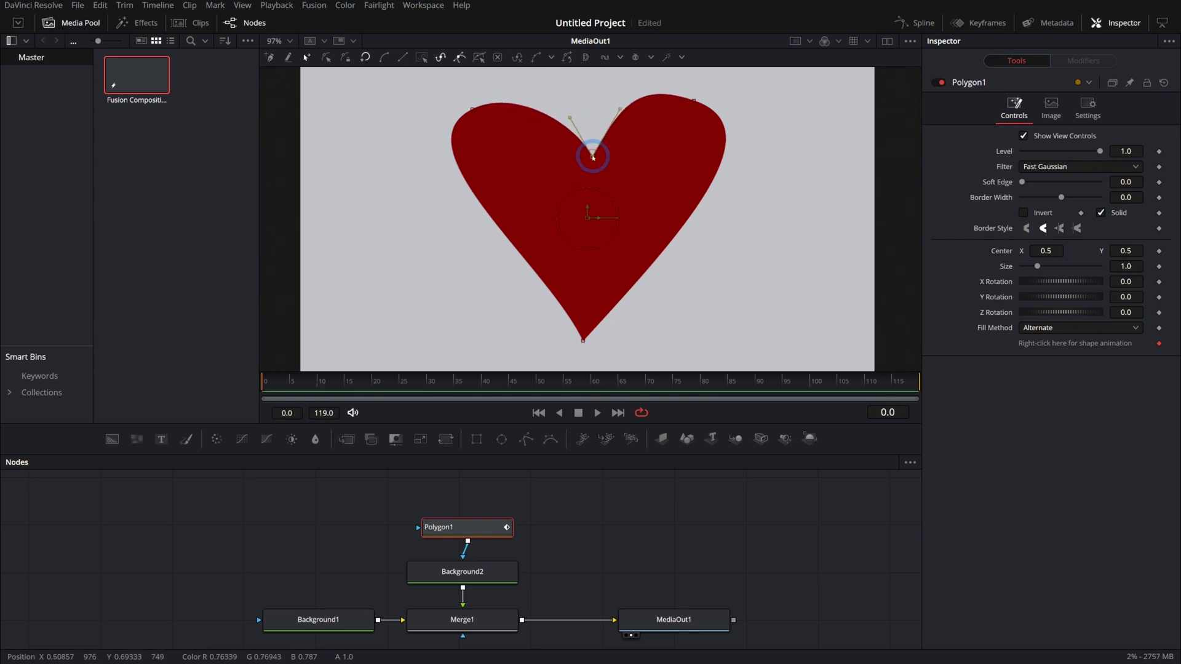
drag(693, 100, 660, 86)
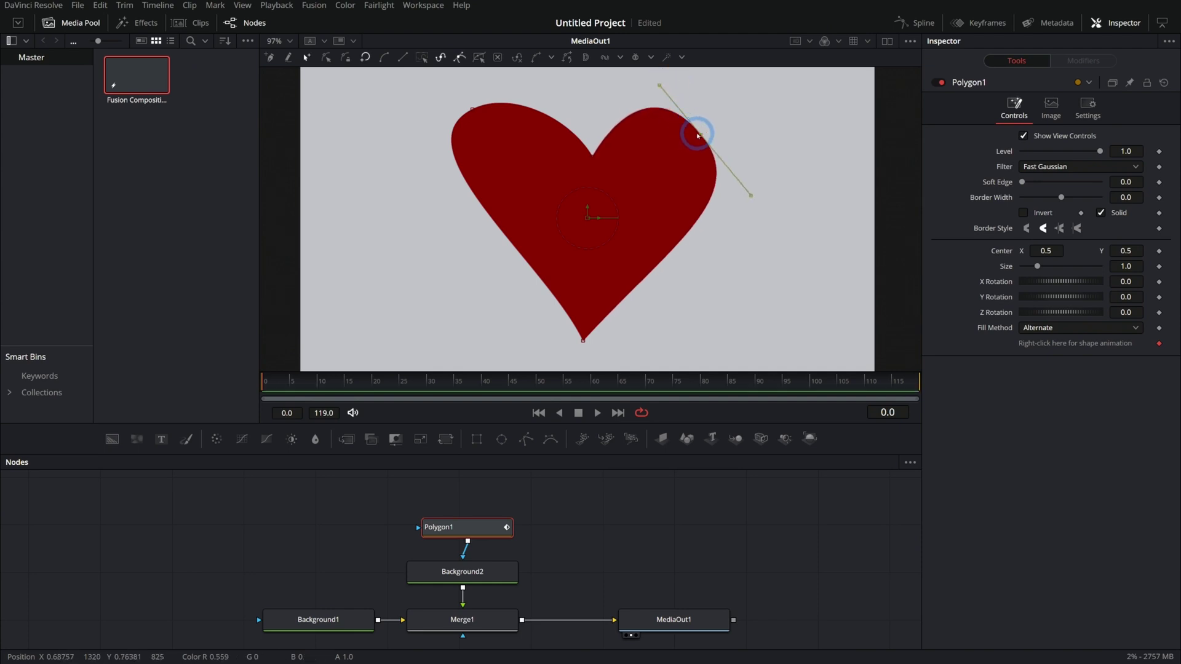
drag(700, 134, 709, 131)
drag(473, 109, 499, 84)
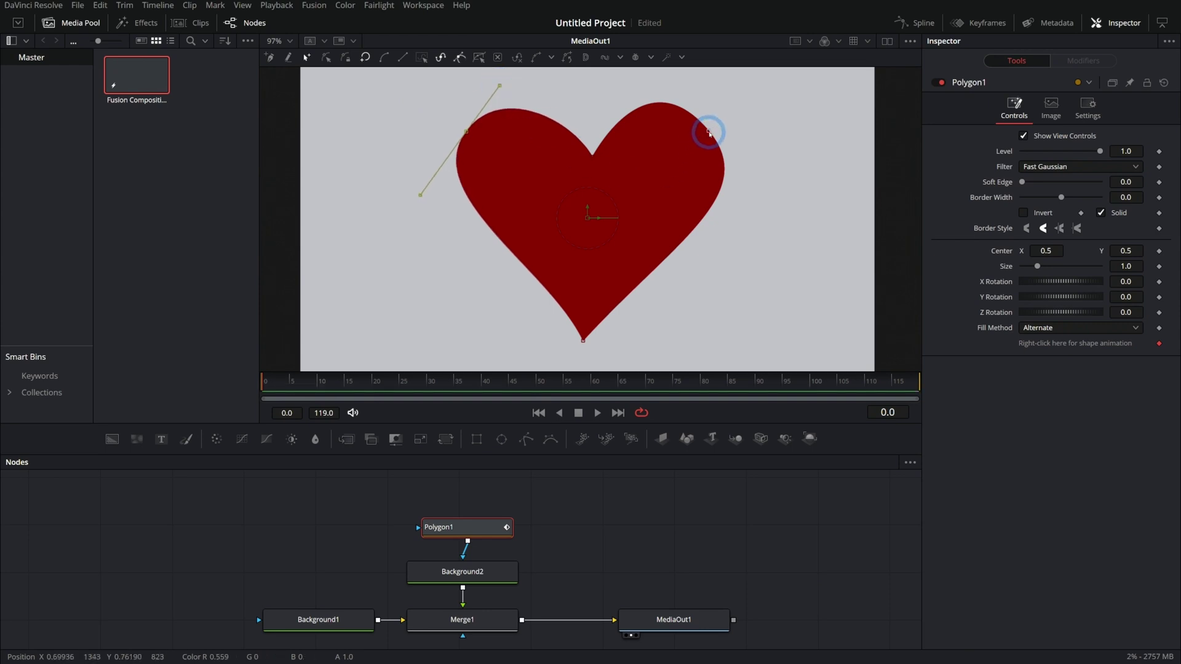
drag(710, 132, 711, 138)
click(486, 572)
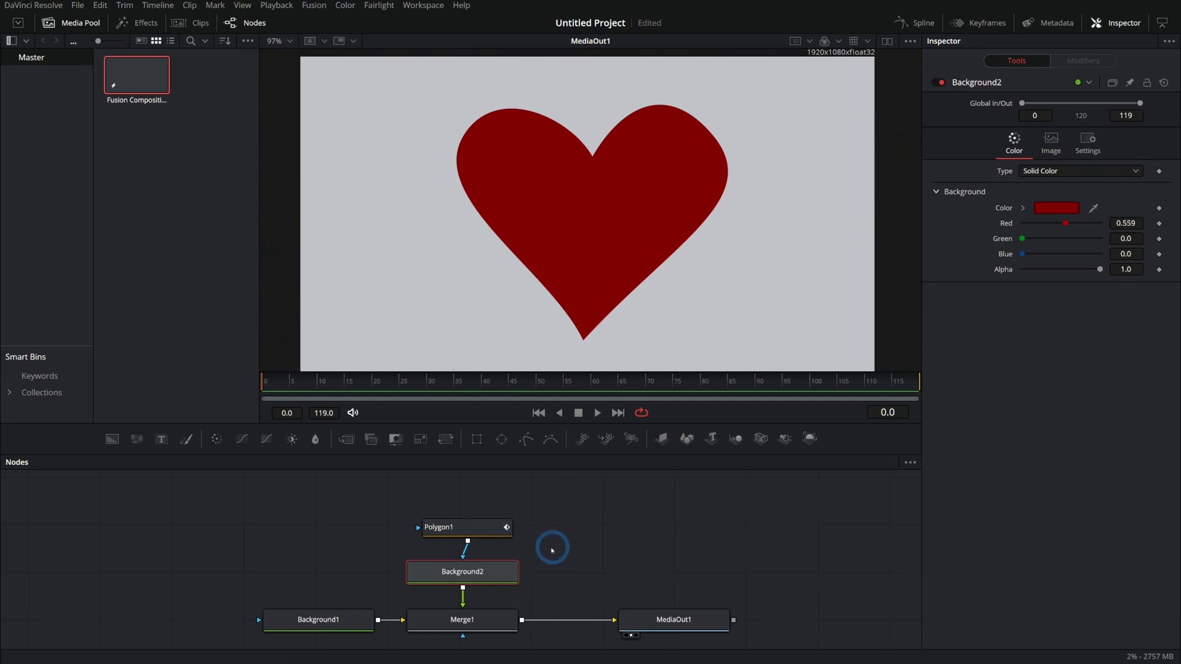
Try the Gradient type on Background2 and return it to Solid Color
click(474, 527)
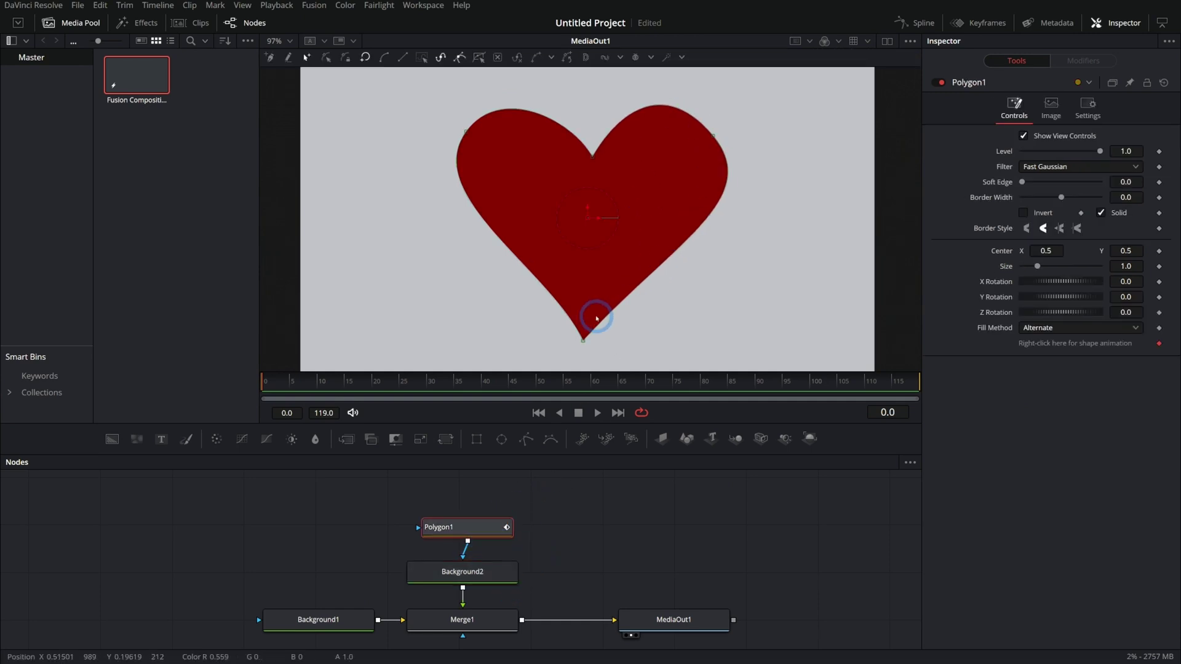
click(497, 572)
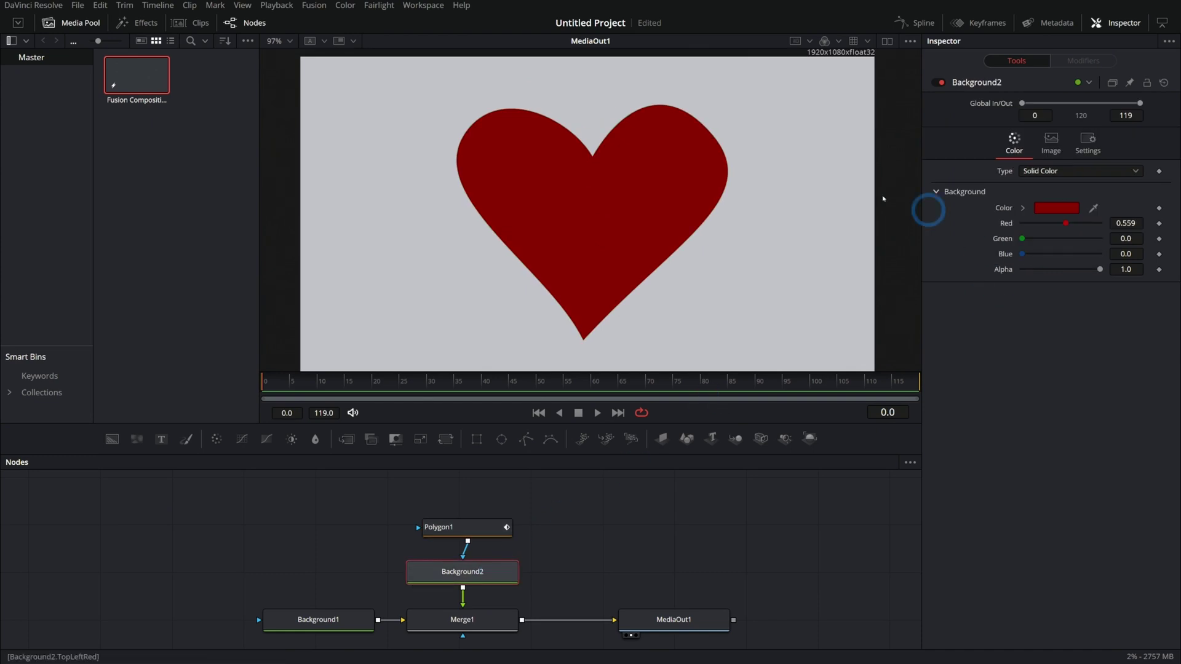
click(1038, 173)
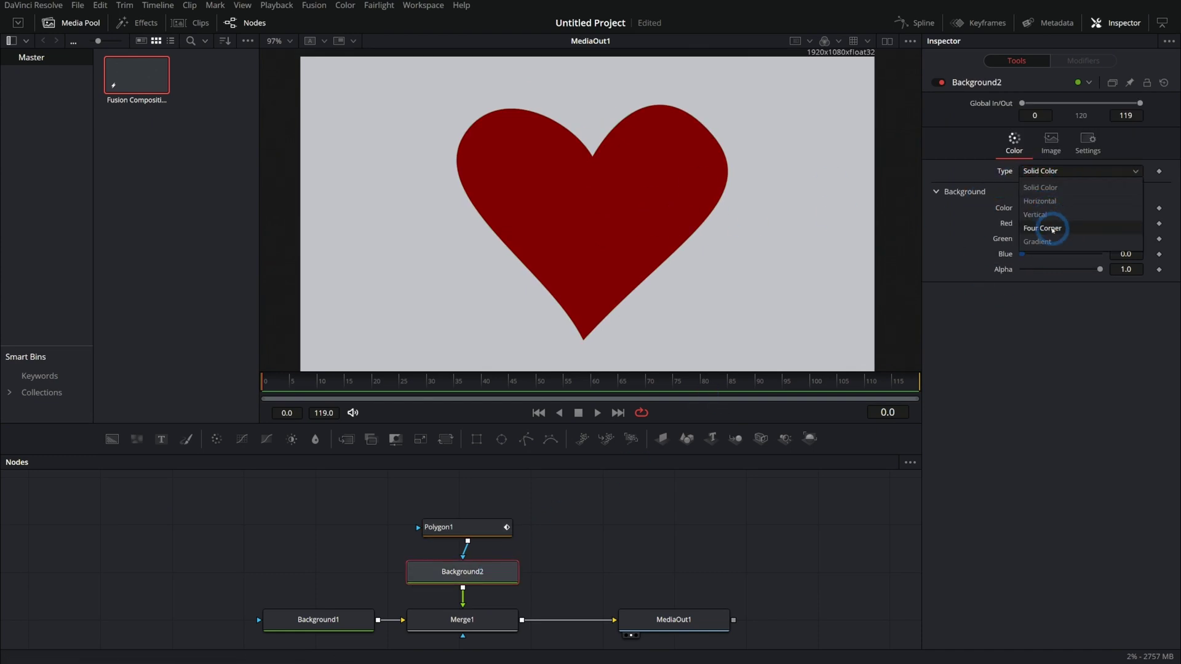
click(1046, 241)
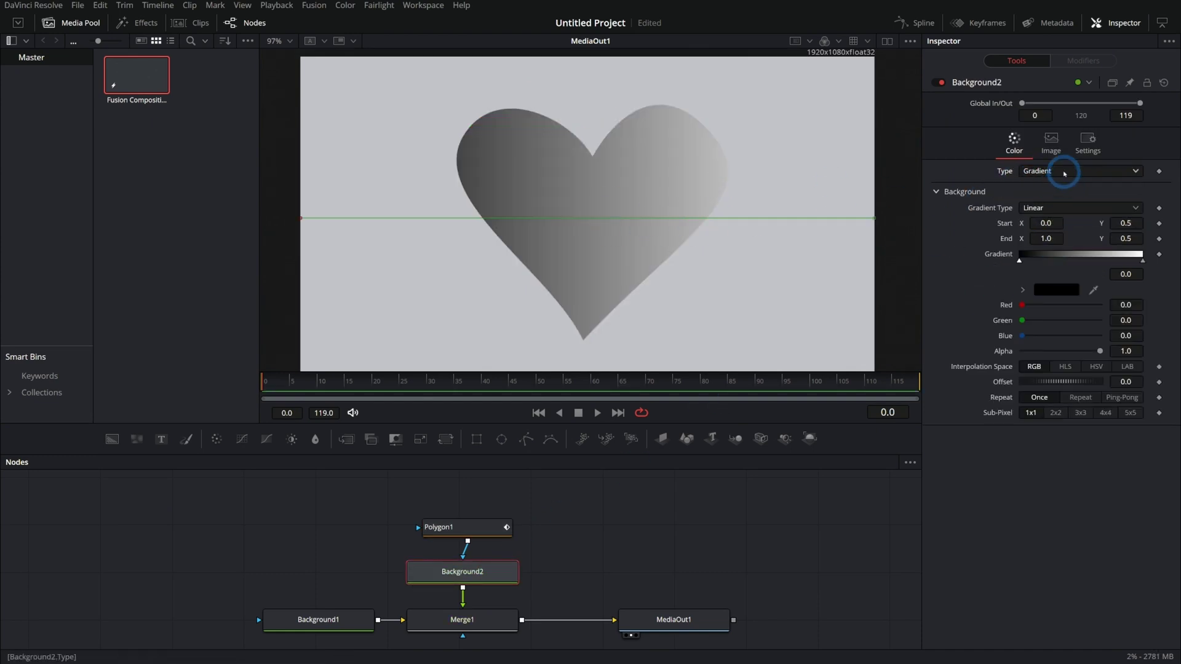
click(1067, 173)
click(1058, 179)
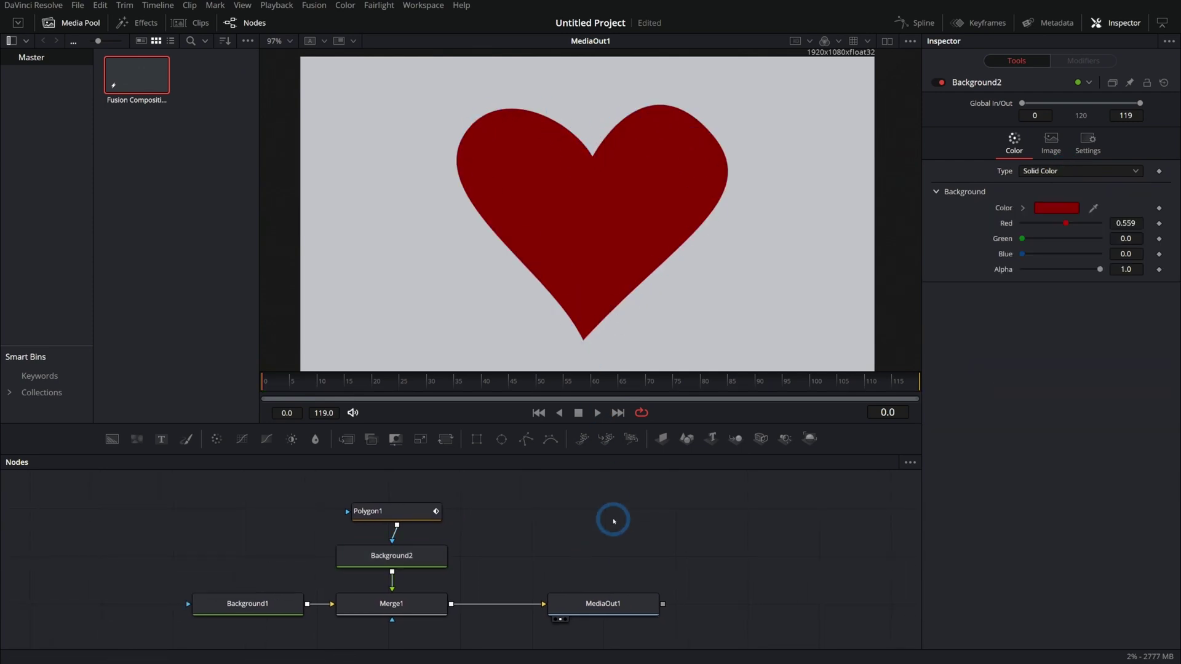
Add a black Background3 node, merge it after Merge1 and mask it with the existing Polygon1 heart
click(596, 542)
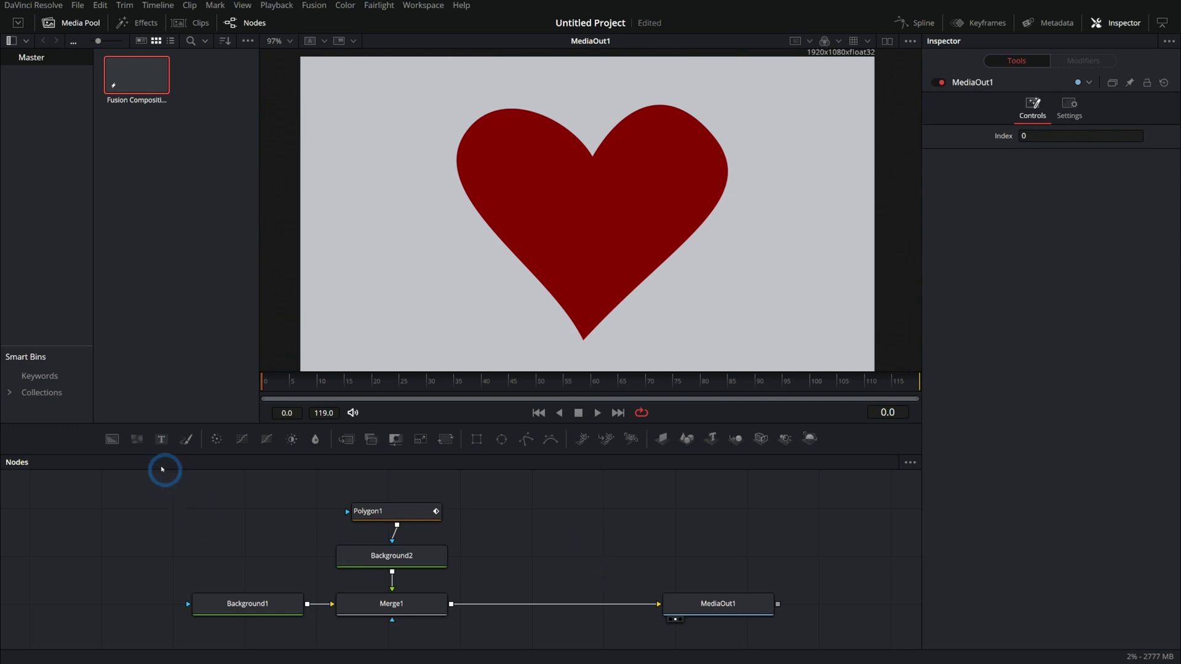
drag(112, 438, 451, 604)
click(766, 603)
click(561, 510)
drag(444, 520, 533, 571)
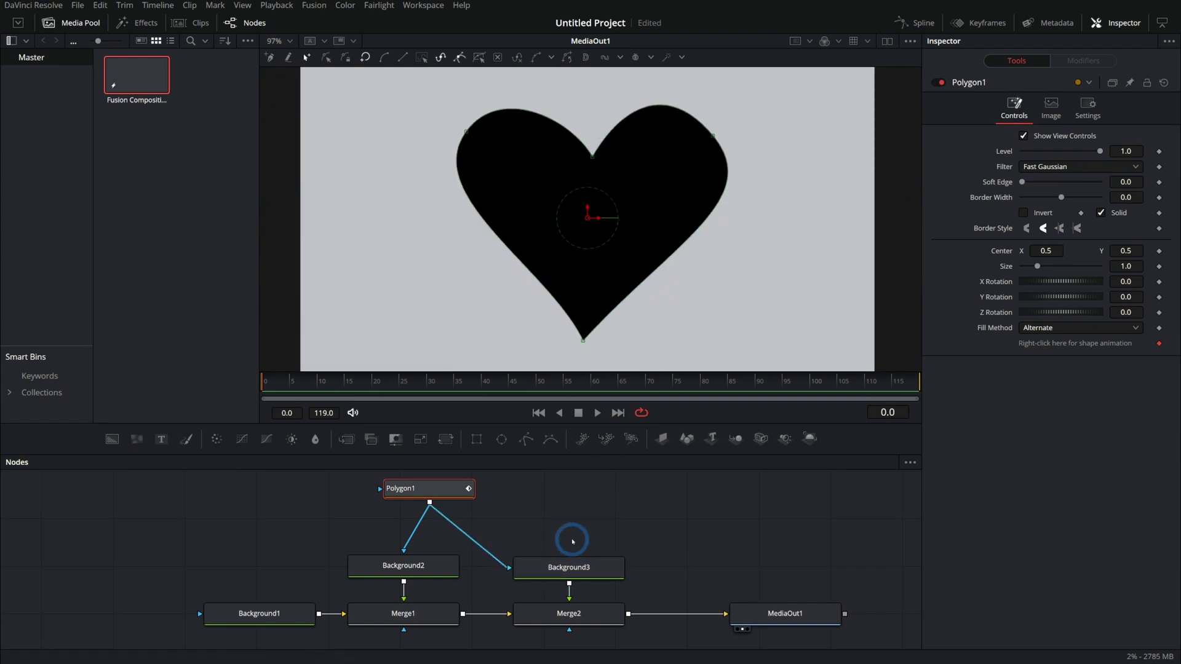
Try moving the black heart with Merge2's center to about X 0.678, Y 0.302, and undo the move
click(601, 613)
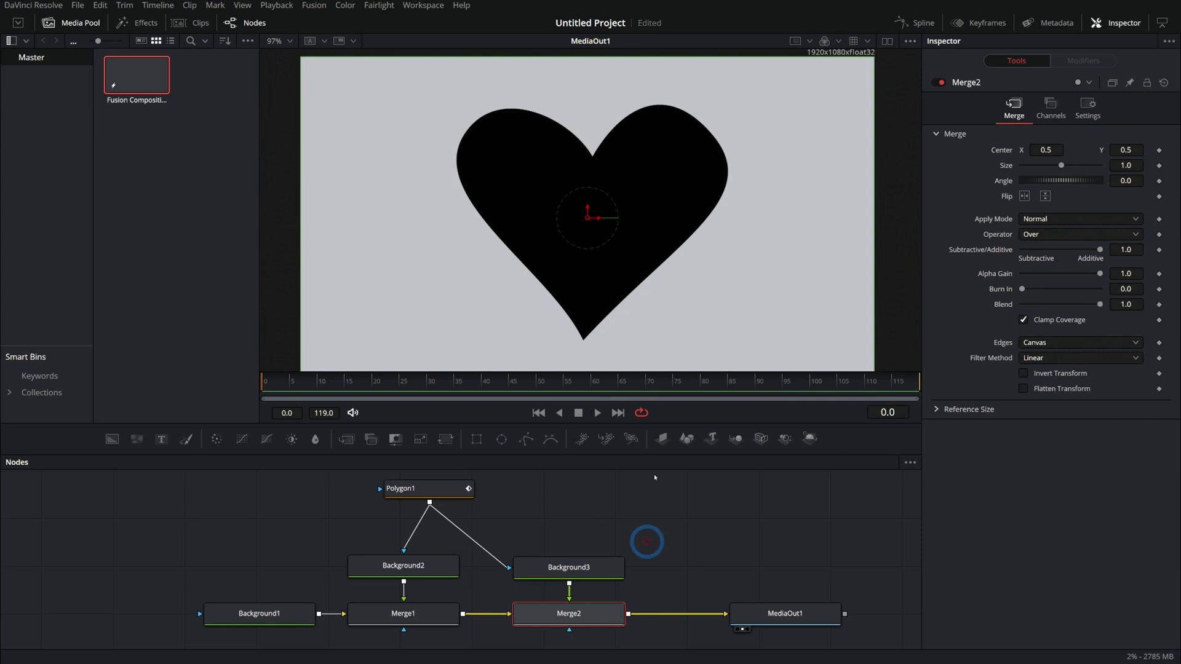
drag(587, 218, 689, 280)
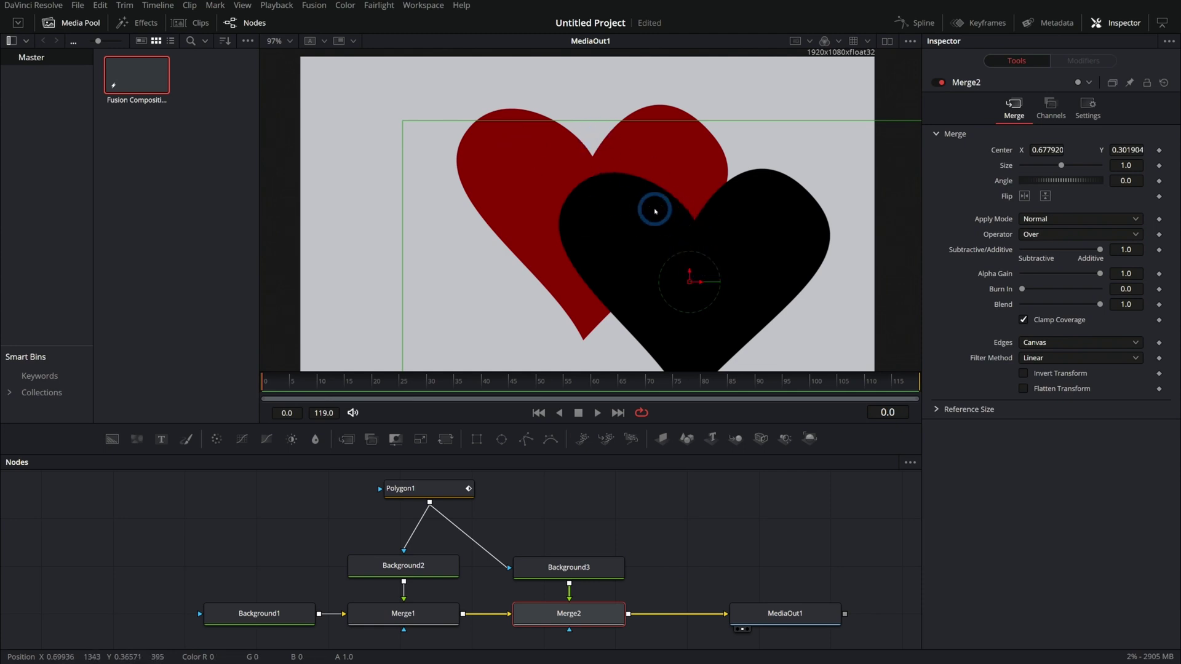
key(ctrl+z)
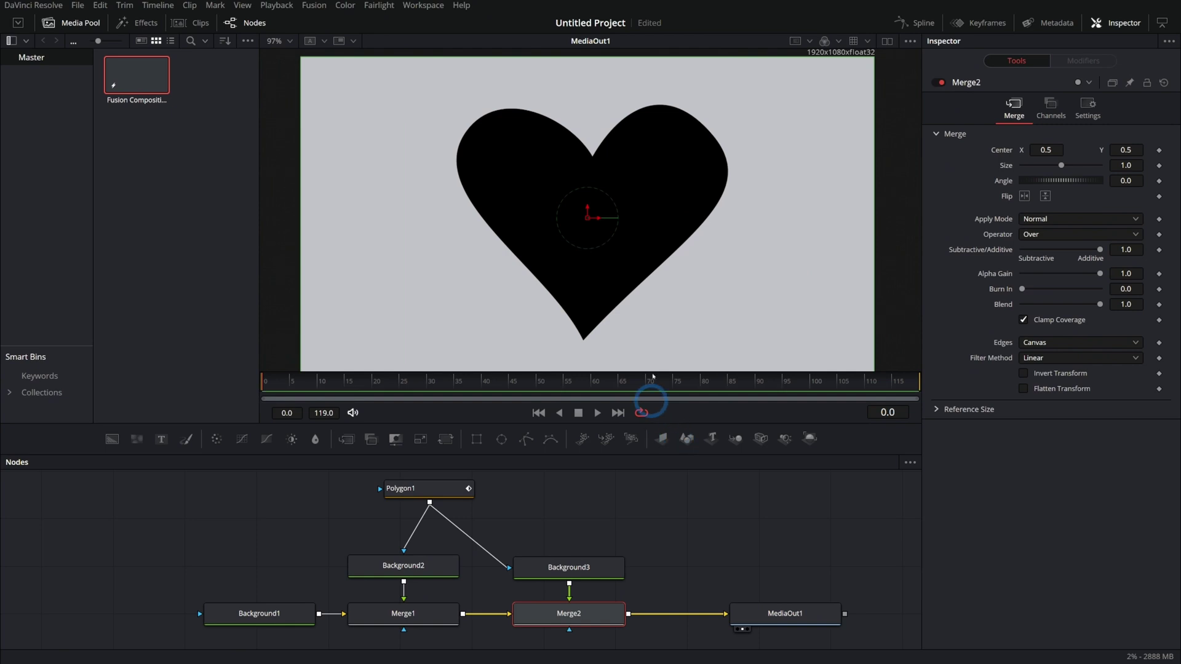
Turn Polygon1 into an outline by setting Border Width to 0.01 and disabling Solid
click(437, 490)
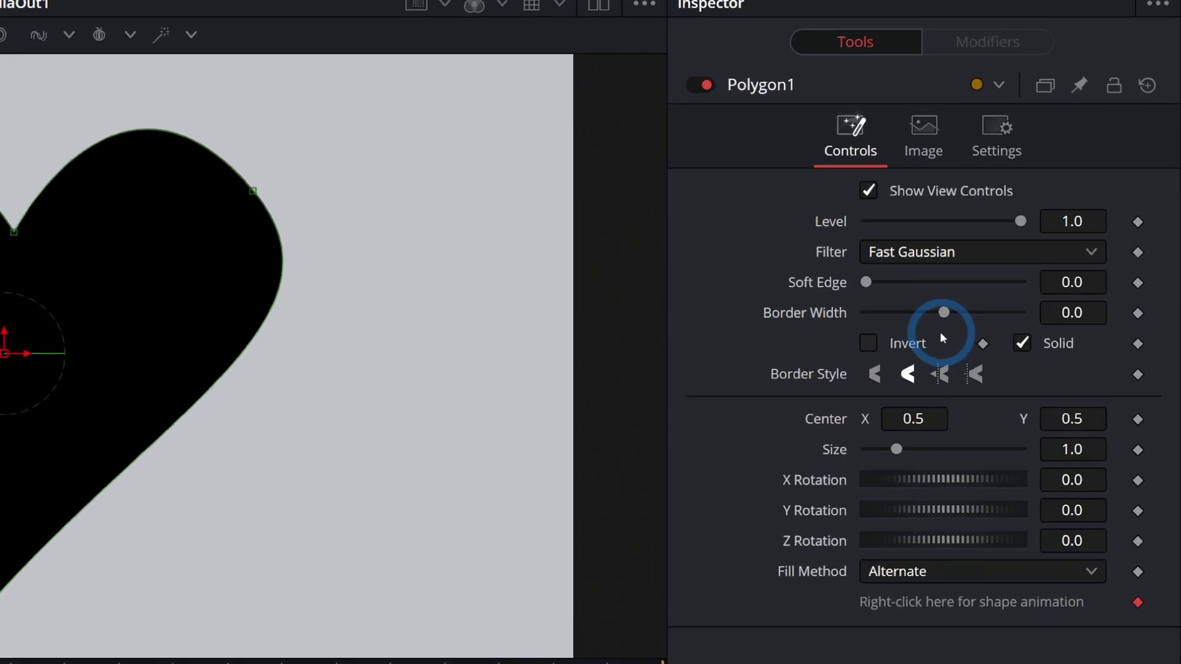
drag(1061, 197, 1063, 199)
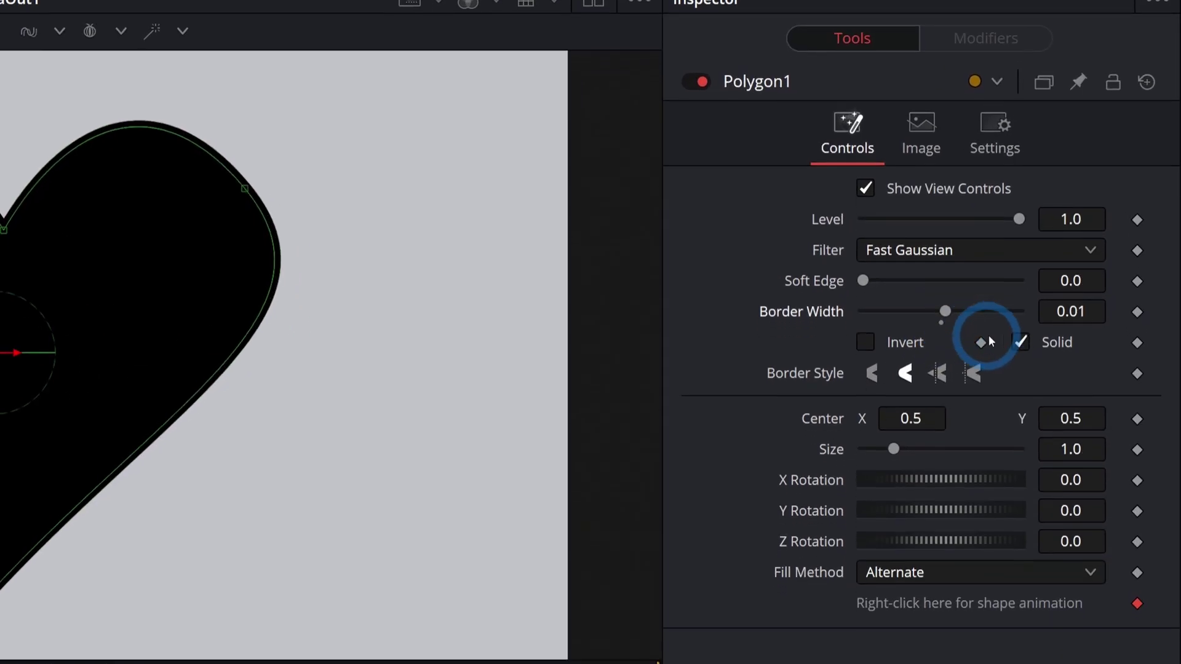
click(1020, 361)
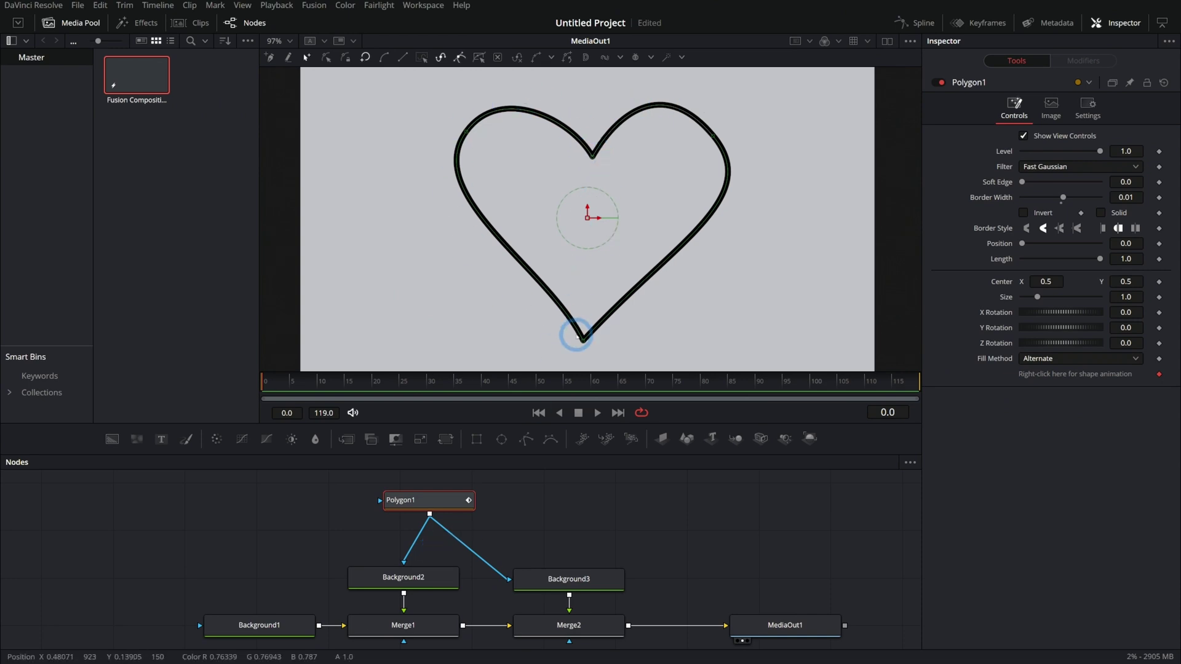
Disconnect Polygon1 from Background2, paste a duplicate polygon and connect the duplicate as Background2's mask
drag(429, 505, 480, 497)
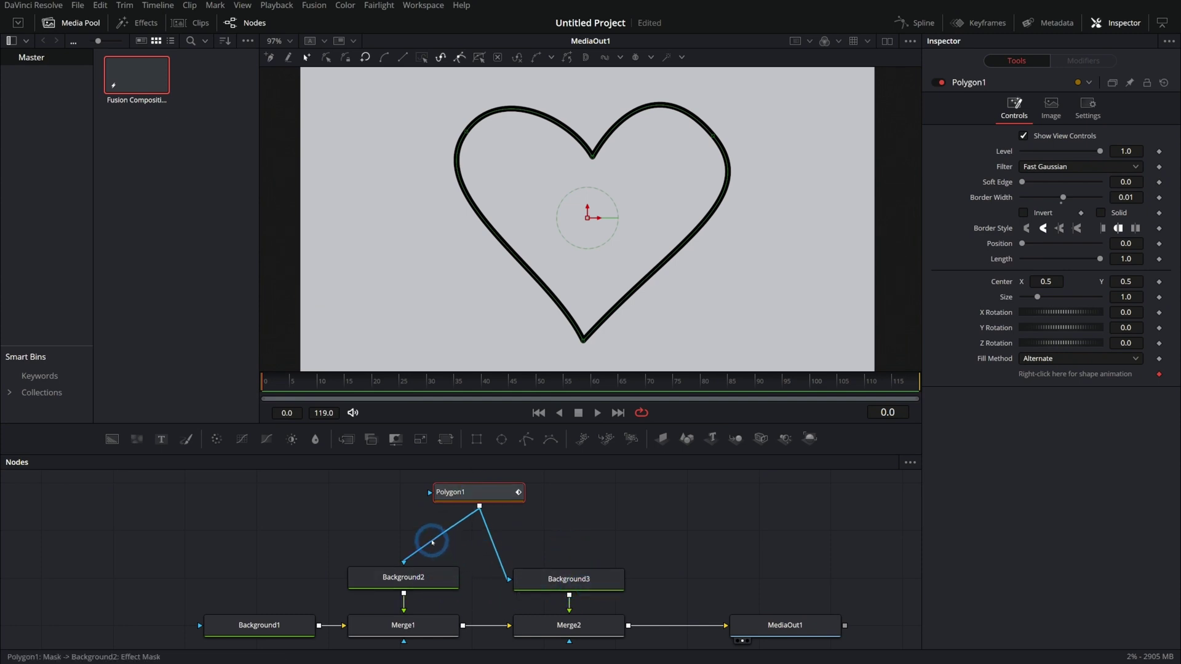
click(454, 528)
drag(492, 497, 564, 500)
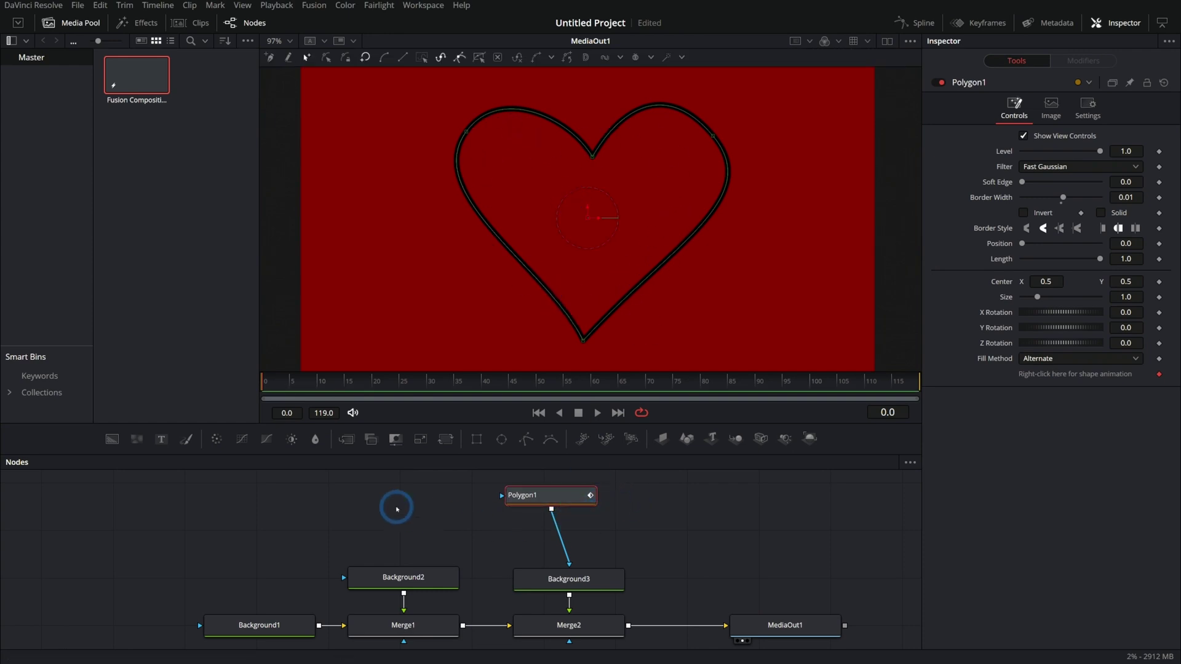
key(ctrl+v)
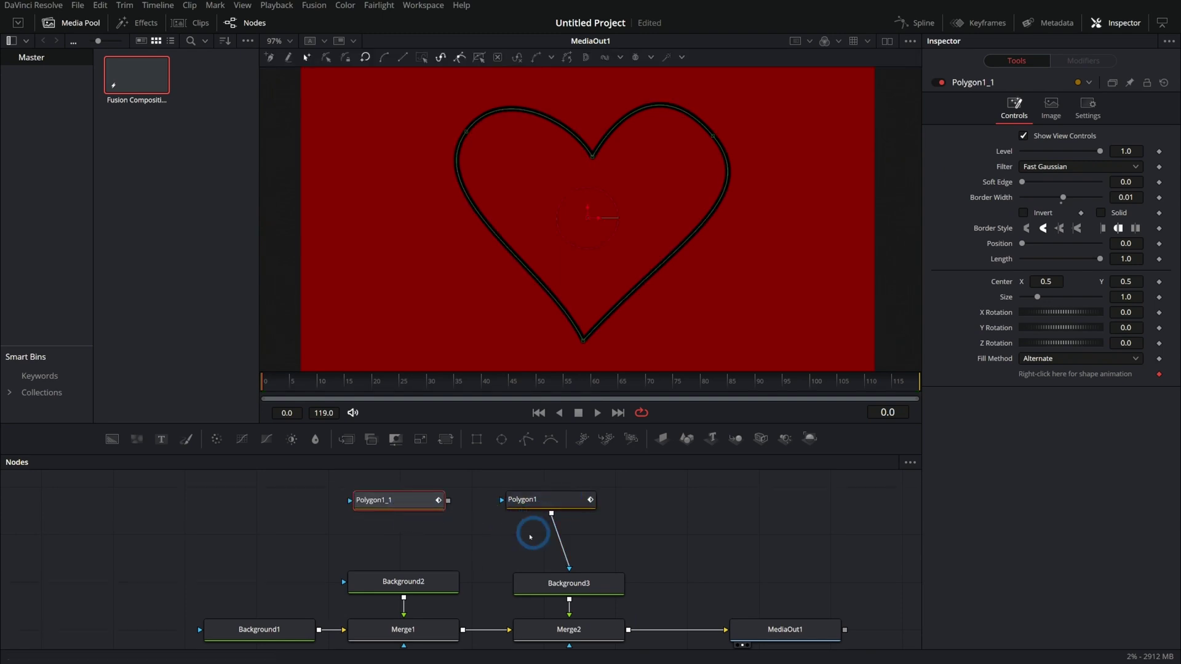
drag(448, 500, 425, 595)
Enable Solid on Polygon1_1 and reset its Border Width to 0.0
click(391, 500)
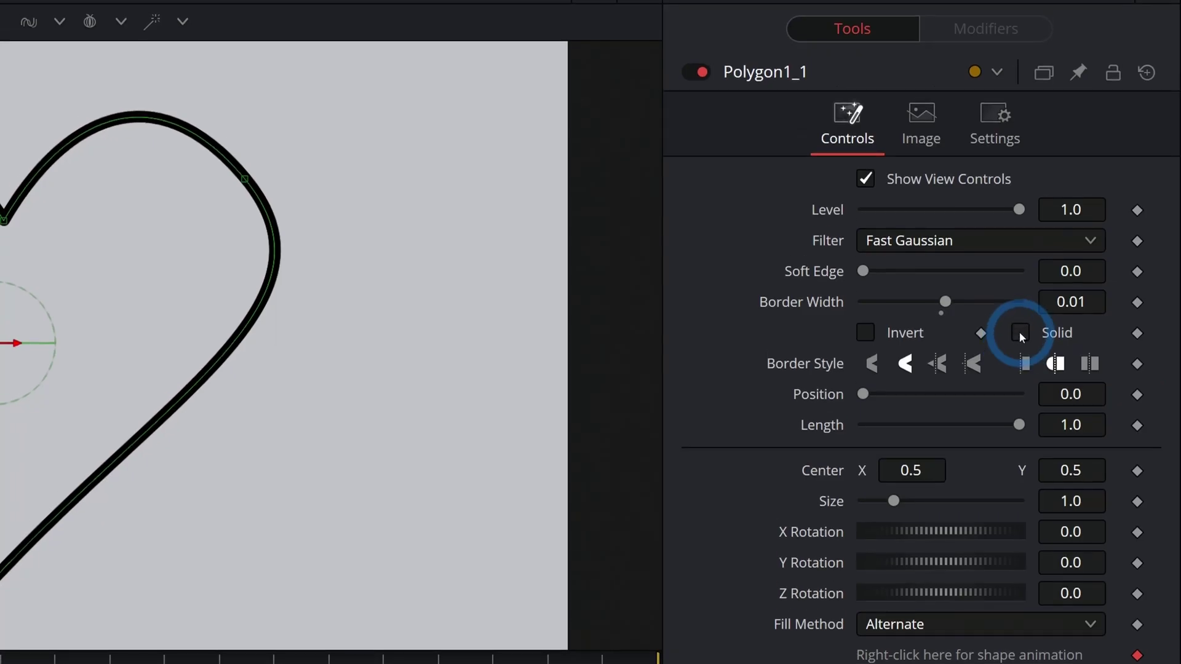
click(1101, 213)
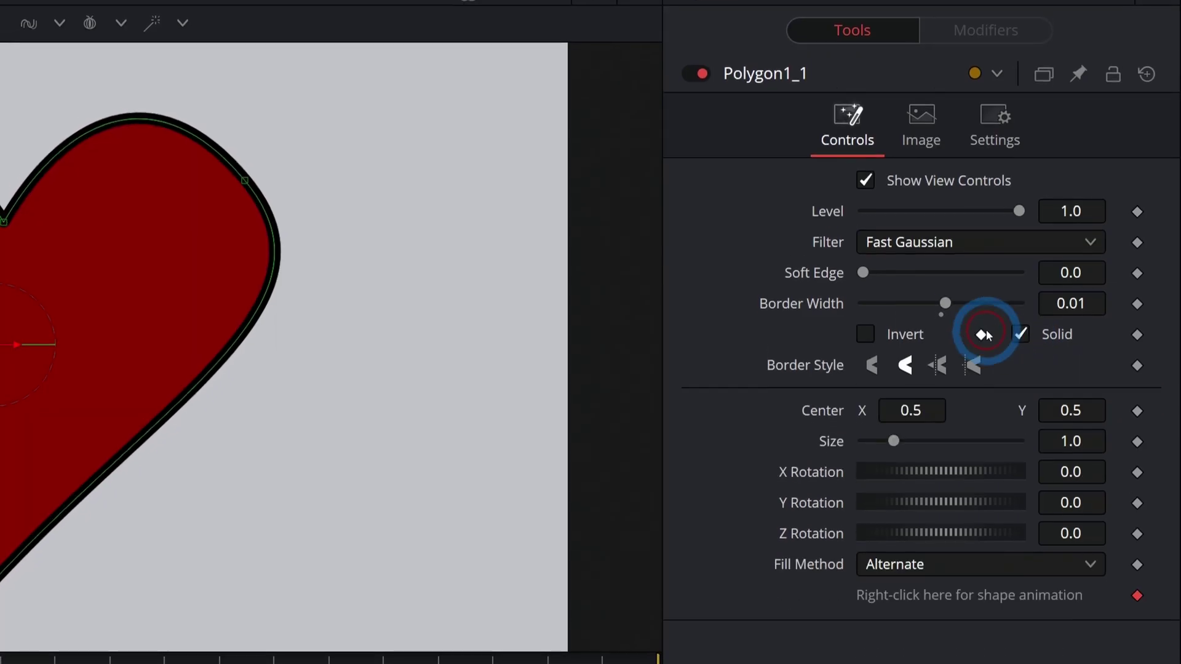
double_click(813, 303)
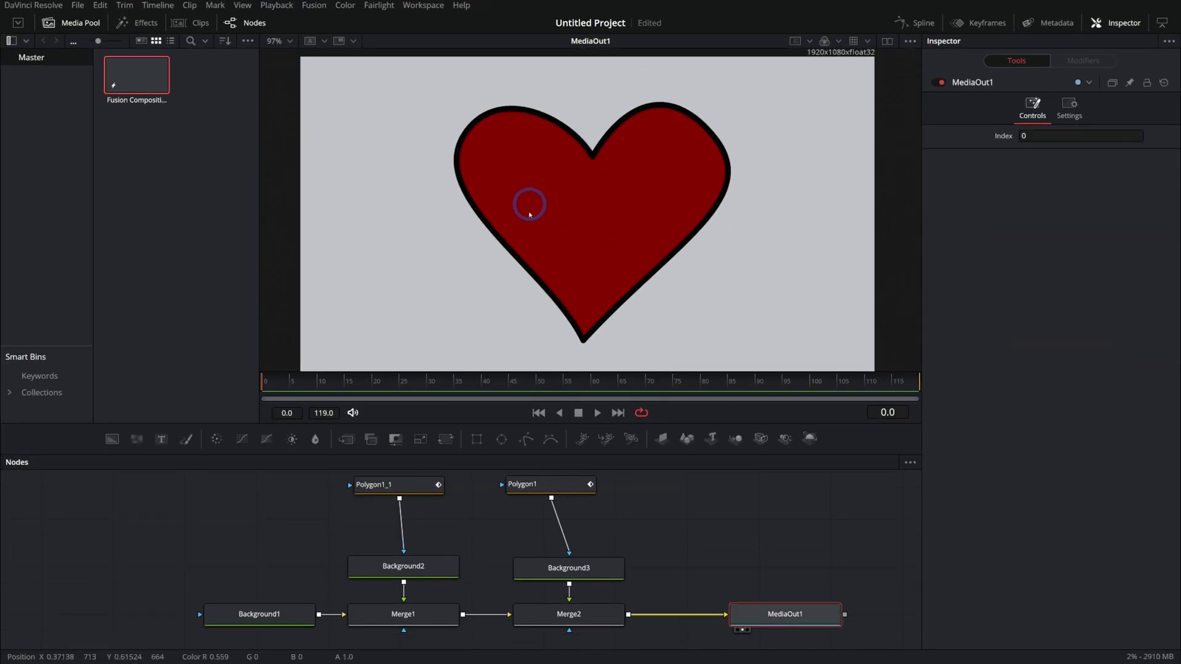
Try pulling the right lobe's point on Polygon1 outward and upward, independently of the red fill
drag(676, 500, 651, 521)
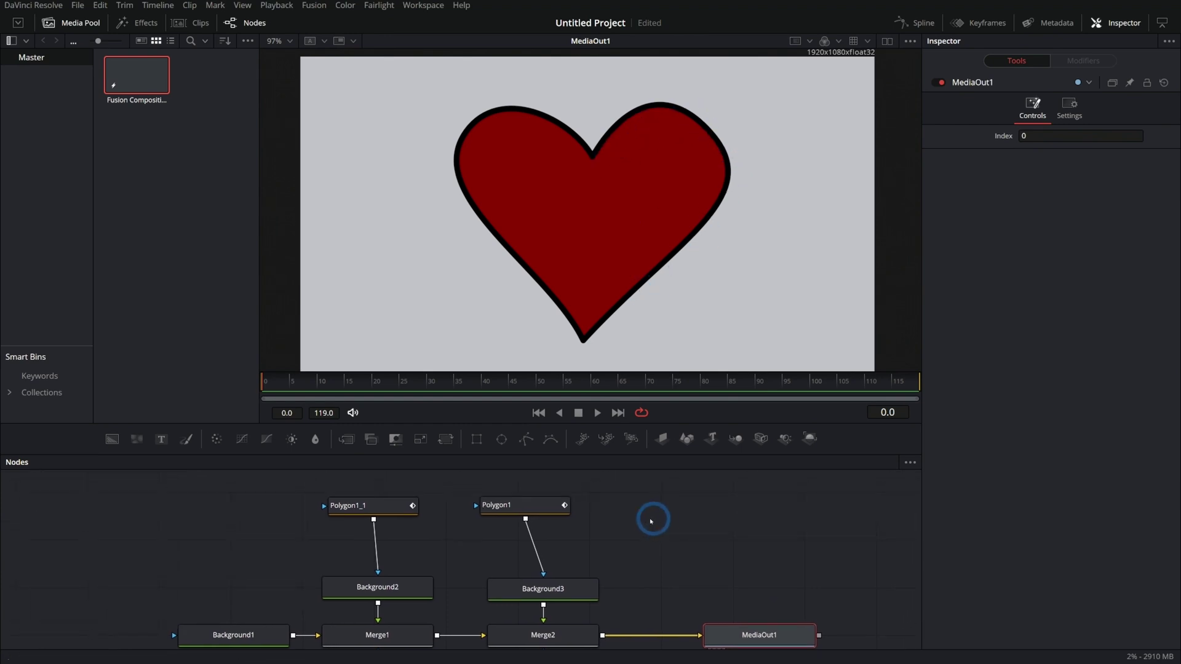
click(527, 507)
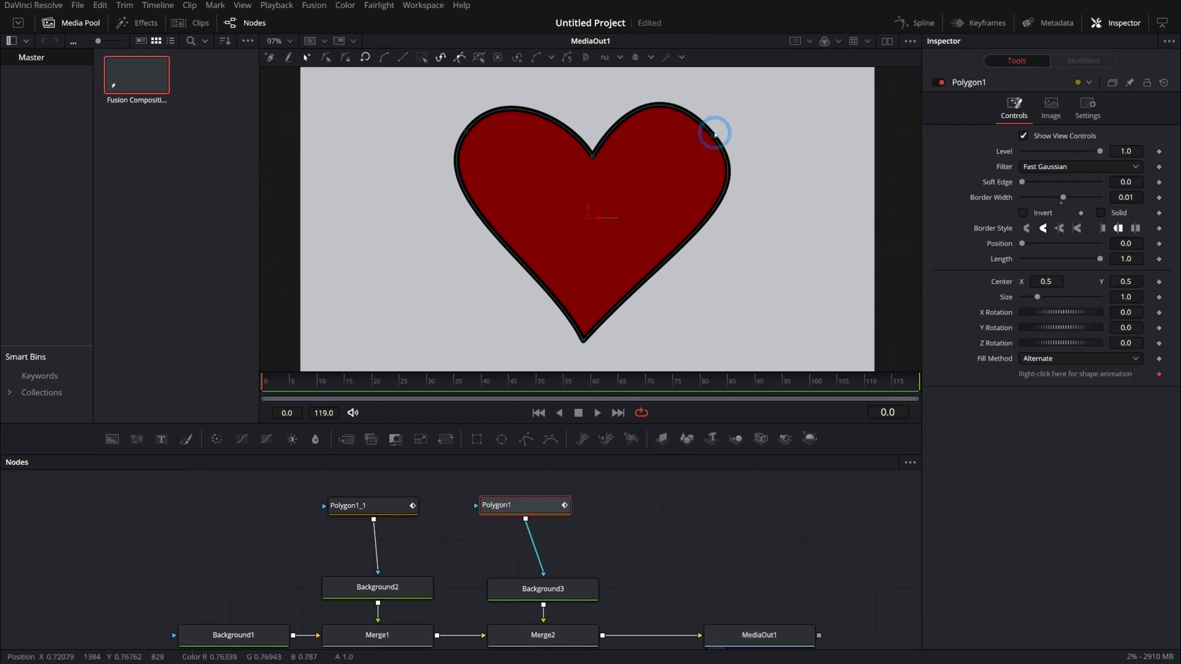
mouse_move(714, 133)
mouse_down()
mouse_move(741, 119)
mouse_move(746, 192)
mouse_move(712, 164)
mouse_move(723, 140)
mouse_up()
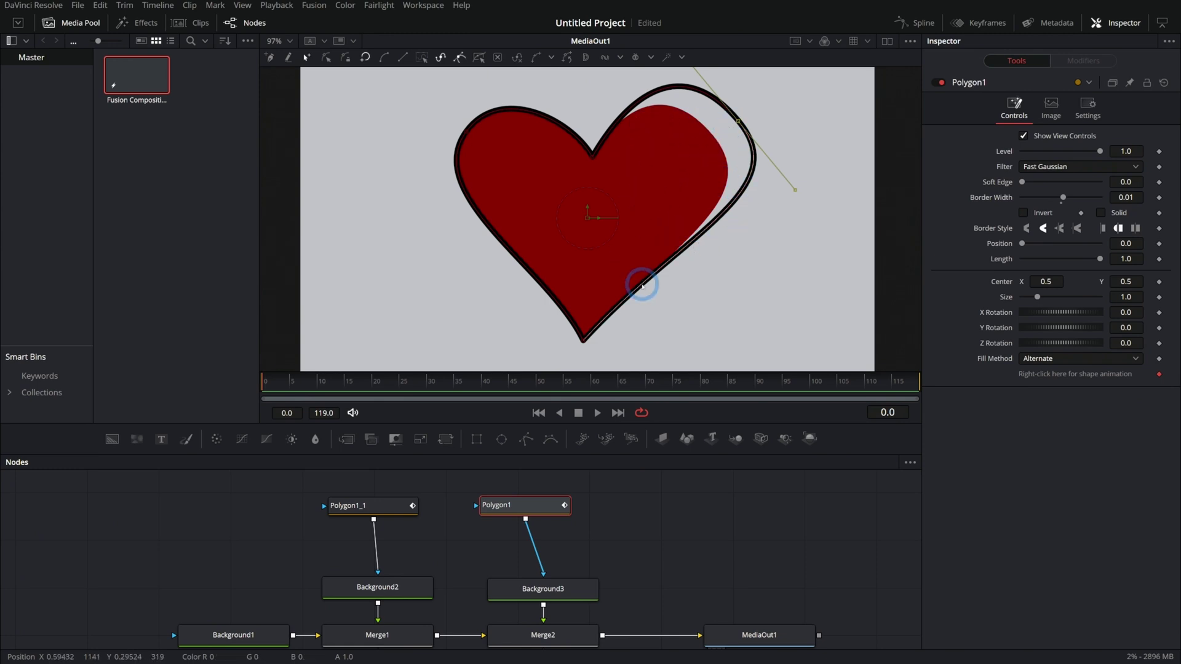
Delete Polygon1, paste an instance of Polygon1_1 and connect the instance as Background3's mask
click(601, 565)
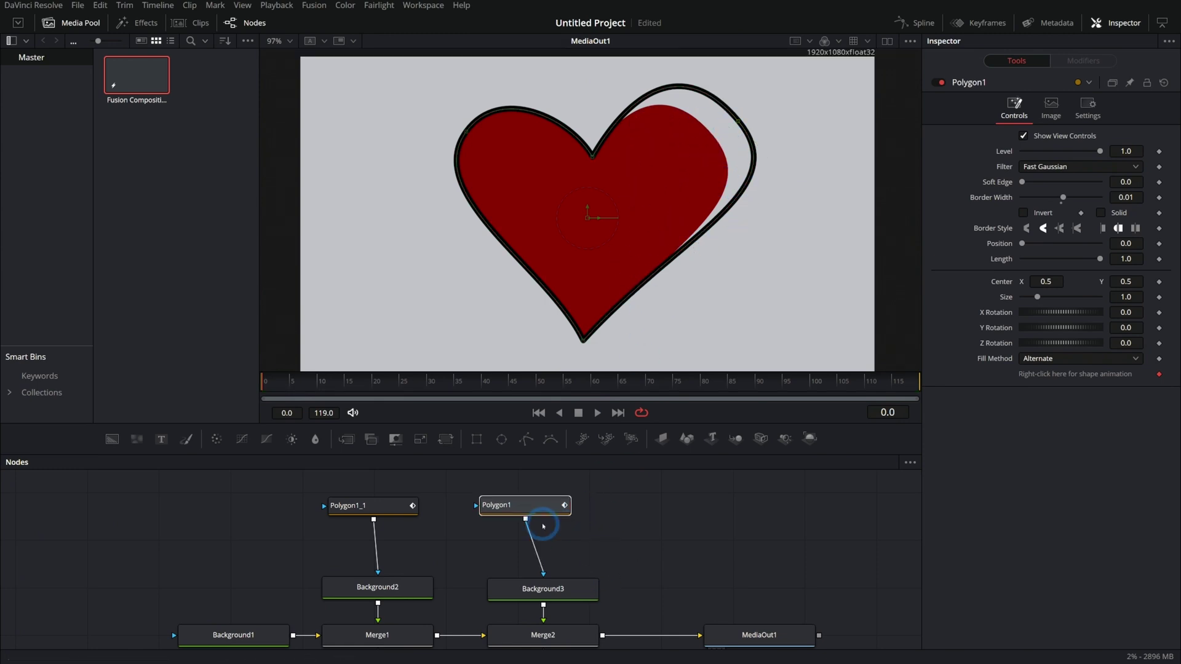
key(Delete)
click(377, 504)
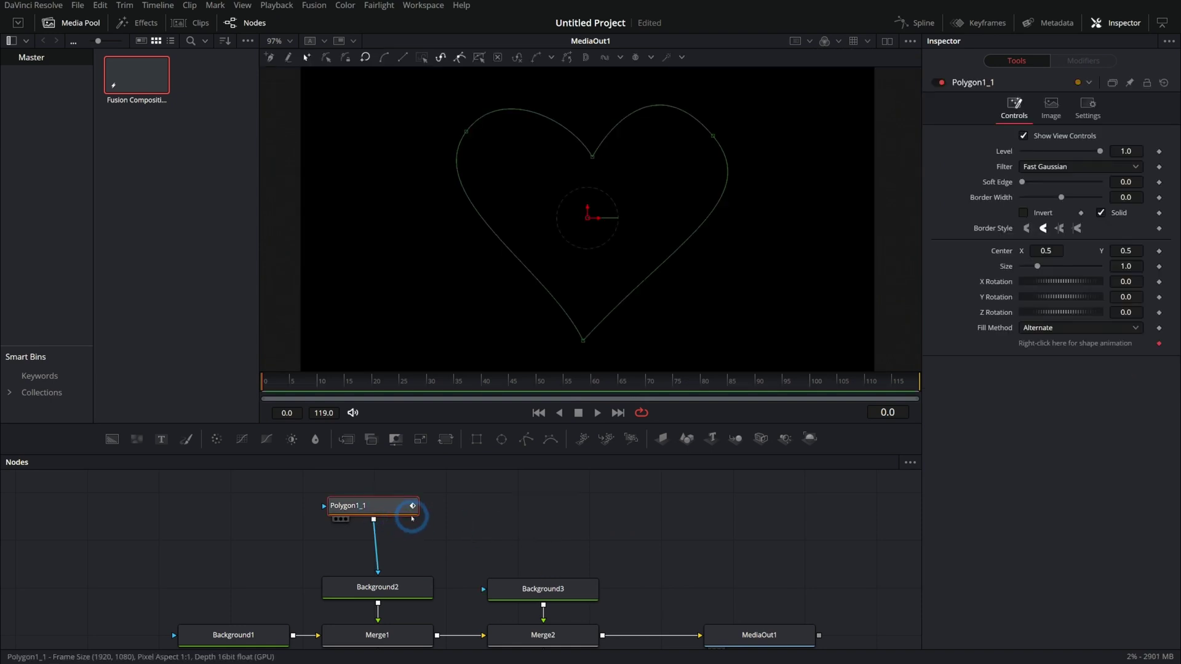
click(534, 512)
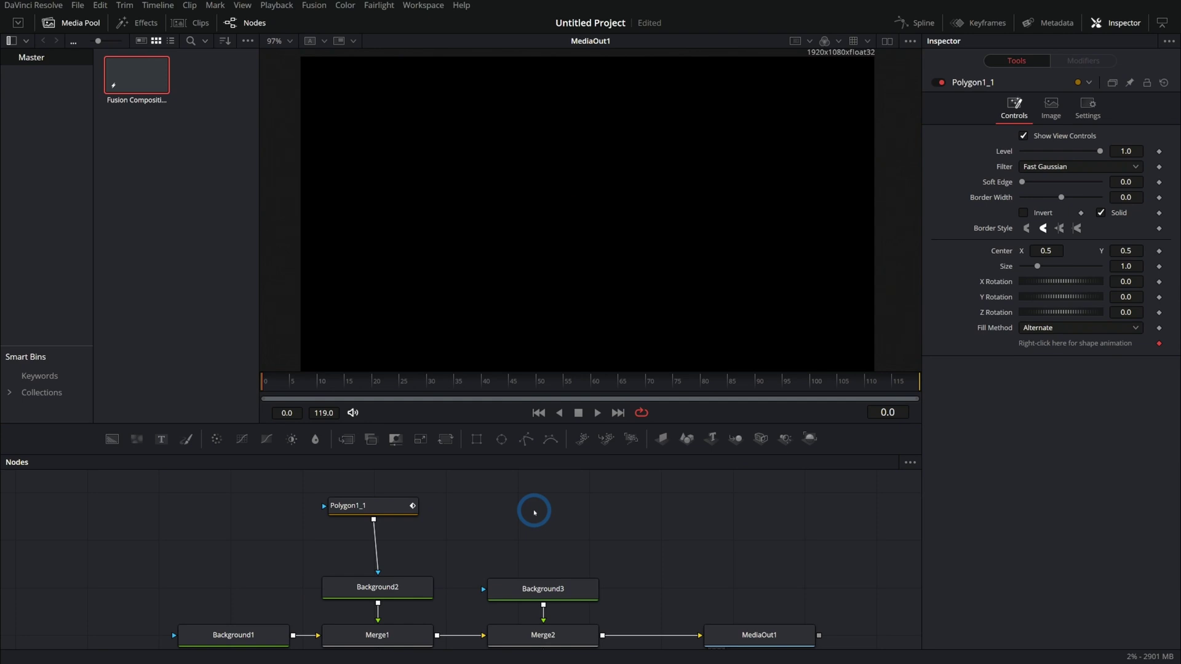
key(ctrl+shift+v)
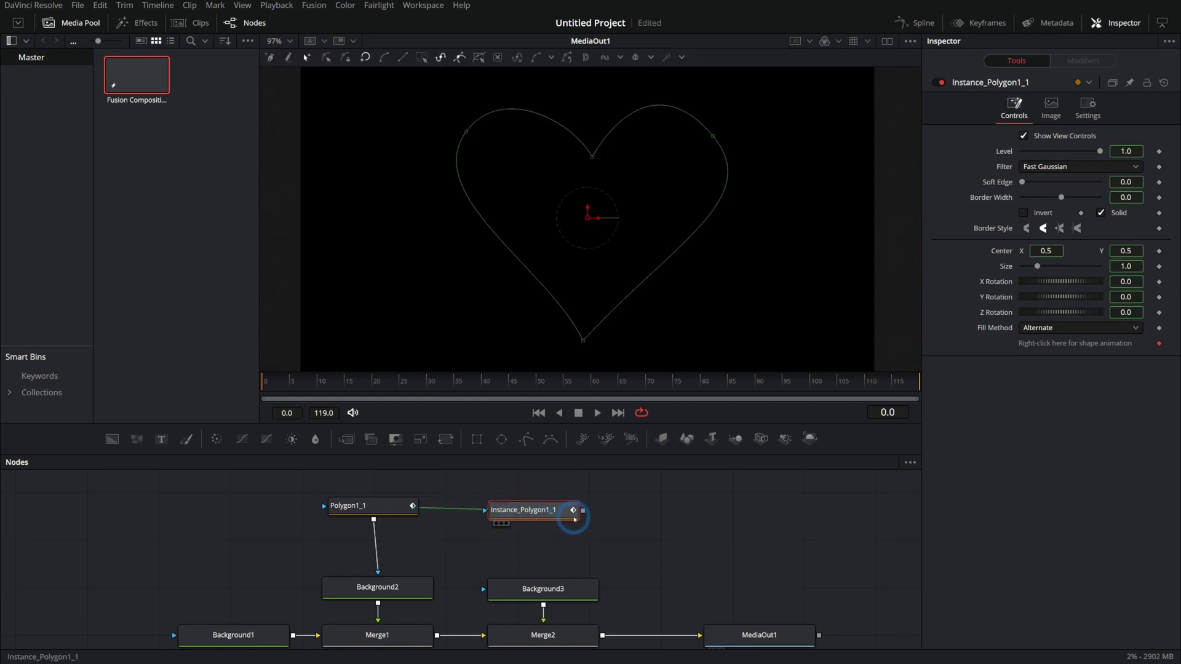
drag(583, 512, 557, 588)
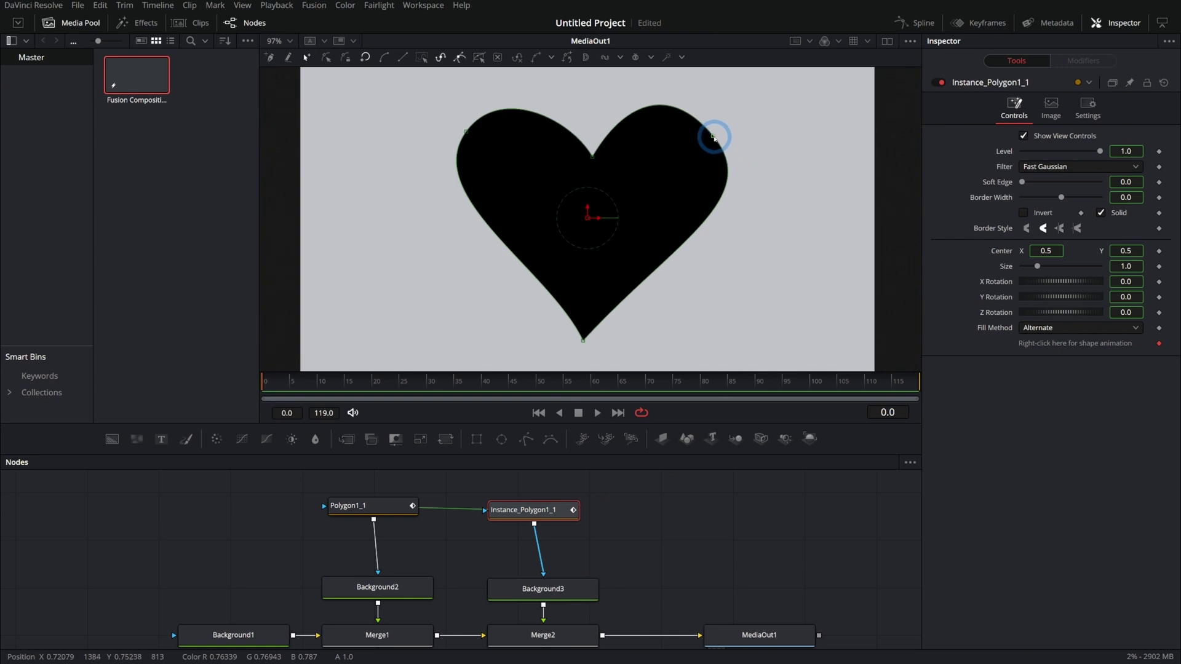
Try pulling the instanced heart's right lobe point outward, check the original polygon, and undo the change
drag(713, 136, 788, 105)
click(386, 512)
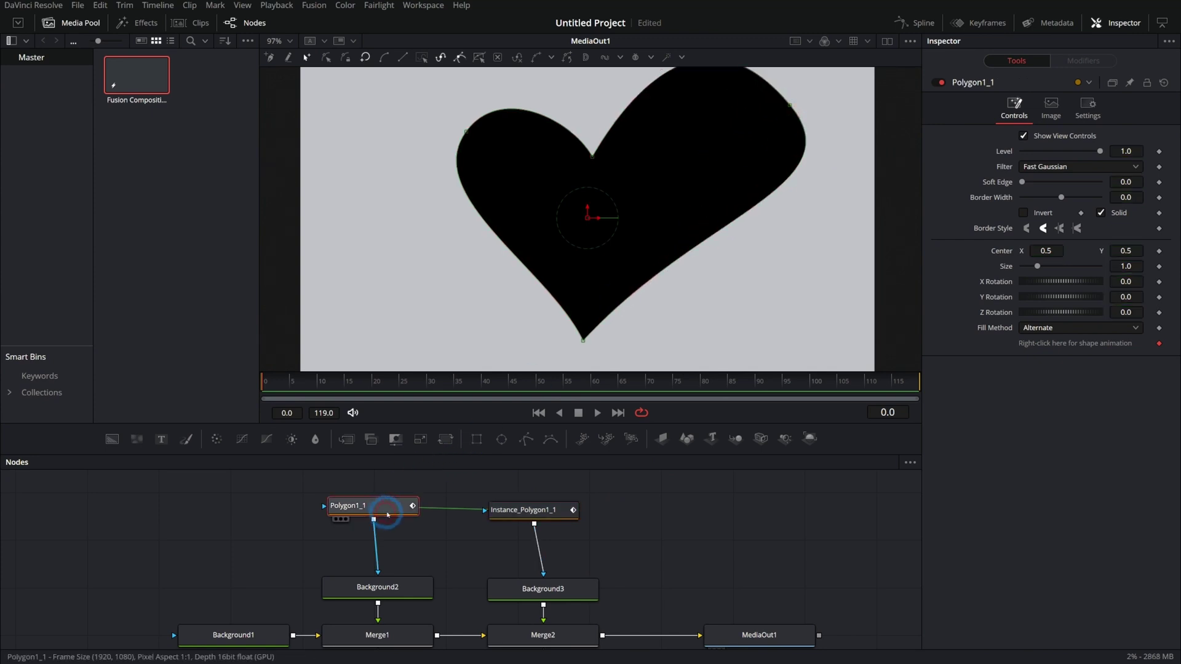
key(ctrl+z)
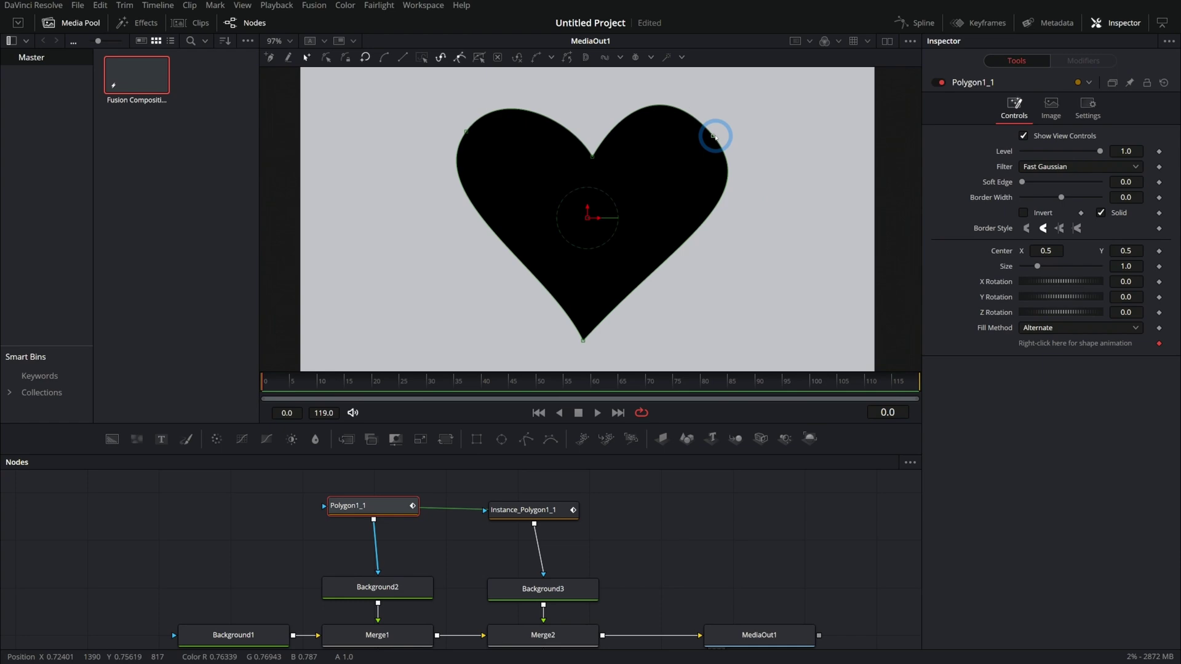
Deinstance the Solid setting on Instance_Polygon1_1 and disable Solid
click(542, 510)
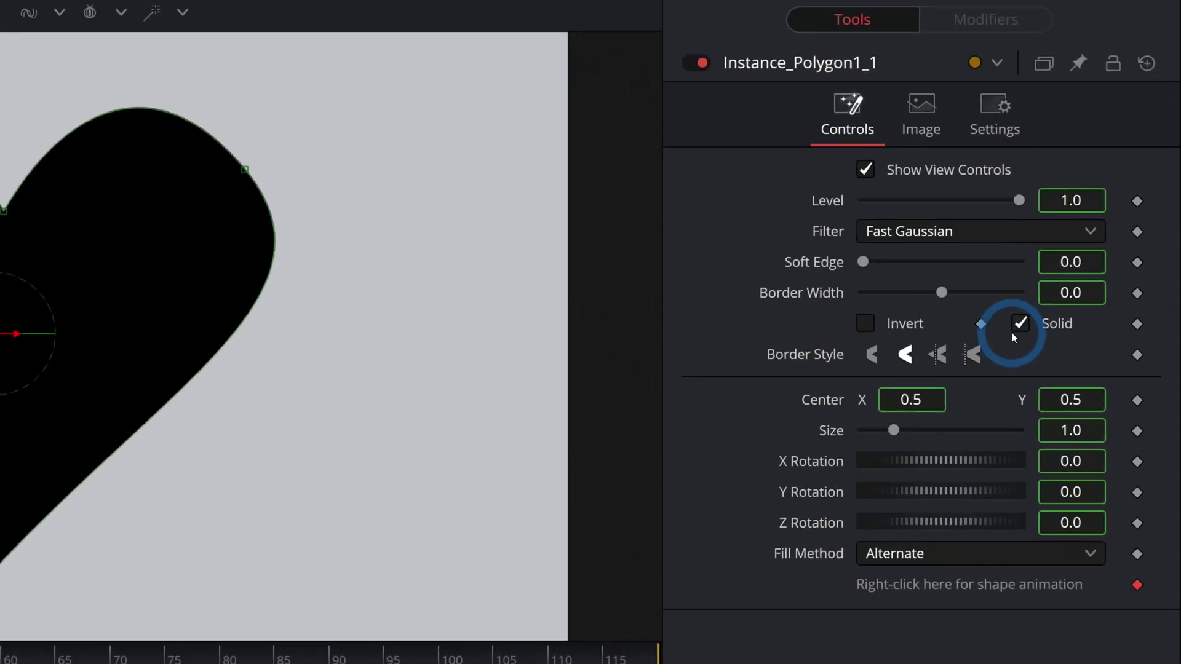
right_click(1112, 214)
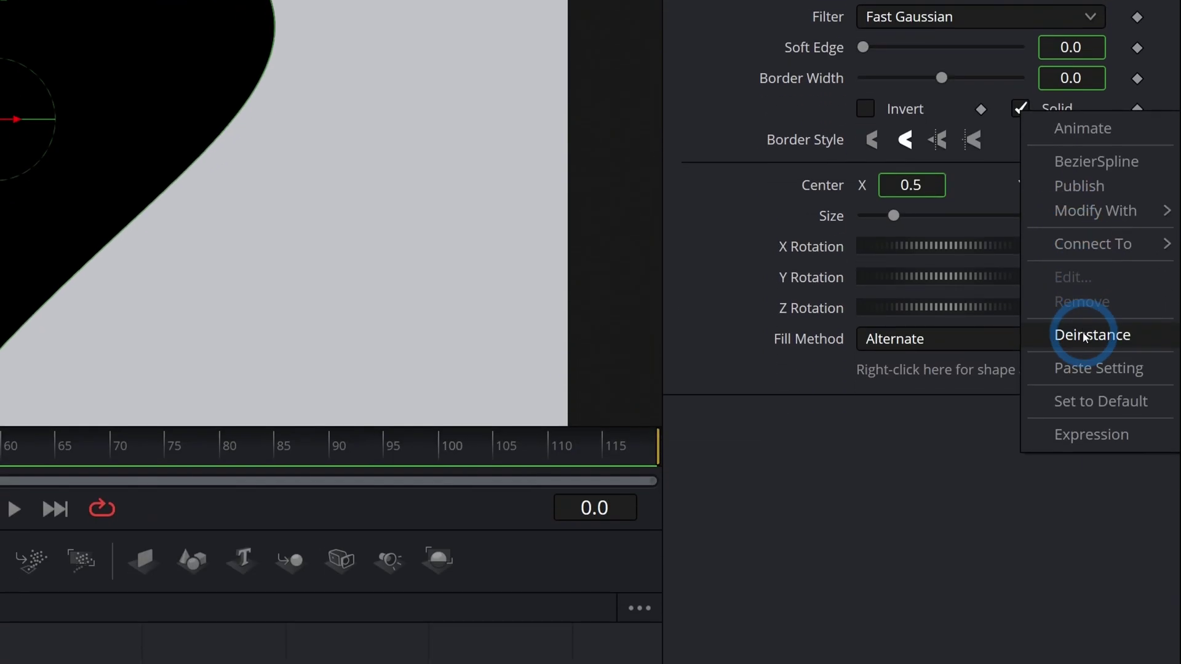
click(1084, 370)
click(1021, 332)
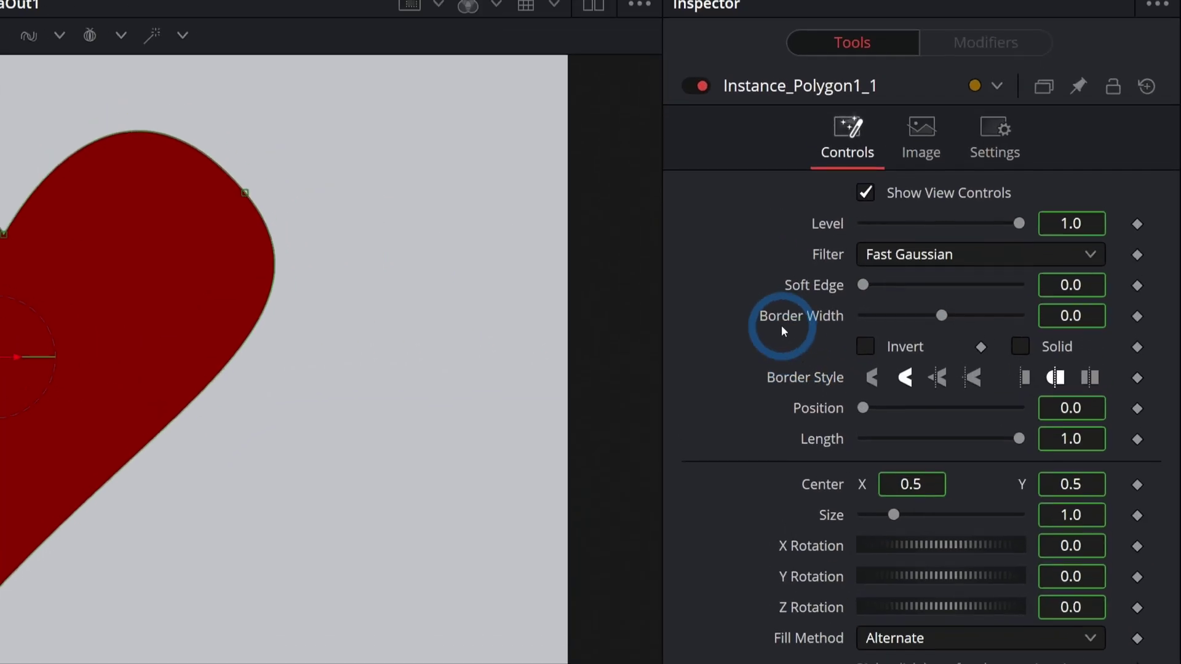
Deinstance the Border Width on Instance_Polygon1_1 and set it to 0.013
right_click(992, 197)
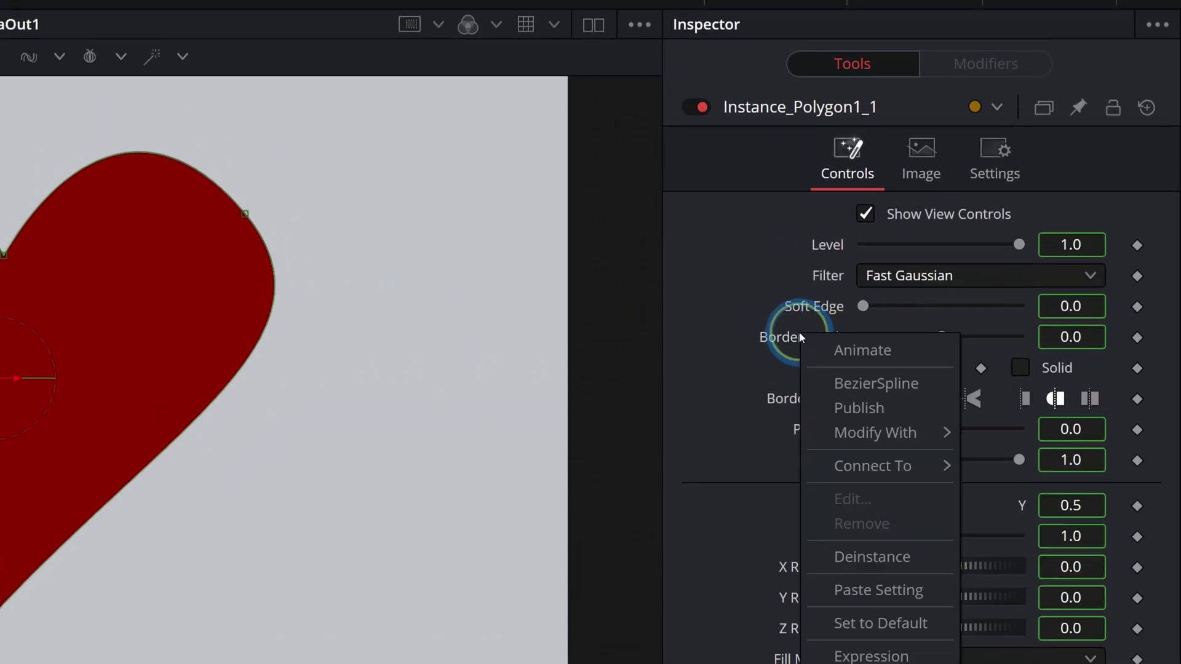
click(858, 558)
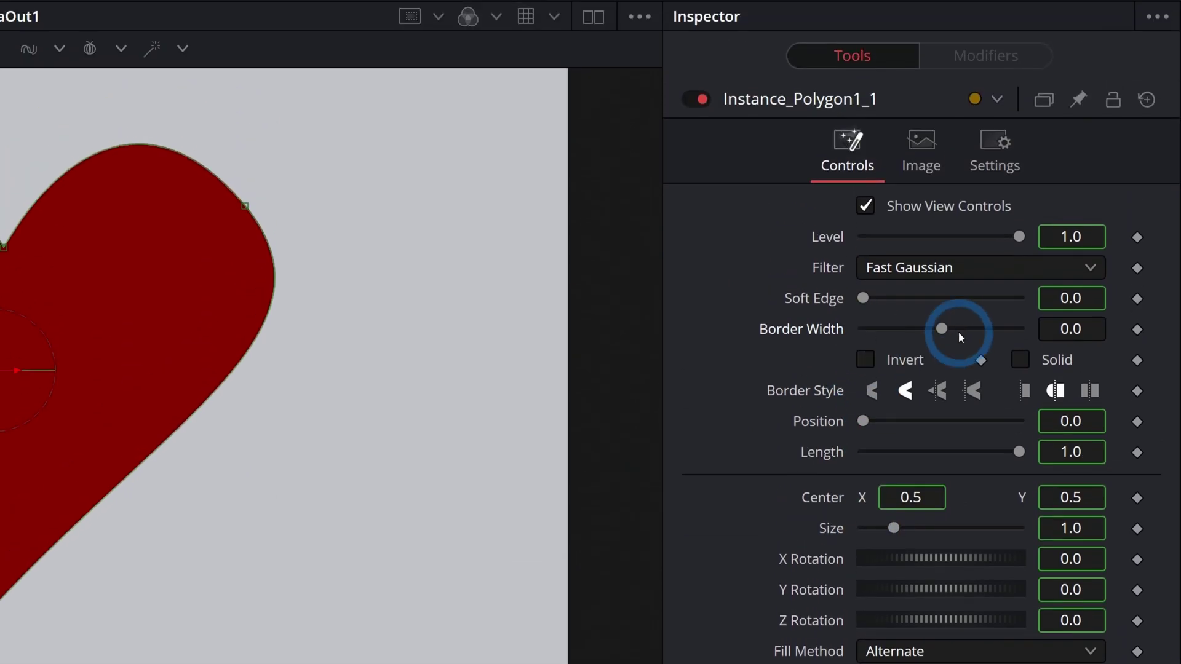
drag(946, 336, 950, 332)
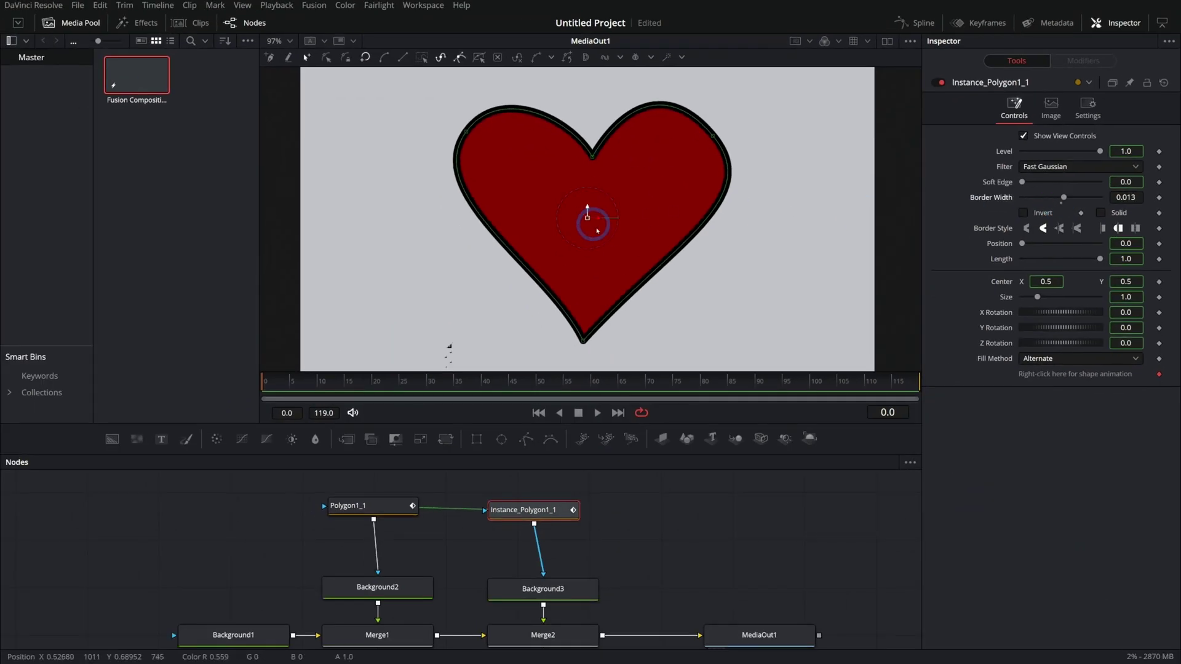
Try pulling the right direction handle of the heart's bottom point inward, then undo the change
mouse_move(712, 136)
mouse_down()
mouse_move(694, 175)
mouse_move(718, 164)
mouse_move(680, 138)
mouse_move(694, 117)
mouse_move(738, 150)
mouse_move(712, 135)
mouse_up()
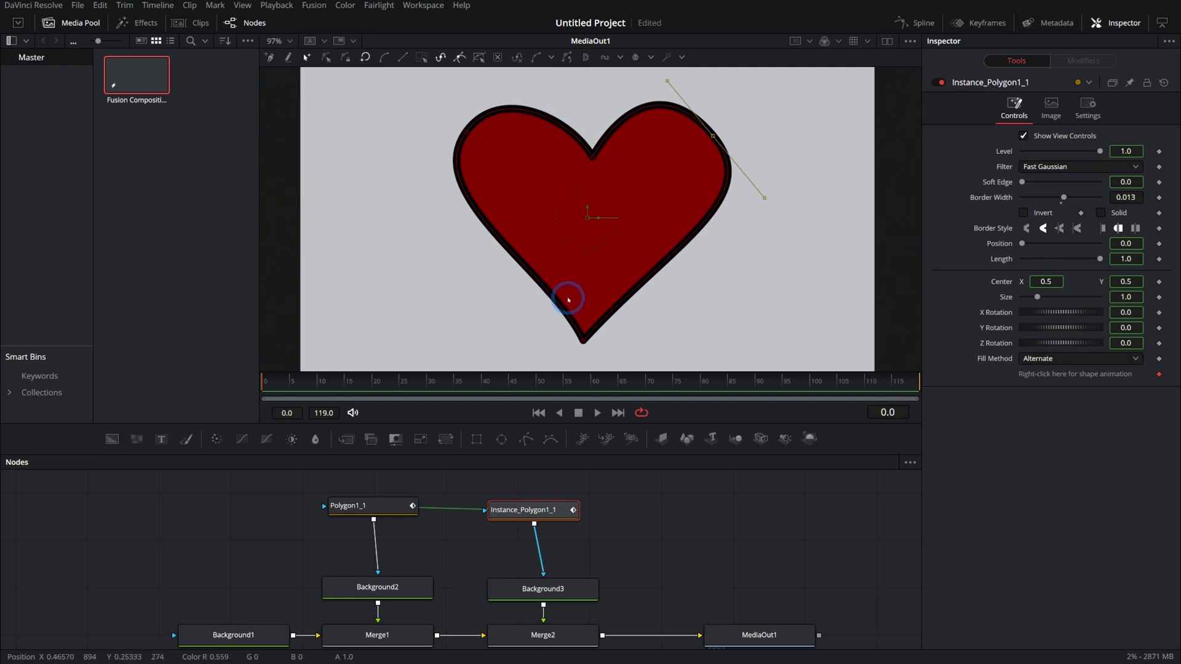
click(583, 341)
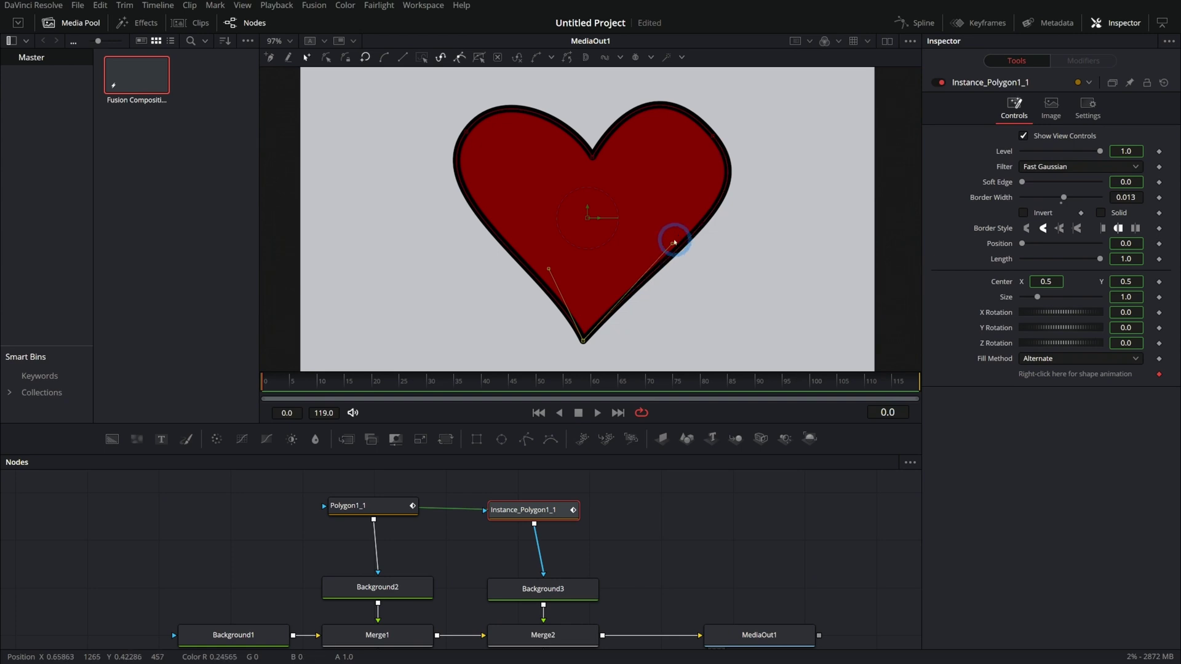
drag(672, 245, 628, 252)
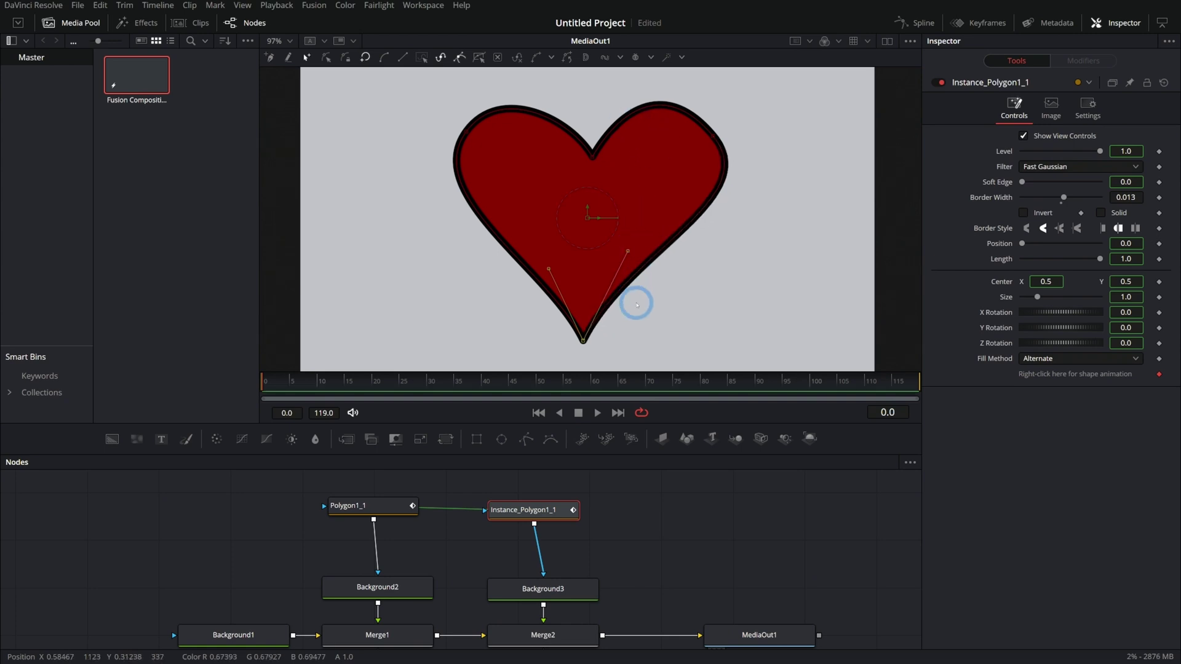
key(ctrl+z)
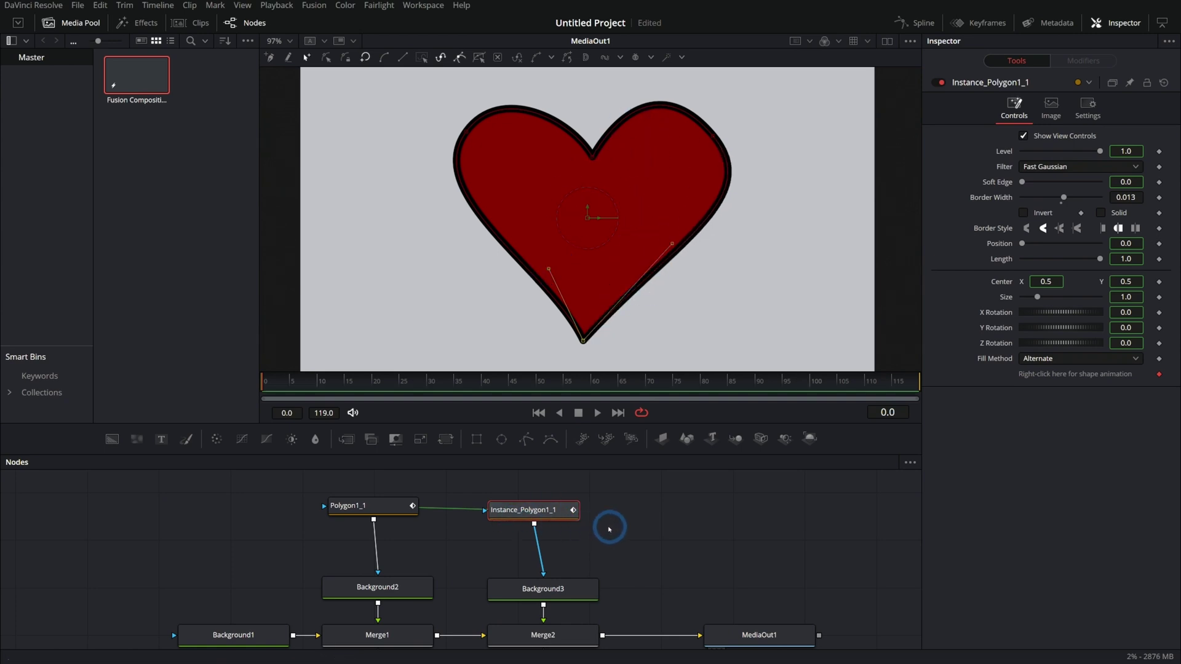
Line up Polygon1_1 and Instance_Polygon1_1 above their backgrounds, and delete all the heart's points from Polygon1_1
drag(631, 523, 652, 505)
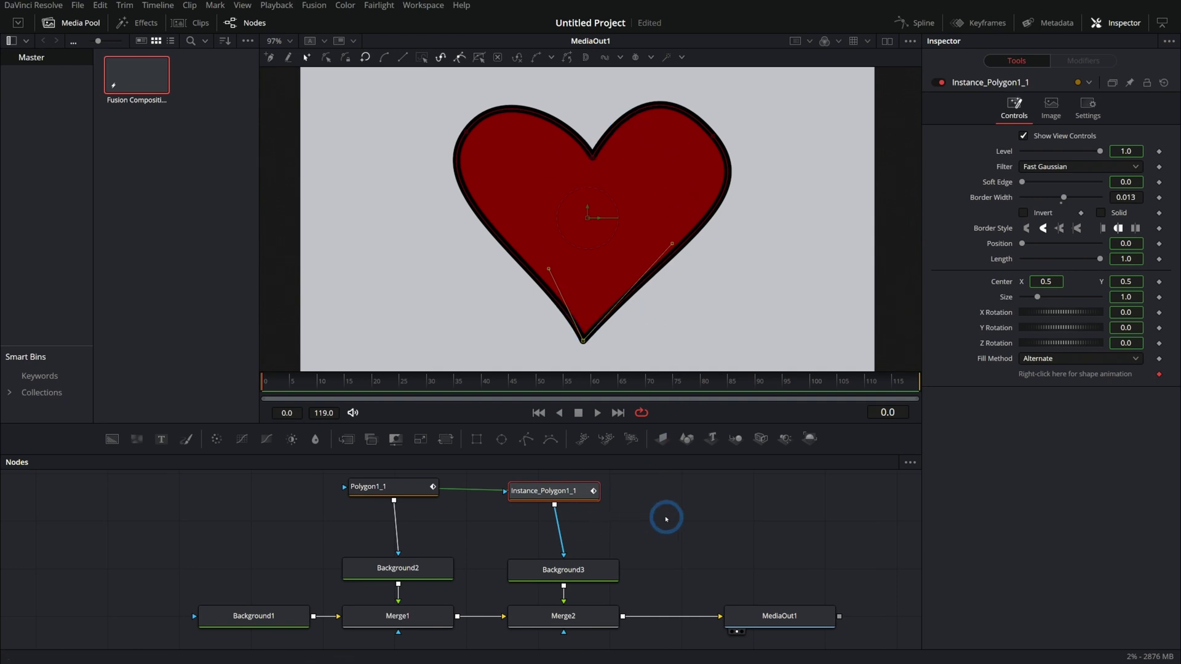
drag(587, 474, 596, 478)
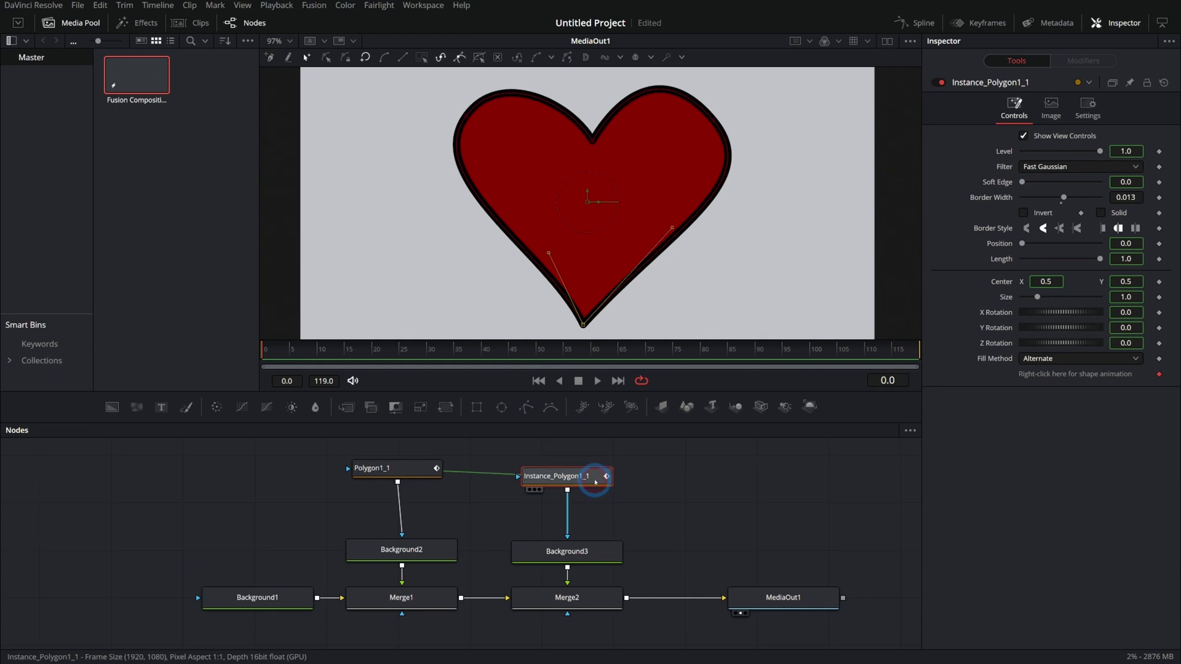
drag(420, 471, 424, 477)
click(424, 480)
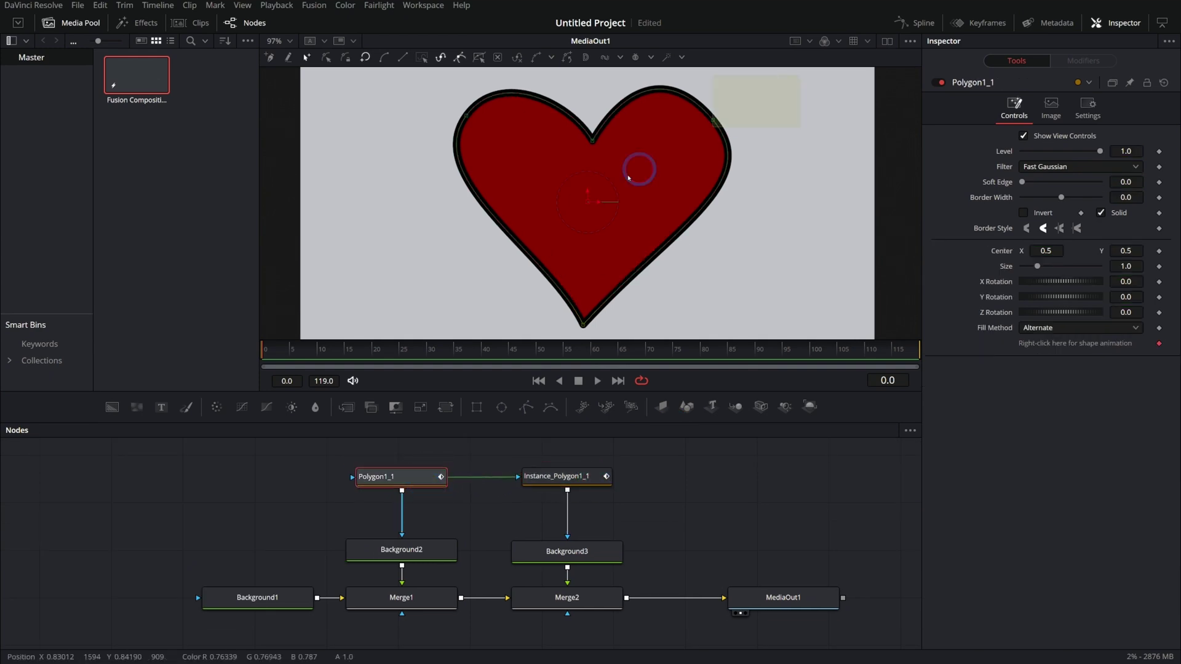
key(Delete)
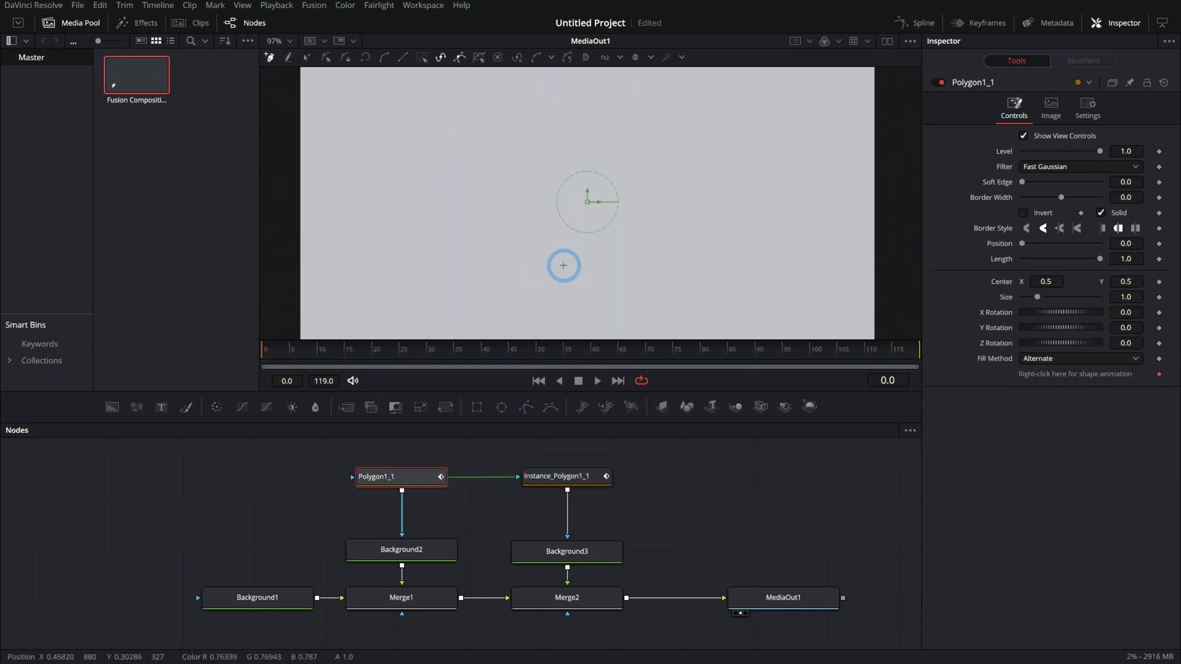
Delete Background1 and Merge1, and place Background2 in the flow as the background input of Merge2
drag(470, 631, 203, 587)
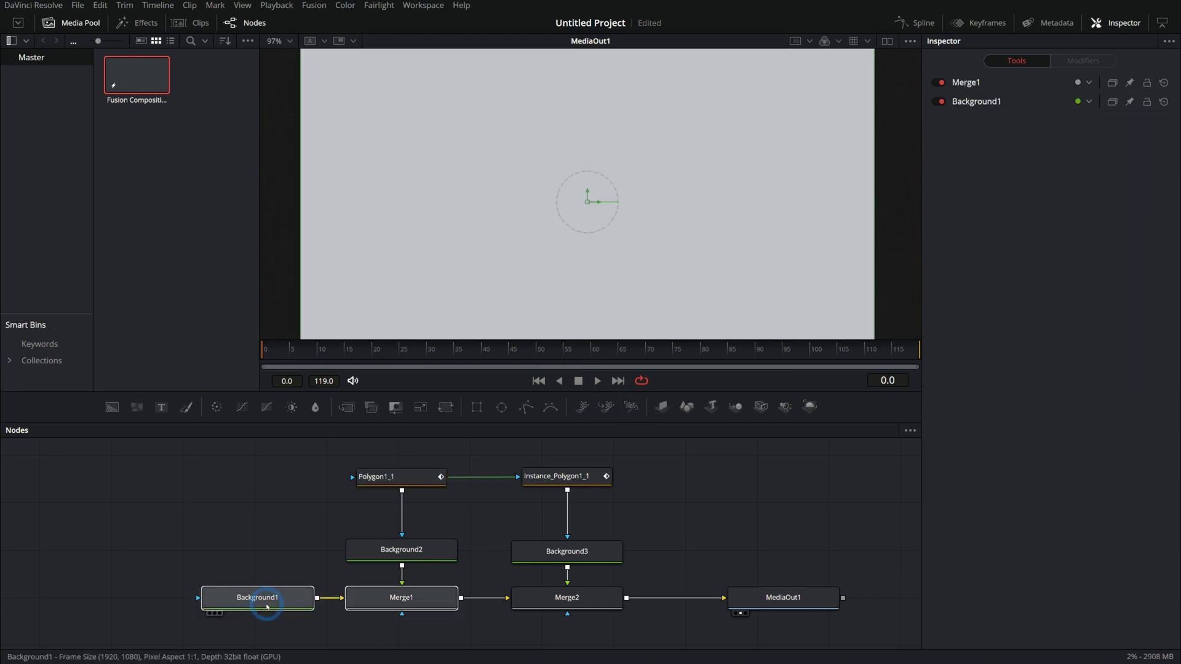
key(Delete)
drag(462, 550, 553, 600)
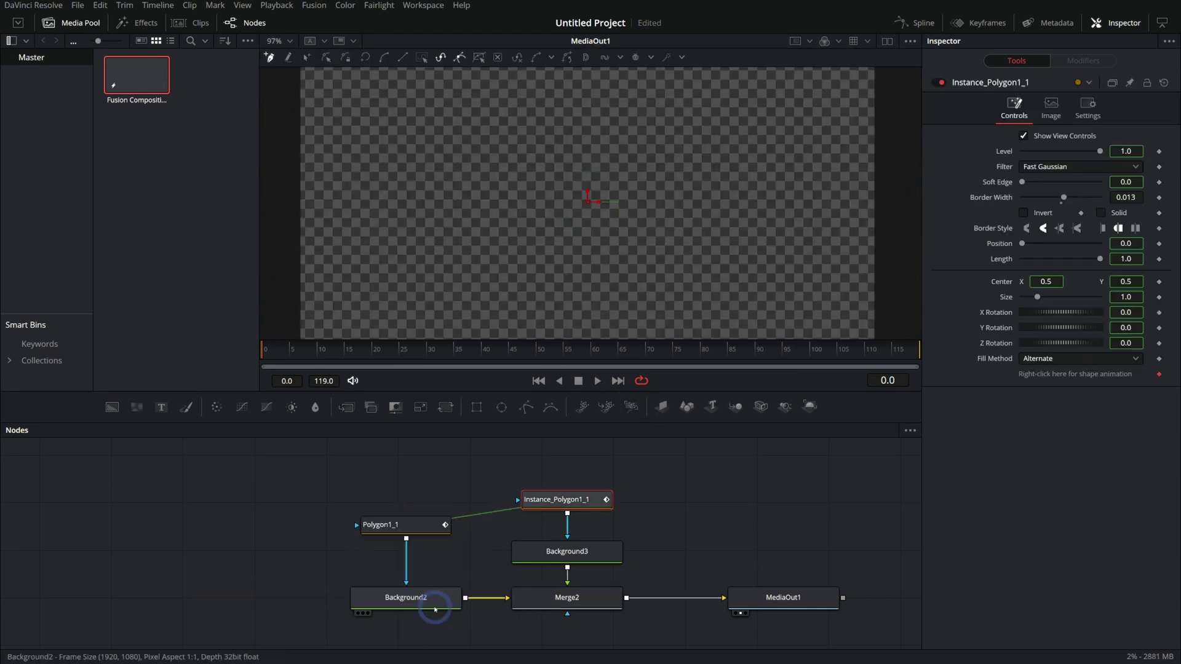
Rename Background2 as Fill_Color and Background3 as Stroke_Color
click(435, 609)
key(F2)
text(Fill_Color)
key(Return)
click(565, 556)
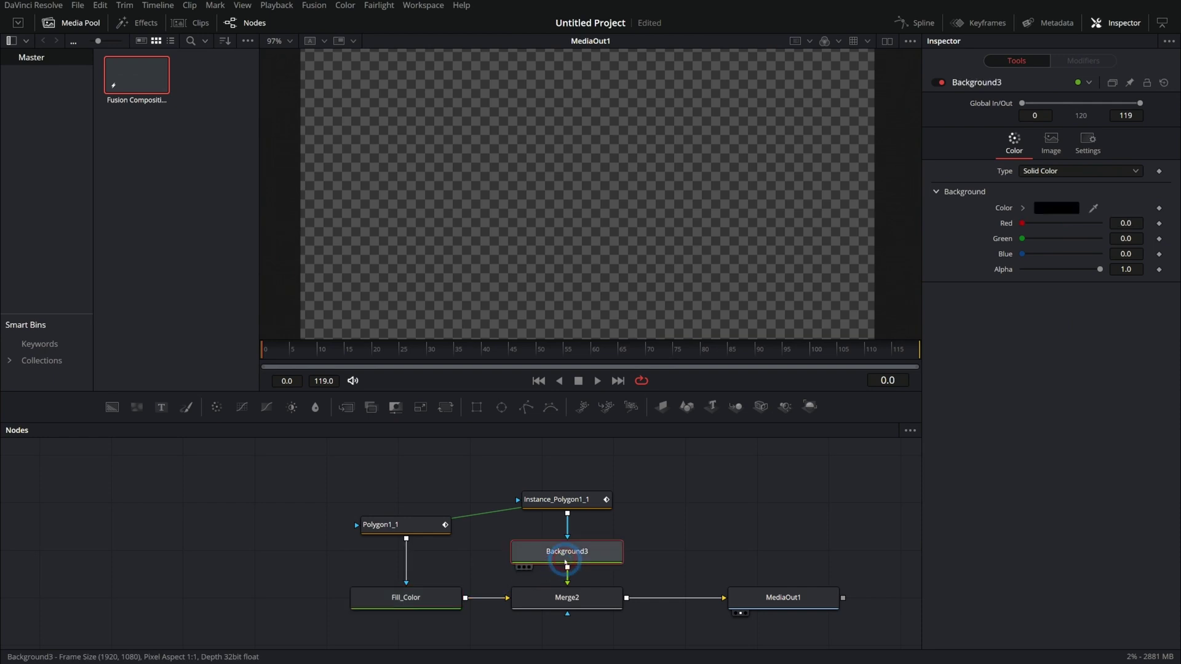
key(F2)
text(Stroke_Color)
key(Return)
Rename Instance_Polygon1_1 as Stroke_Mask and Polygon1_1 as Fill_Mask
click(576, 500)
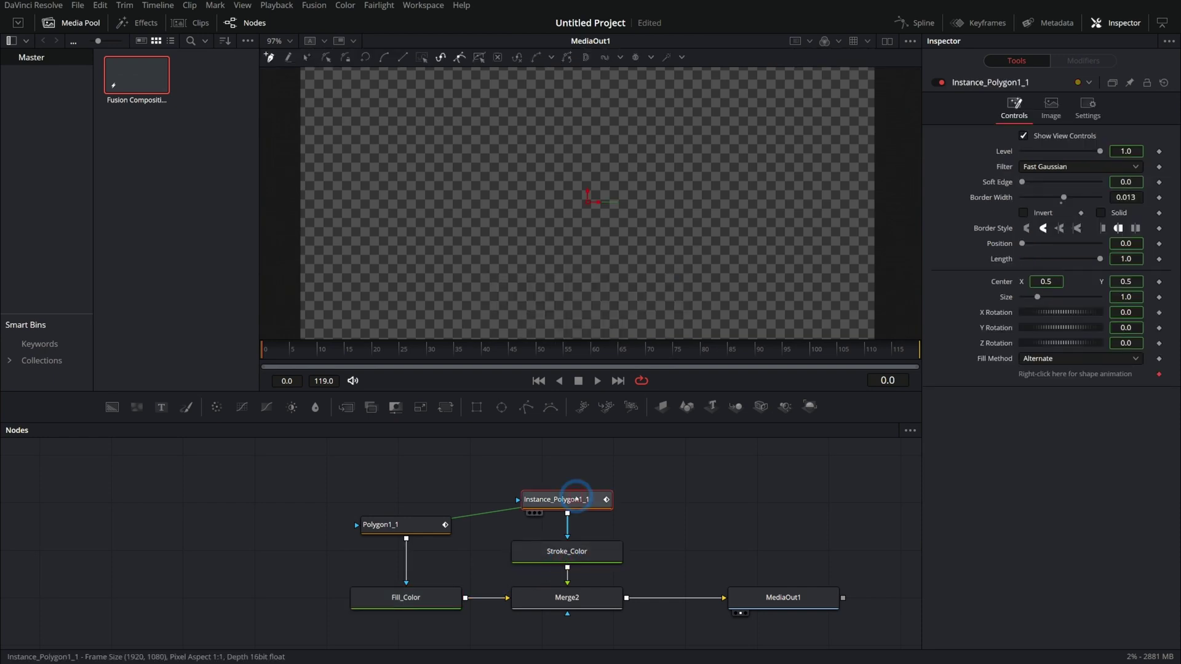
key(F2)
text(Sto)
key(Return)
click(418, 525)
key(F2)
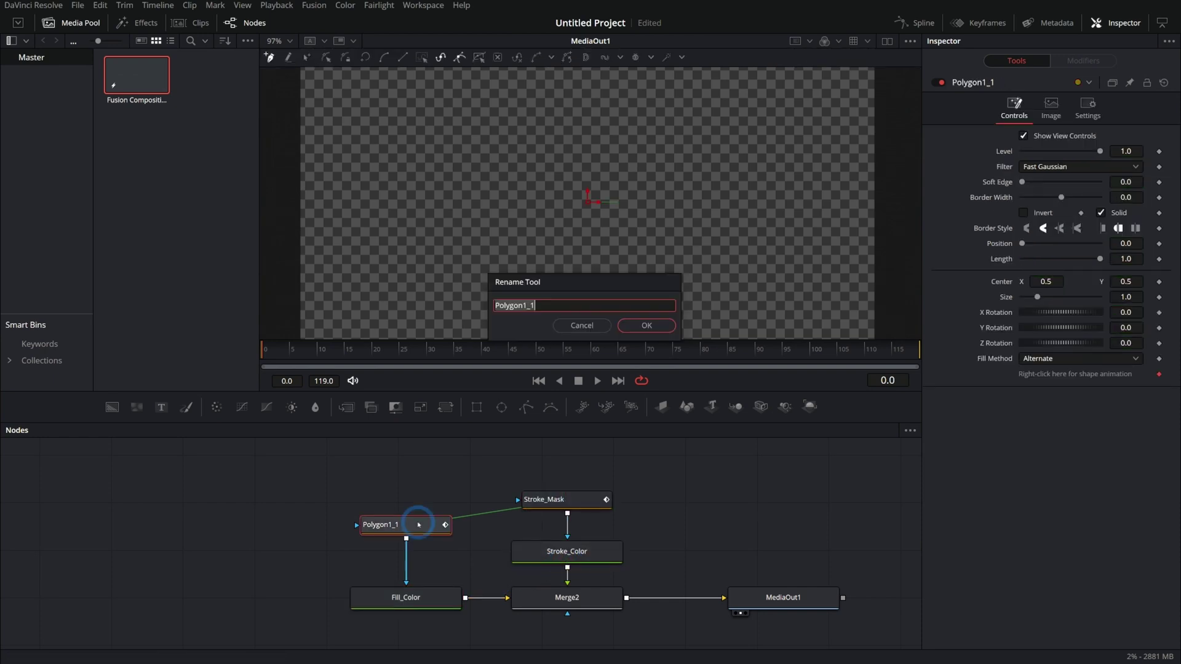
text(Fill_Mask)
key(Return)
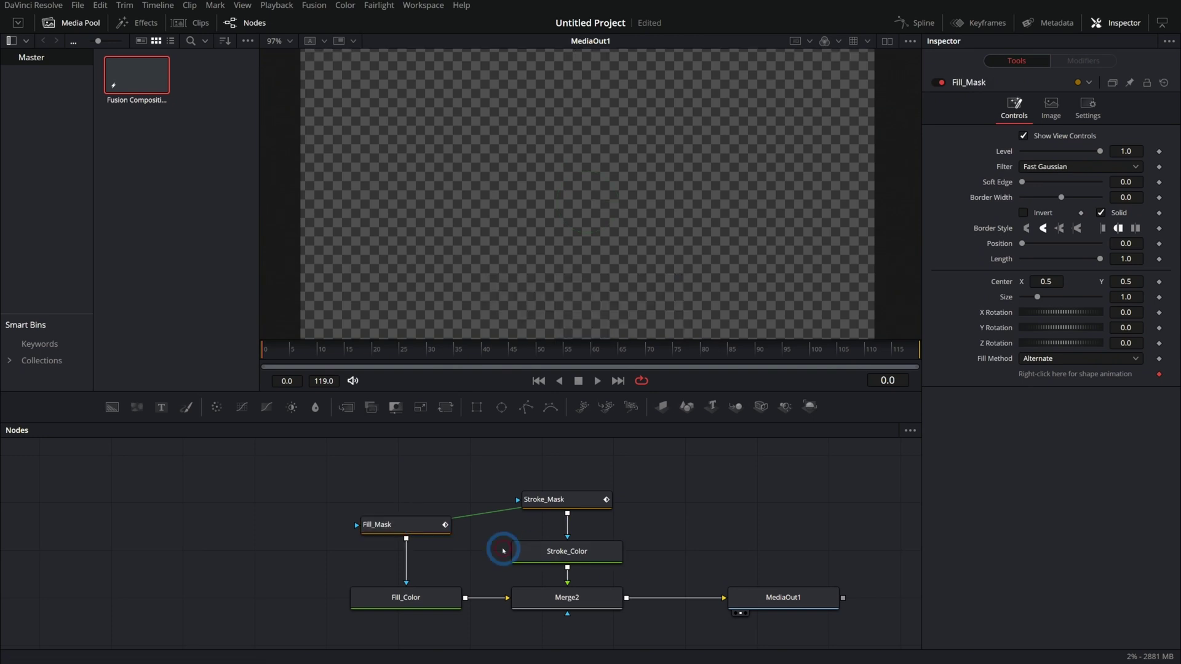
Draw a closed freeform test shape with Fill_Mask in the viewer and shift its upper-right point slightly
drag(385, 466, 609, 646)
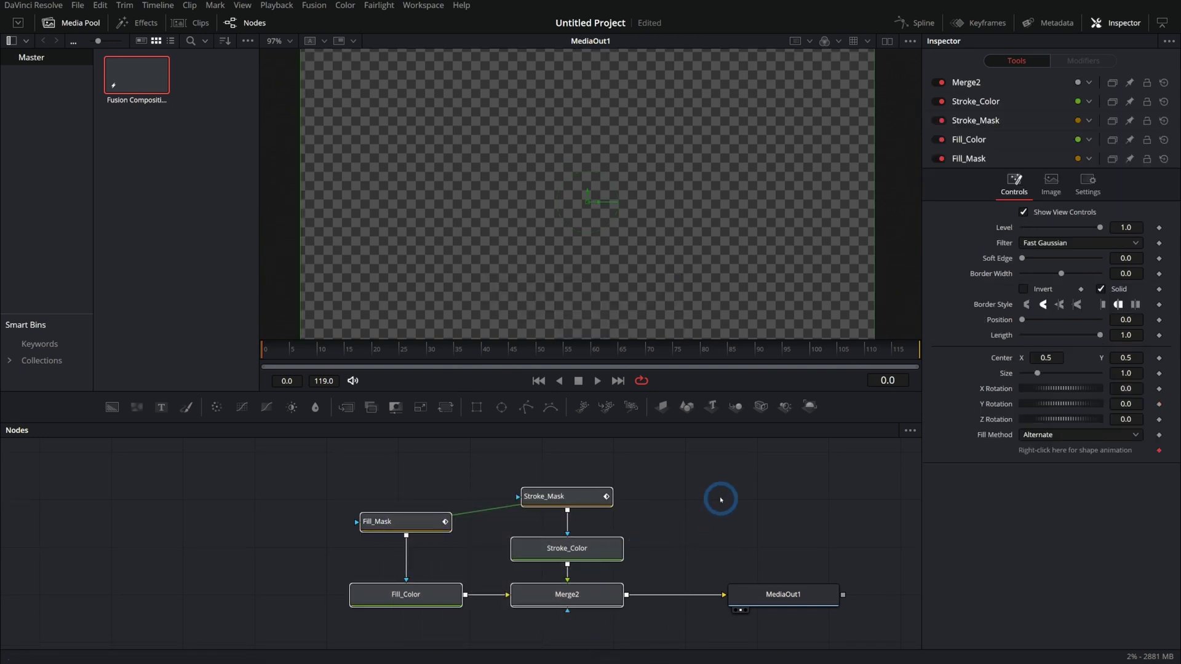
click(422, 522)
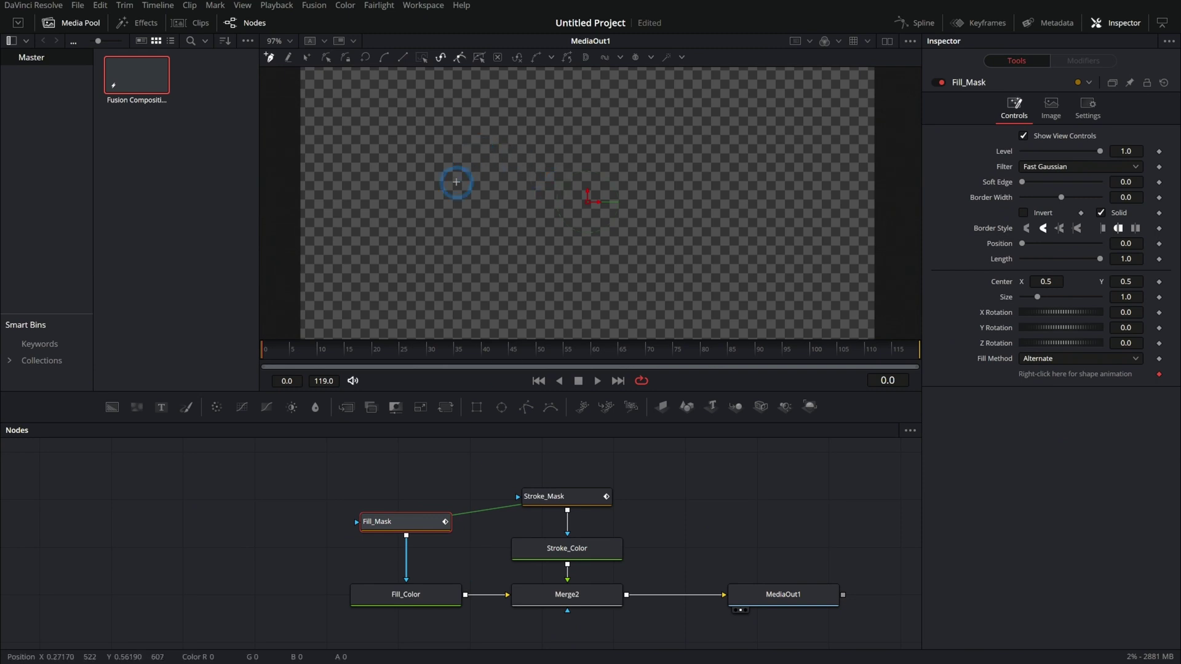
mouse_move(456, 182)
mouse_down()
mouse_move(535, 123)
mouse_move(681, 154)
mouse_move(761, 203)
mouse_move(458, 215)
mouse_up()
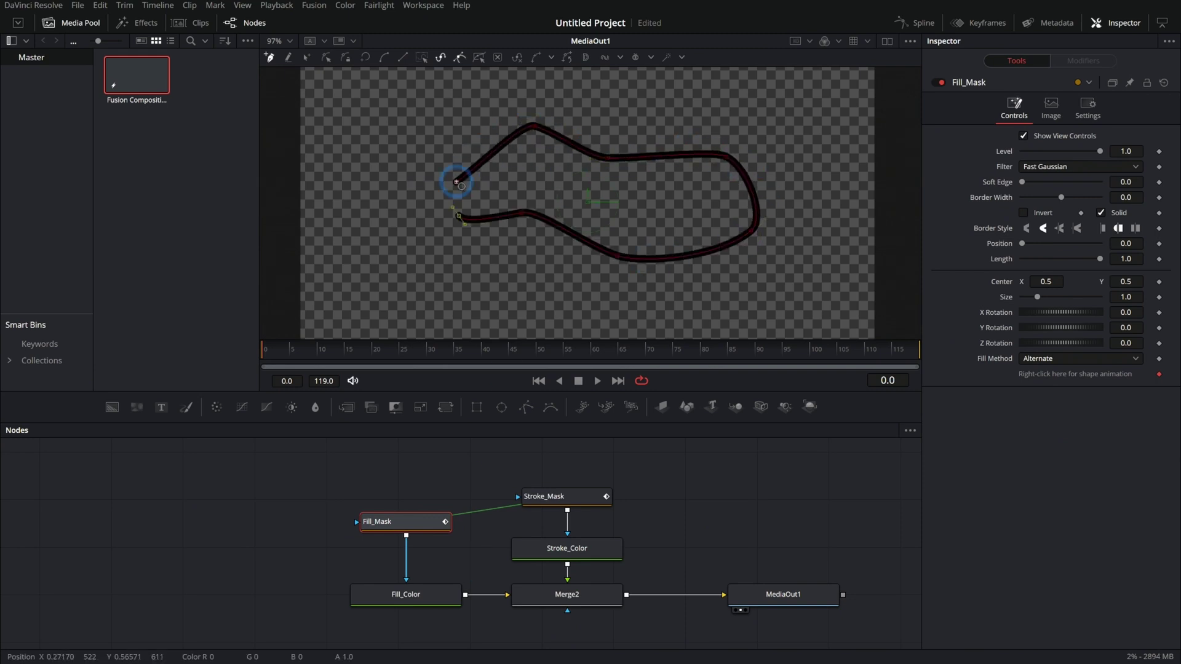
click(456, 182)
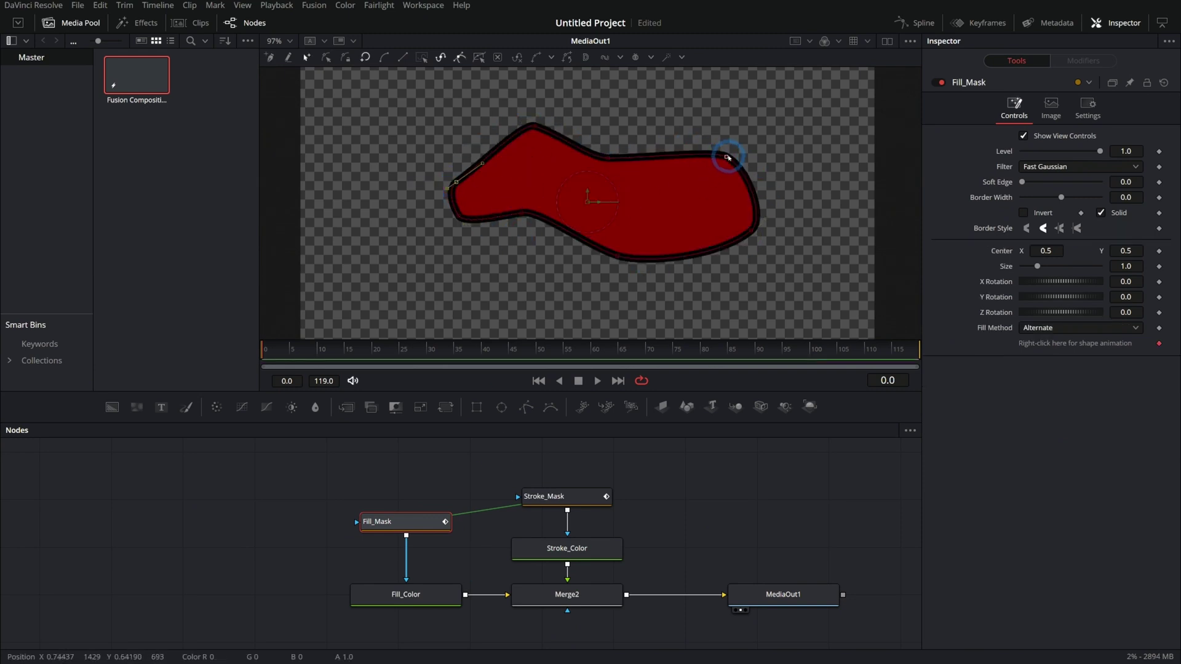
mouse_move(727, 157)
mouse_down()
mouse_move(738, 124)
mouse_move(732, 160)
mouse_up()
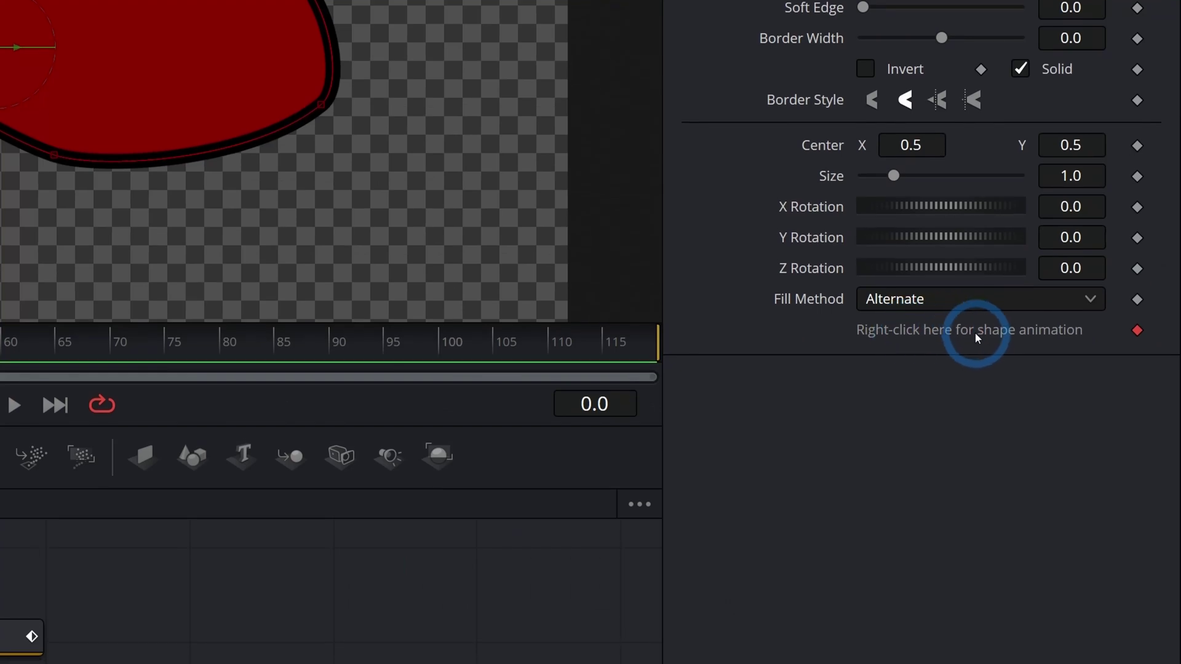
Remove the Polygon1_1Polyline shape animation from Fill_Mask and line the node up with Stroke_Mask
right_click(963, 331)
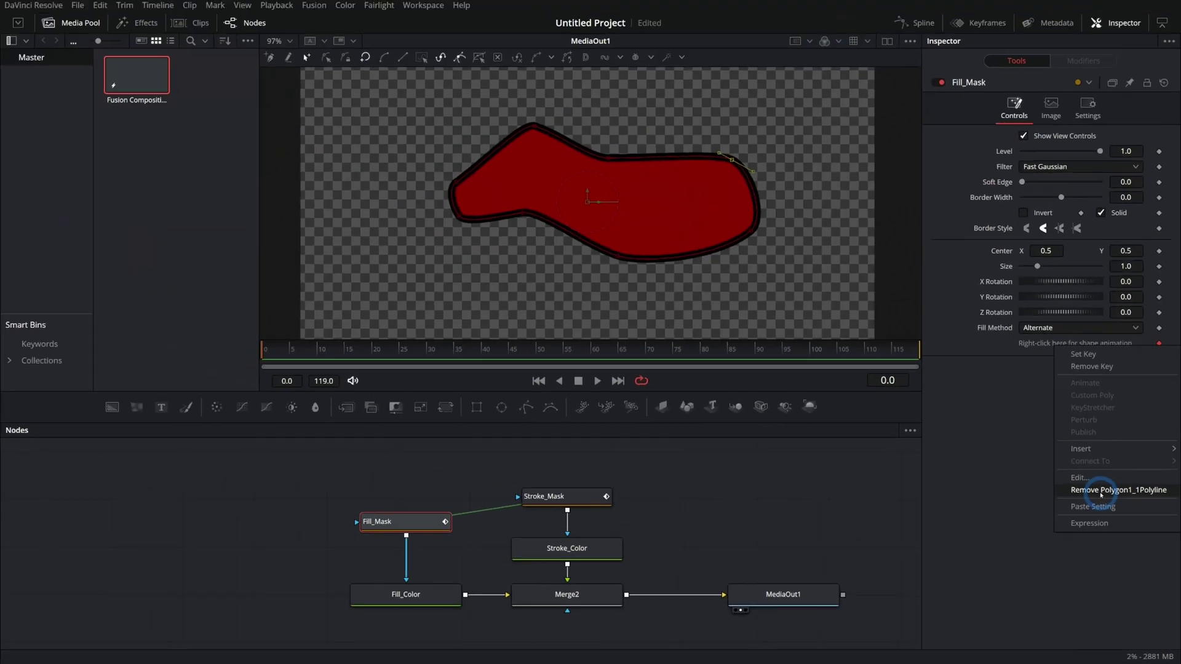
click(1020, 333)
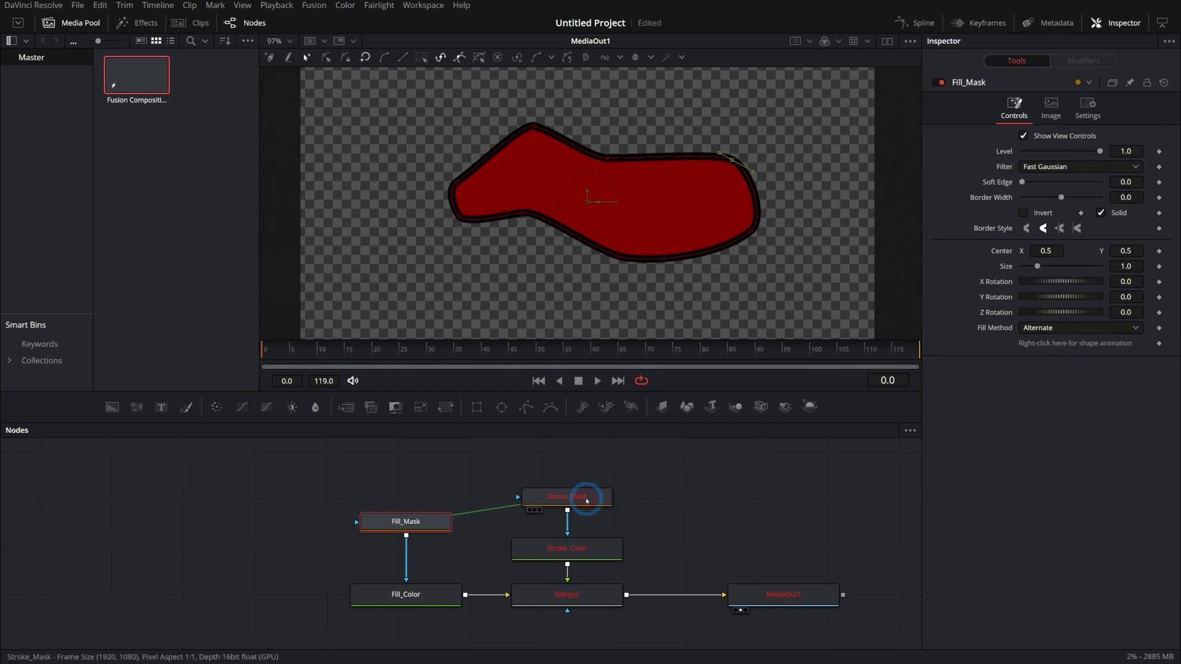
click(589, 496)
click(369, 350)
drag(382, 352, 229, 362)
click(417, 520)
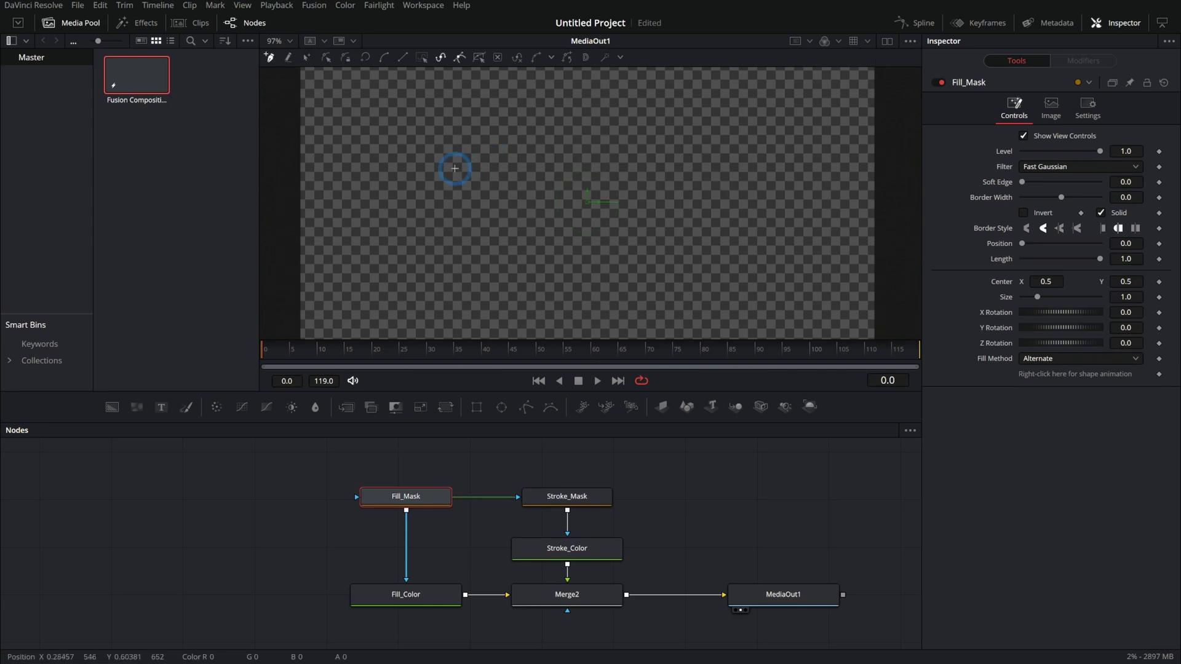
Draw a new closed test shape with Fill_Mask, and pull its lower and upper-right points outward at frame 37
mouse_move(455, 168)
mouse_down()
mouse_move(707, 179)
mouse_move(522, 232)
mouse_move(446, 175)
mouse_up()
click(454, 352)
drag(455, 356, 465, 354)
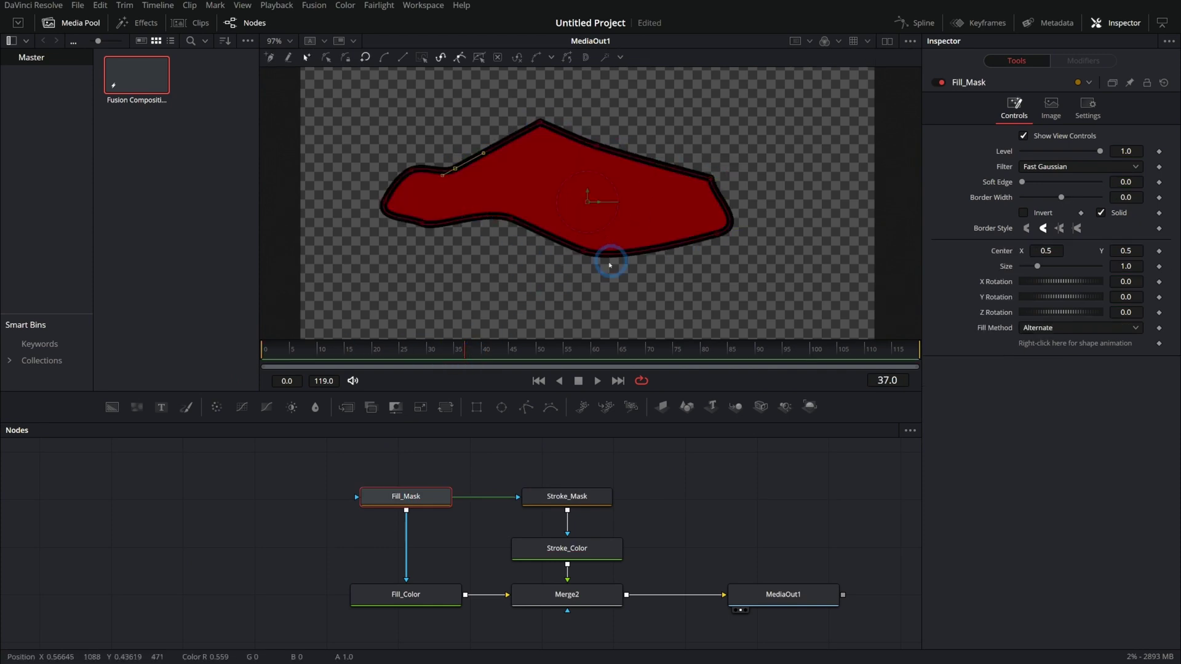
drag(584, 251, 572, 282)
drag(711, 178, 759, 142)
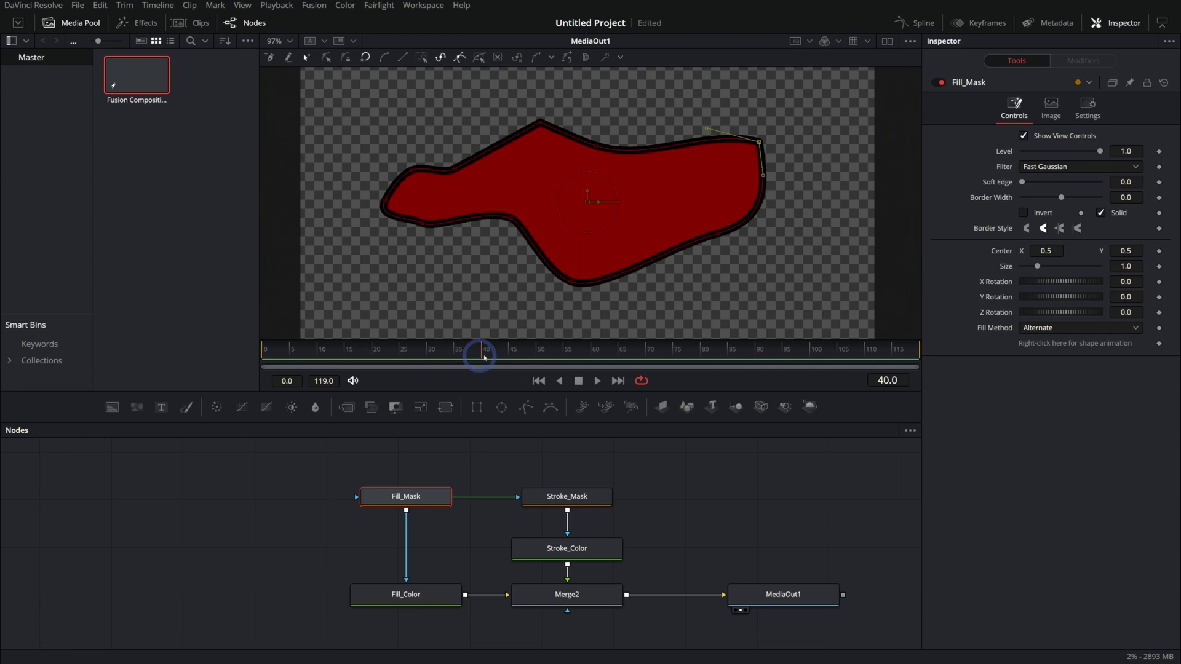
Test reshaping the outline at frame 34 and viewing it on other frames, then delete all the shape's points
click(448, 350)
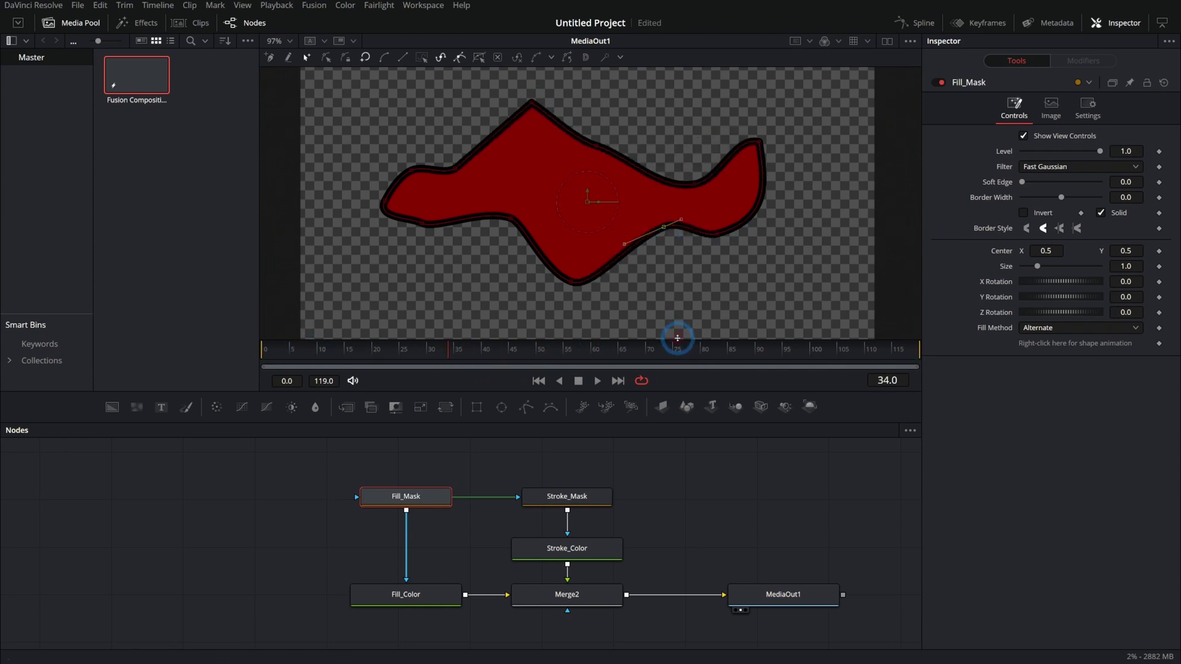
click(720, 353)
click(575, 355)
drag(357, 354, 366, 350)
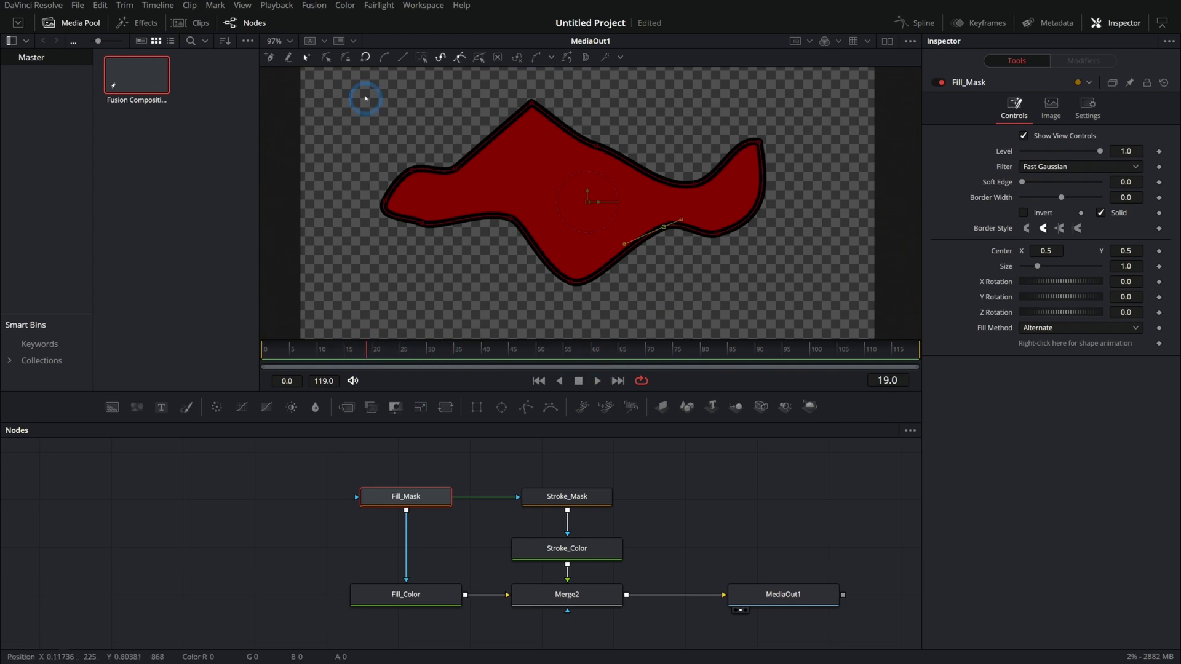
drag(356, 84, 817, 317)
Create a macro from Fill_Mask, Stroke_Mask, Fill_Color, Stroke_Color and Merge2
drag(349, 470, 653, 647)
right_click(606, 601)
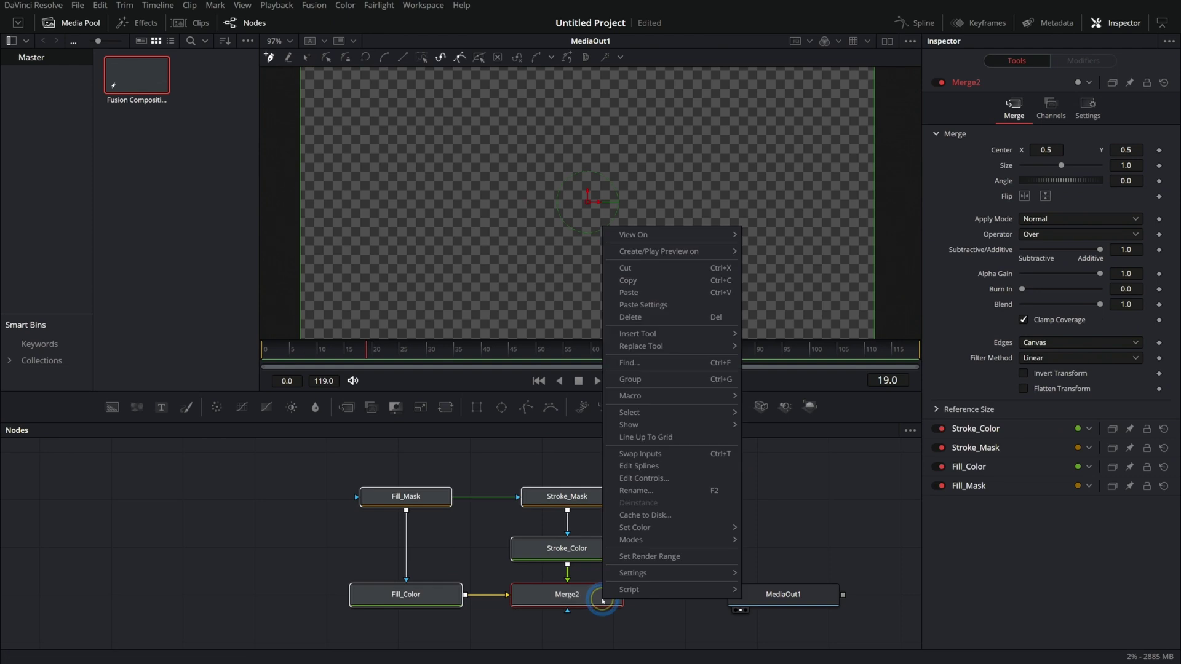
mouse_move(713, 399)
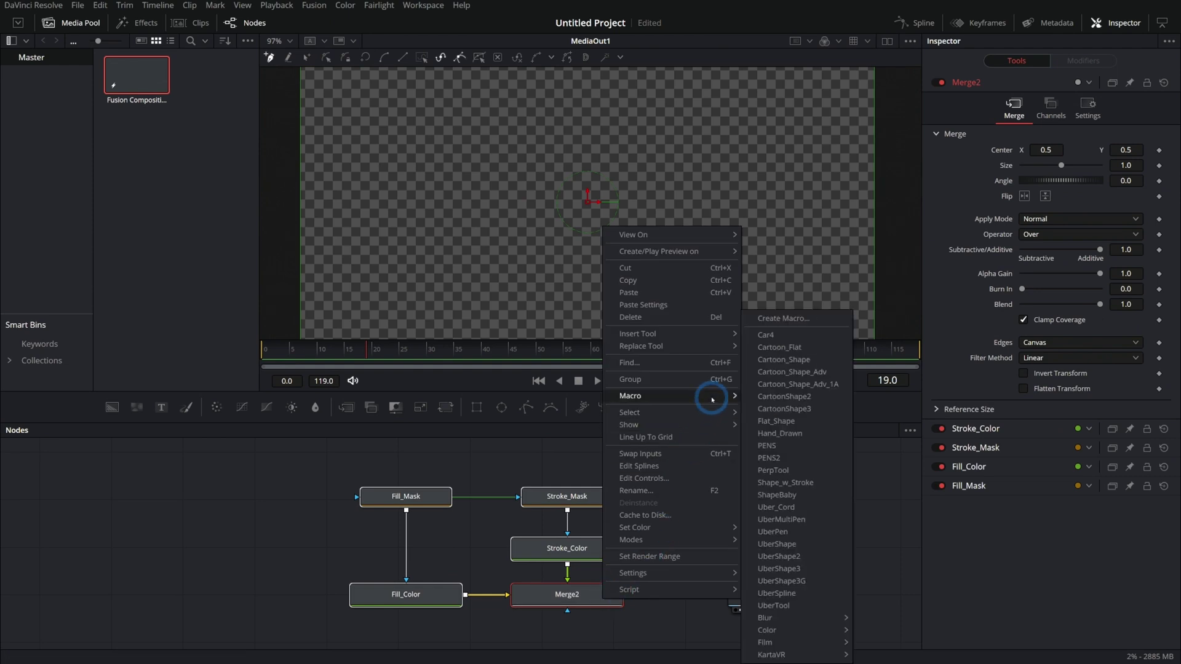
click(790, 319)
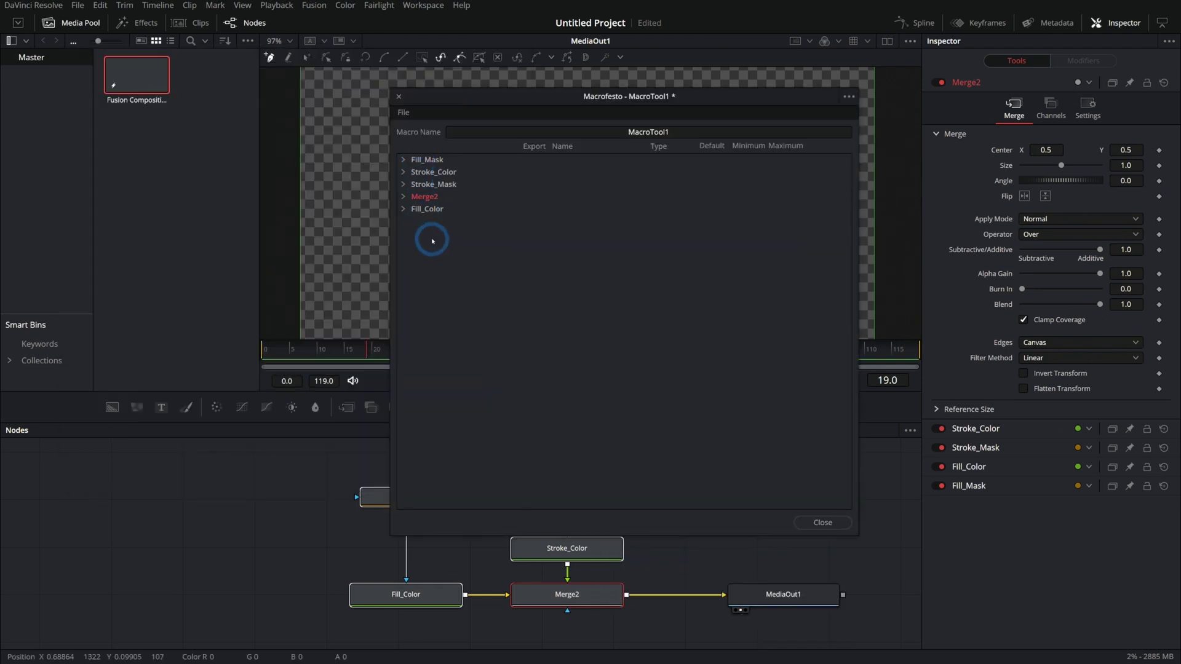
Mark Stroke_Color's TopLeftRed, TopLeftGreen, TopLeftBlue and TopLeftAlpha for export in the macro
click(403, 173)
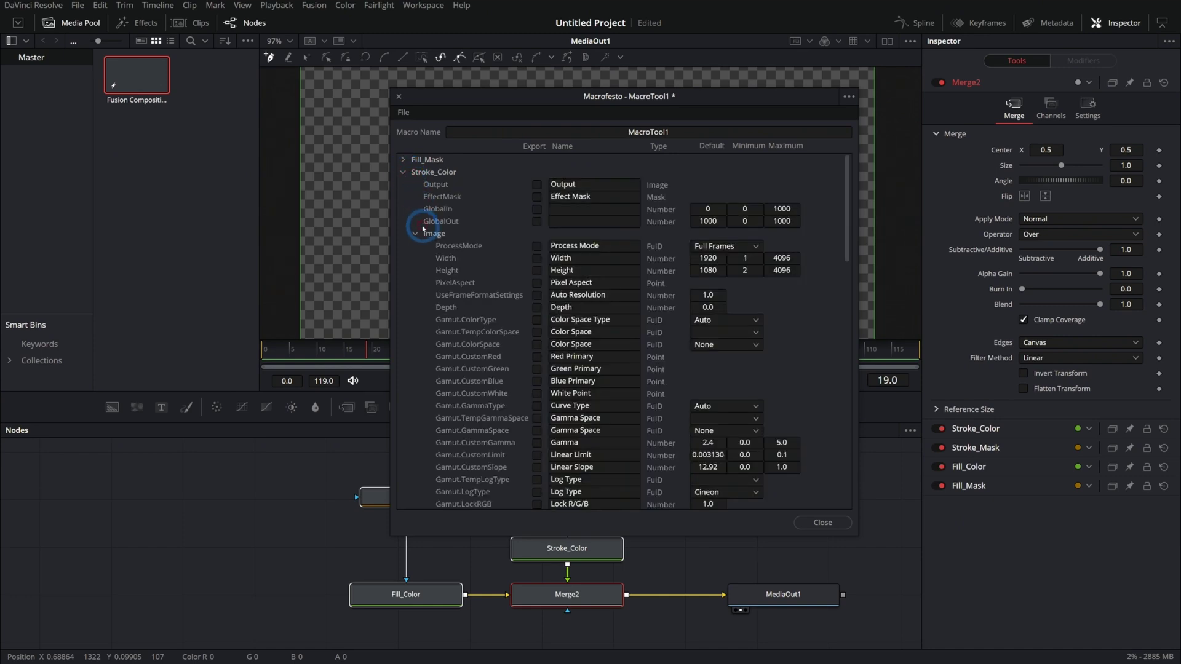
click(415, 234)
click(537, 271)
click(537, 283)
click(537, 295)
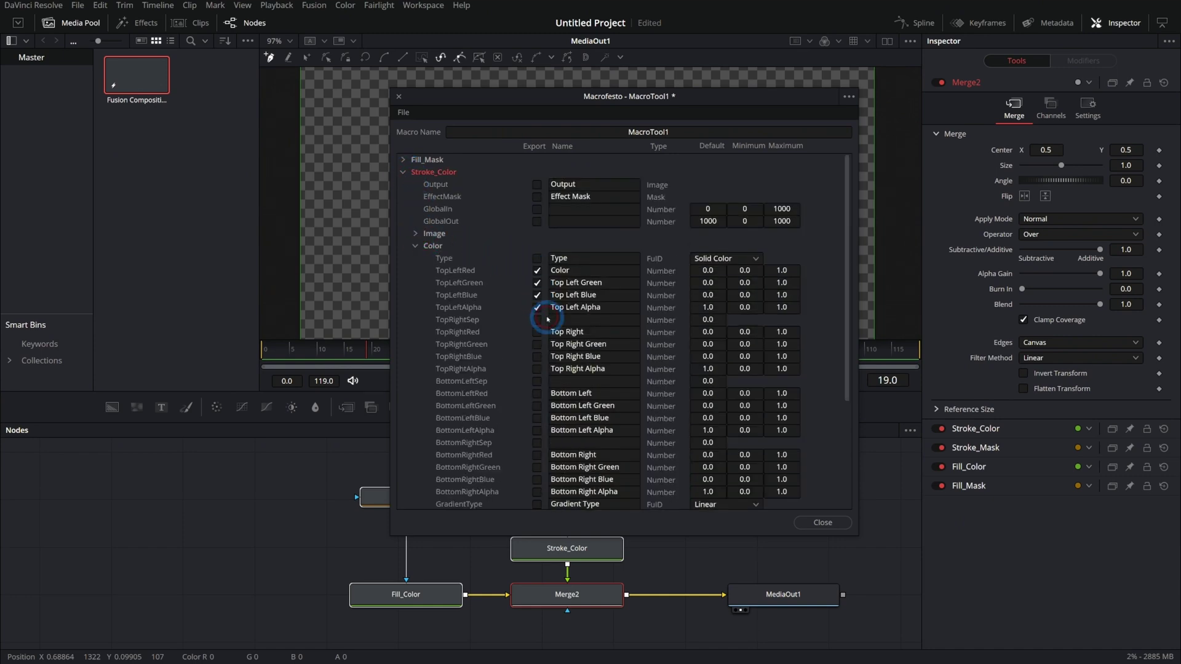
click(403, 172)
Mark Fill_Color's top-left color channels for export, and name Stroke_Color's TopLeftRed control Stroke Color
click(413, 270)
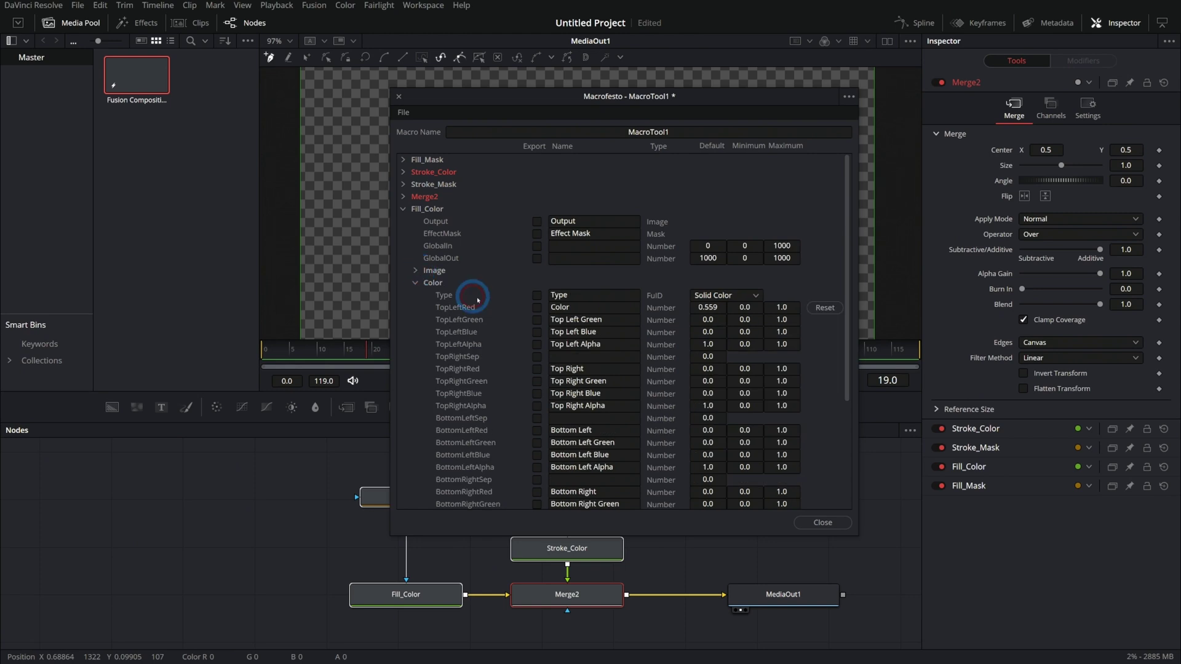
click(538, 308)
click(539, 333)
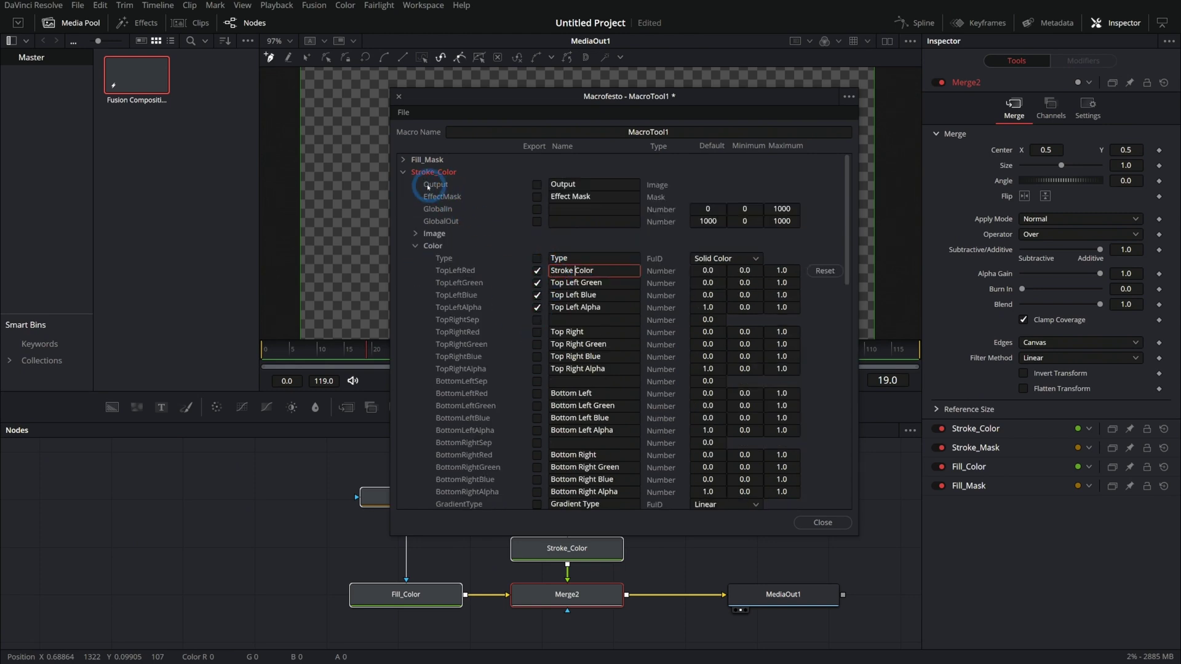
Mark Stroke_Mask's BorderWidth control for export in the macro
click(403, 172)
click(403, 185)
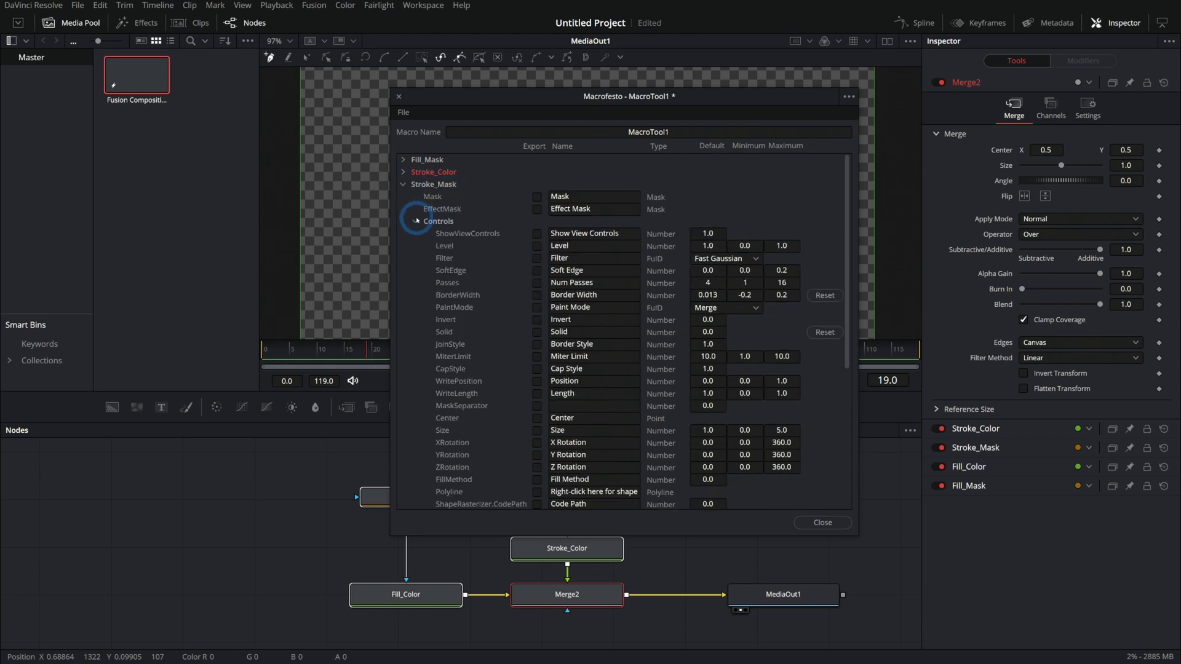
click(538, 296)
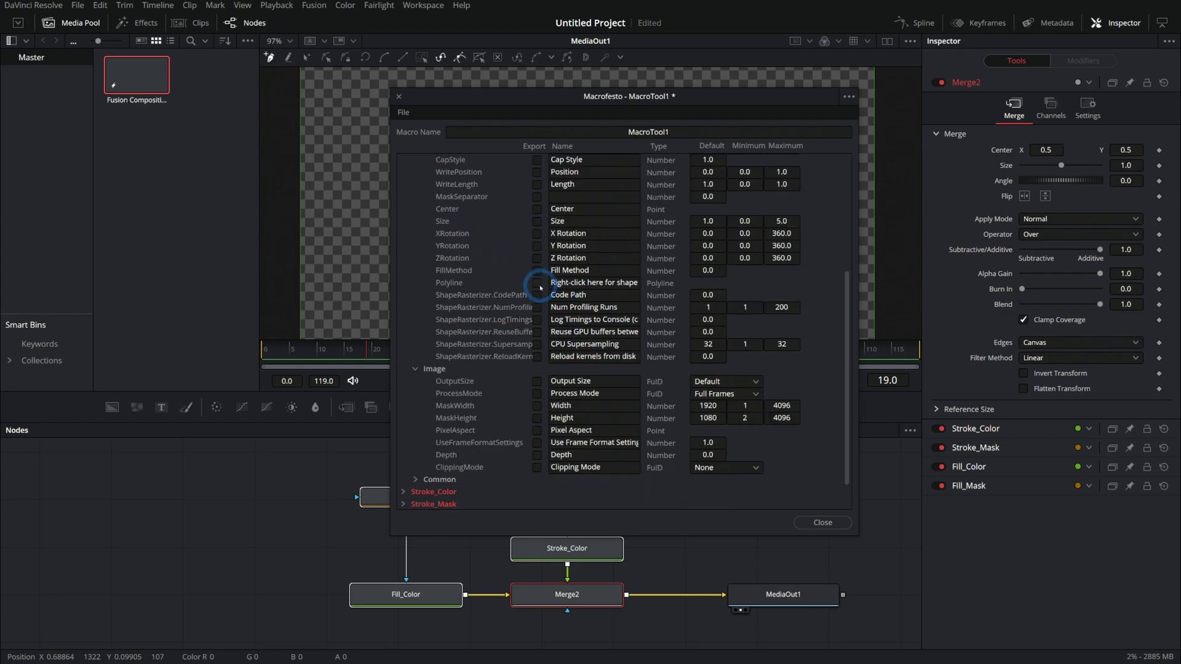
Mark Fill_Mask's Polyline control for export and name the macro Drawing_Tool_1
click(537, 283)
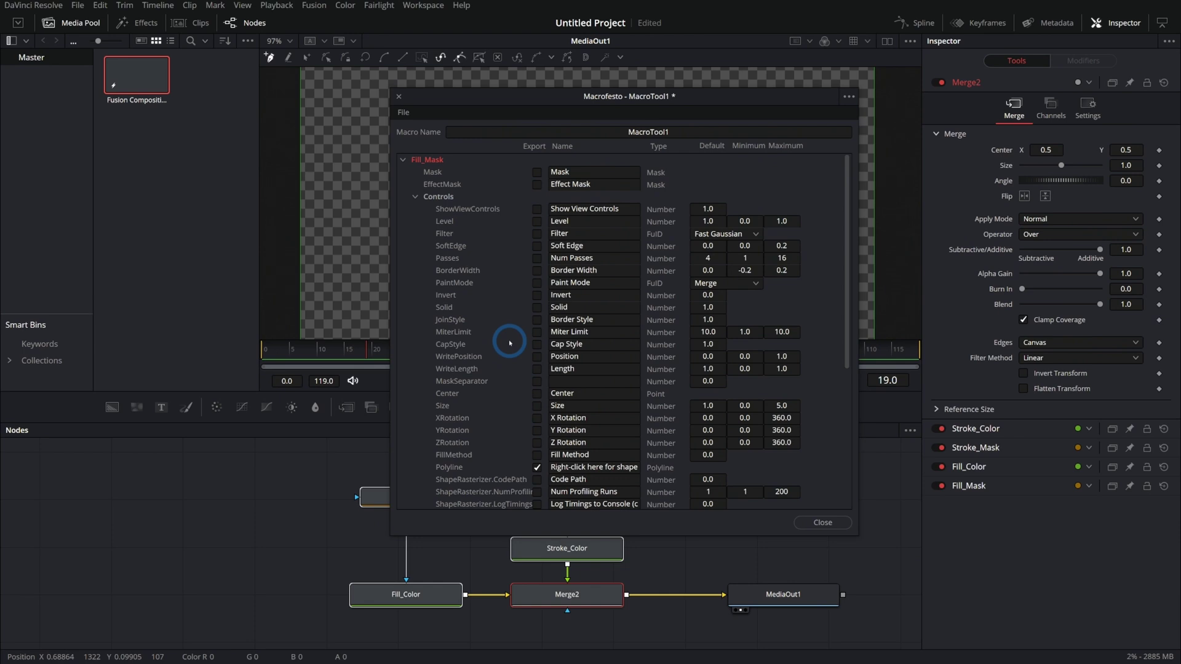
click(404, 158)
double_click(612, 135)
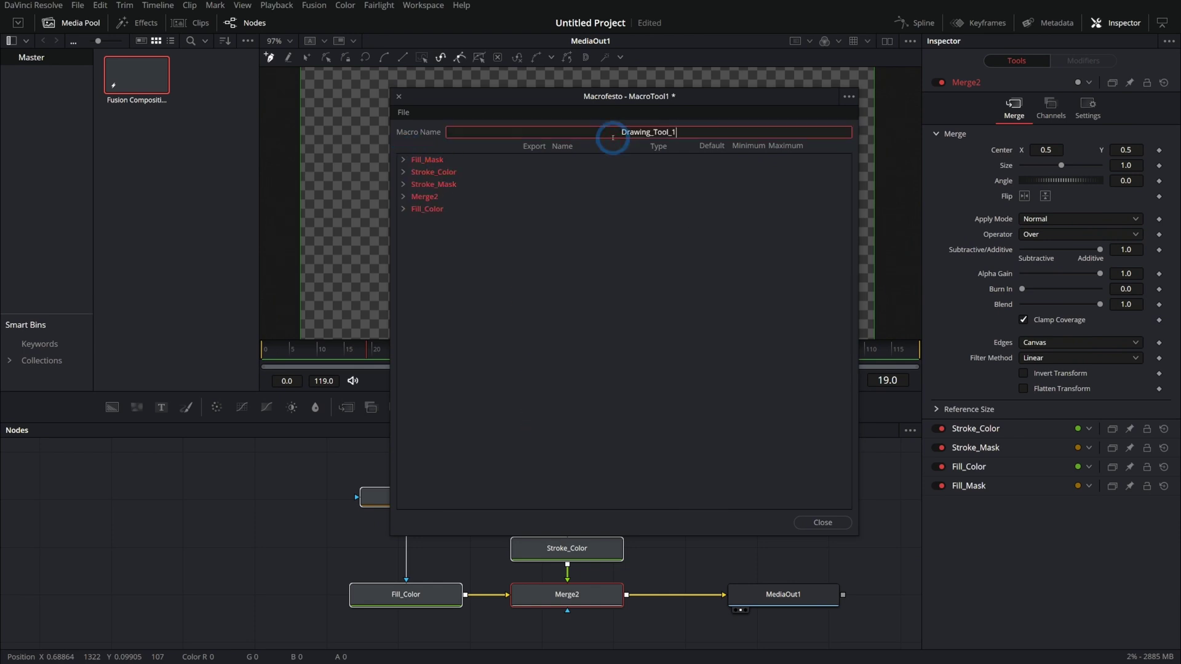
Save the macro as Drawing_Tool_1.setting in the Fusion Macros folder and close the macro editor
click(849, 96)
click(858, 117)
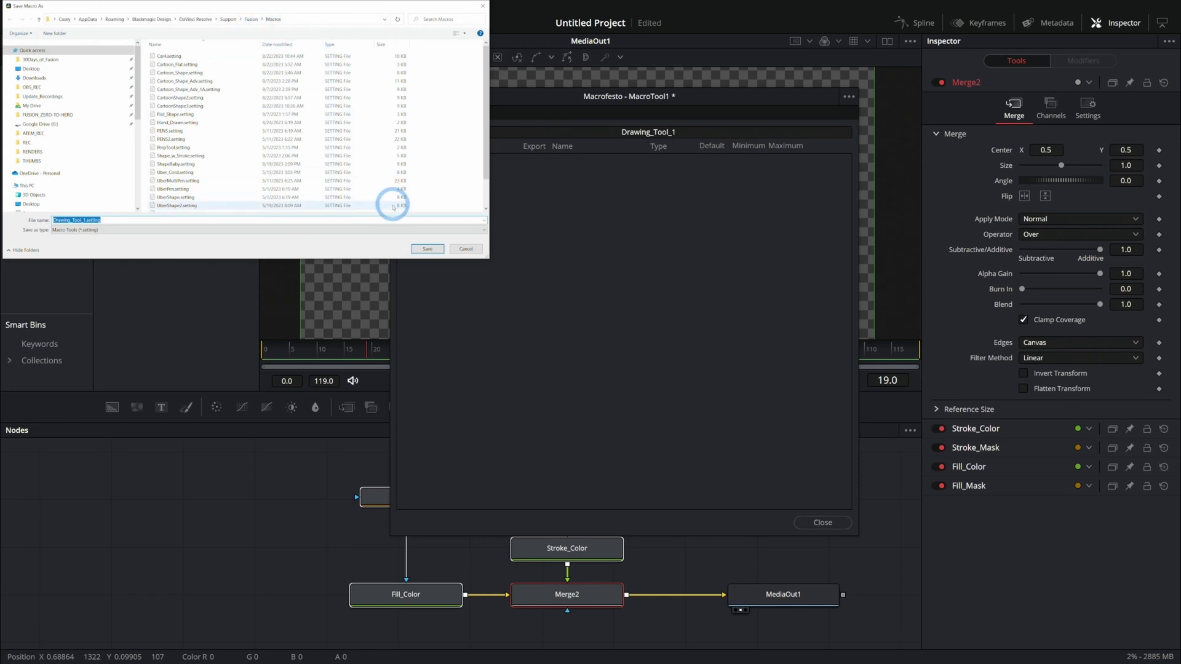
click(424, 250)
click(821, 522)
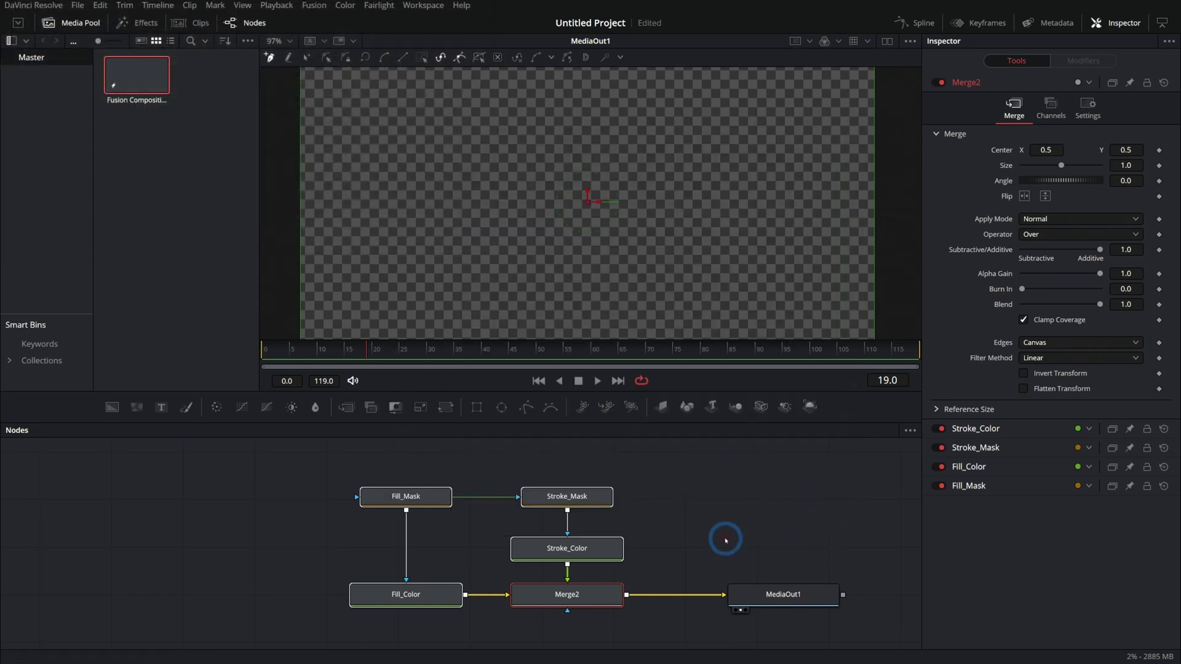
Add the Drawing_Tool_1 macro to an empty area of the node graph and show it in the viewer
drag(684, 571, 664, 398)
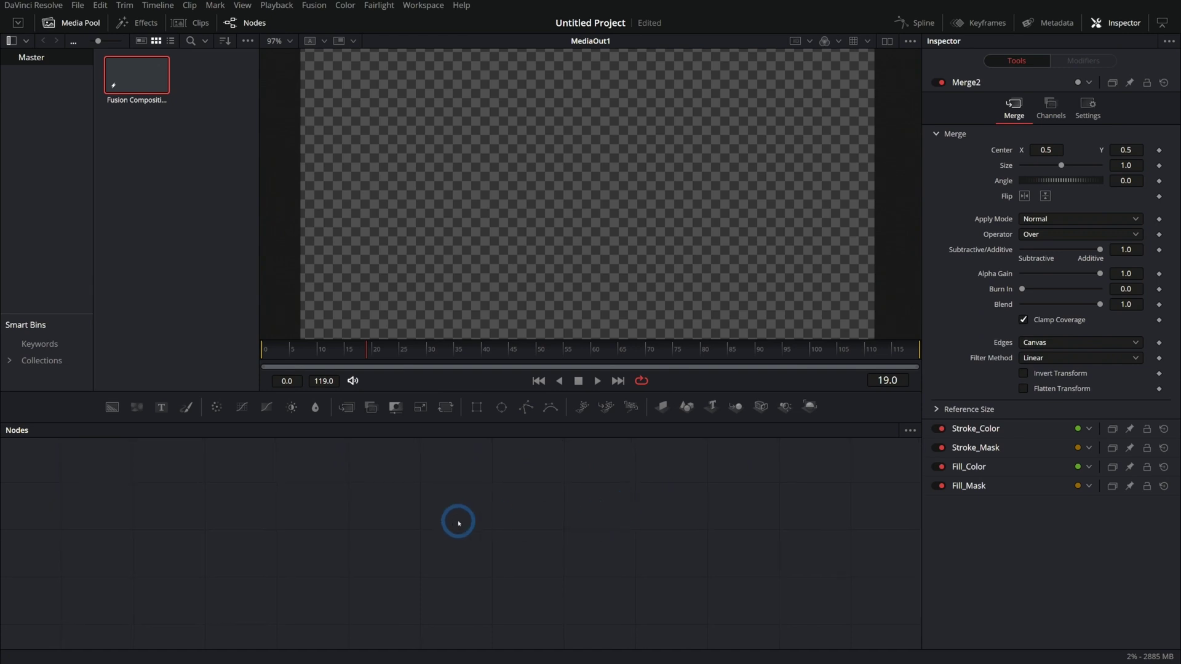
key(shift+space)
text(draw)
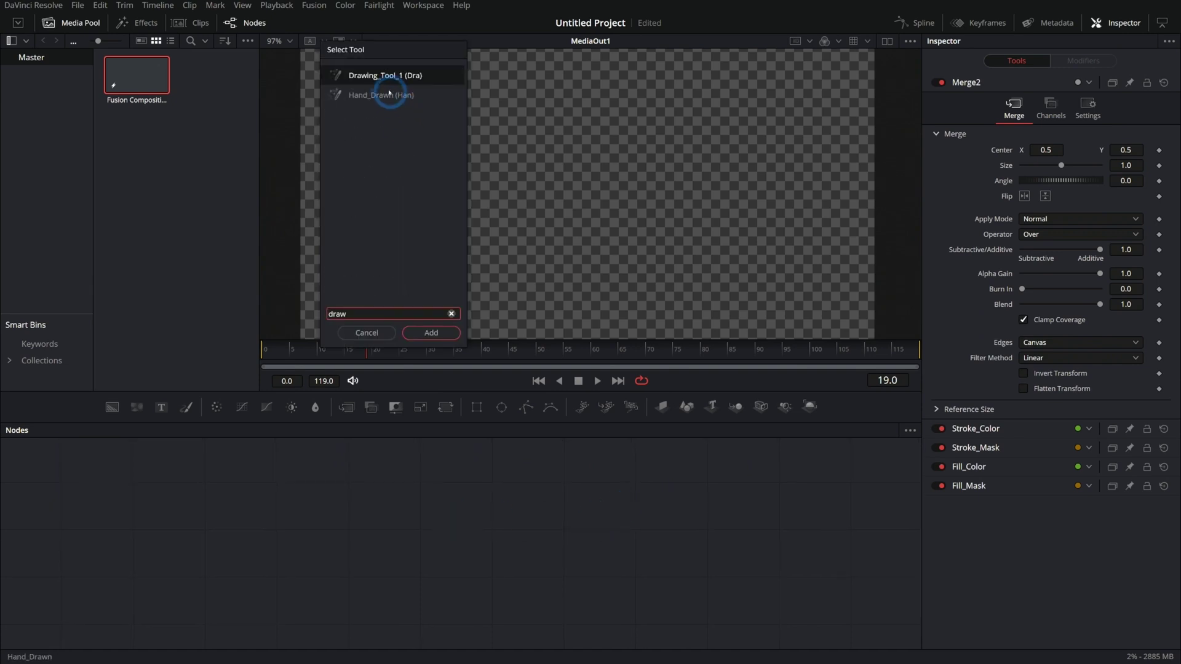
key(Return)
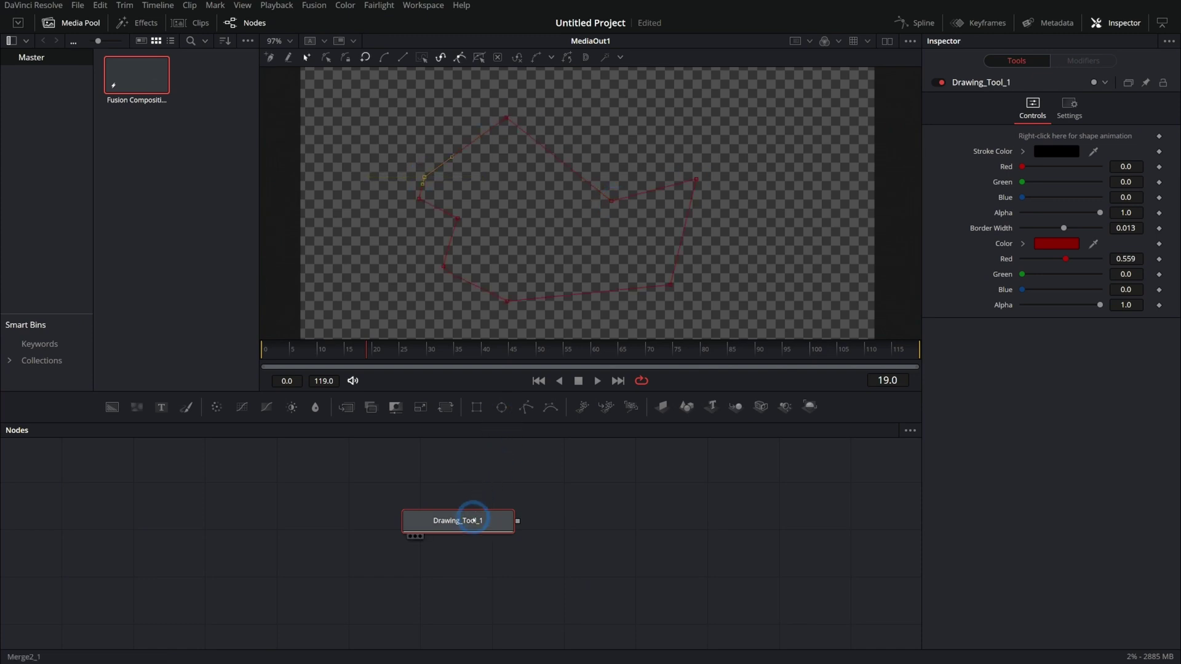
drag(473, 515, 596, 266)
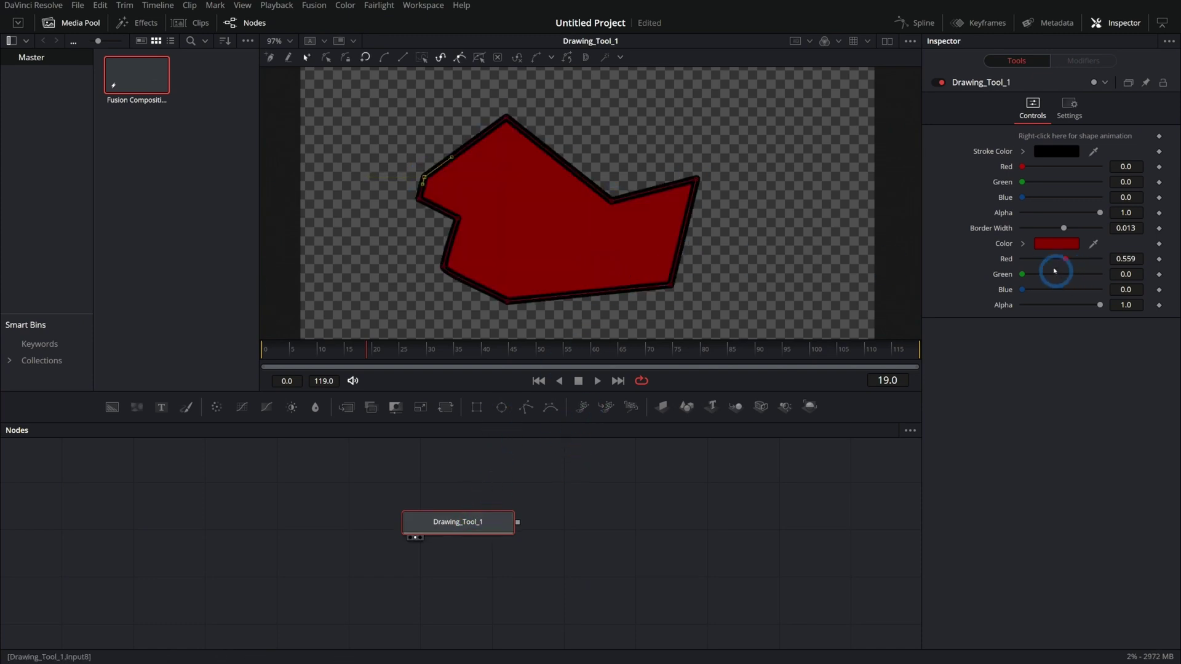
Change Drawing_Tool_1's fill color to a bright green, about hue 0.28, saturation 0.77 and value 0.73
click(1034, 244)
click(1129, 275)
click(1097, 275)
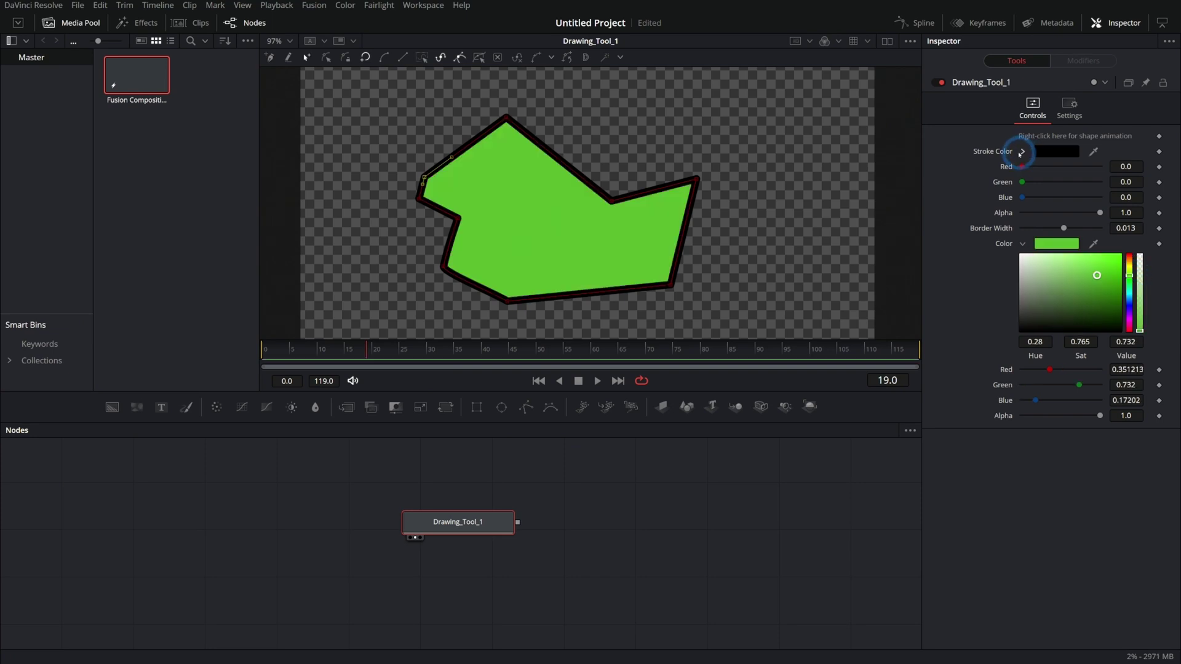
Change Drawing_Tool_1's Stroke Color to a very dark green, about hue 0.27, saturation 0.69 and value 0.14
click(1022, 151)
click(1130, 183)
drag(1089, 189, 1090, 228)
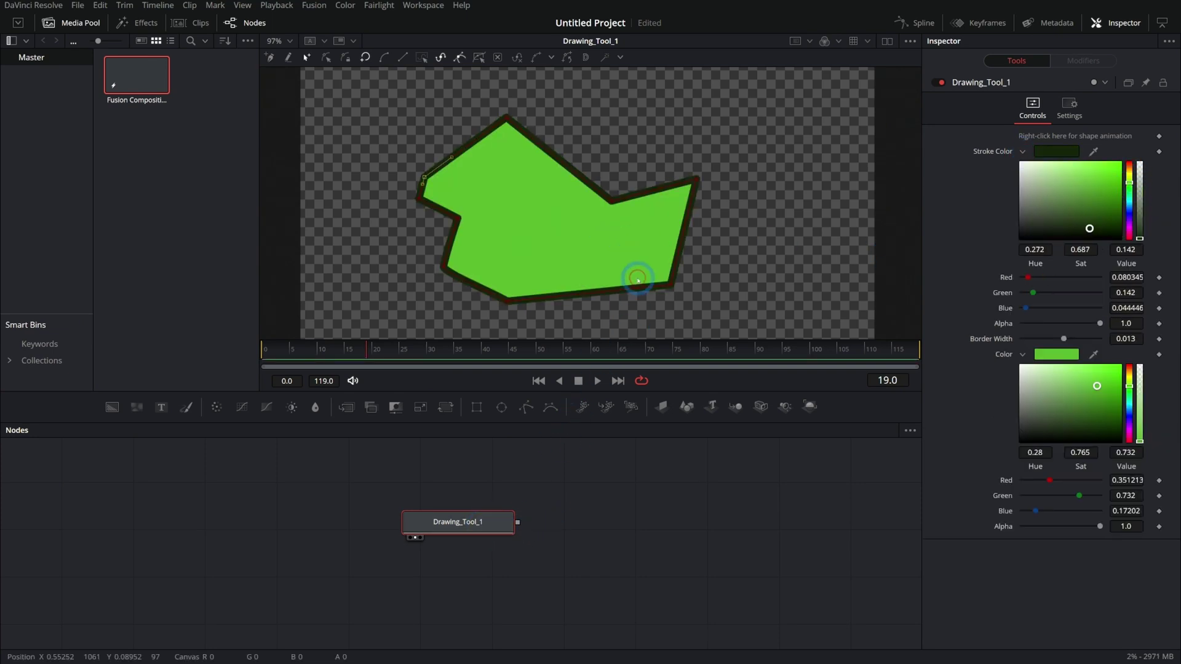
Reshape the polygon by adding points on its lower, lower-left, left and upper-right edges and pulling them to new positions, then deselect the node
drag(630, 289, 581, 255)
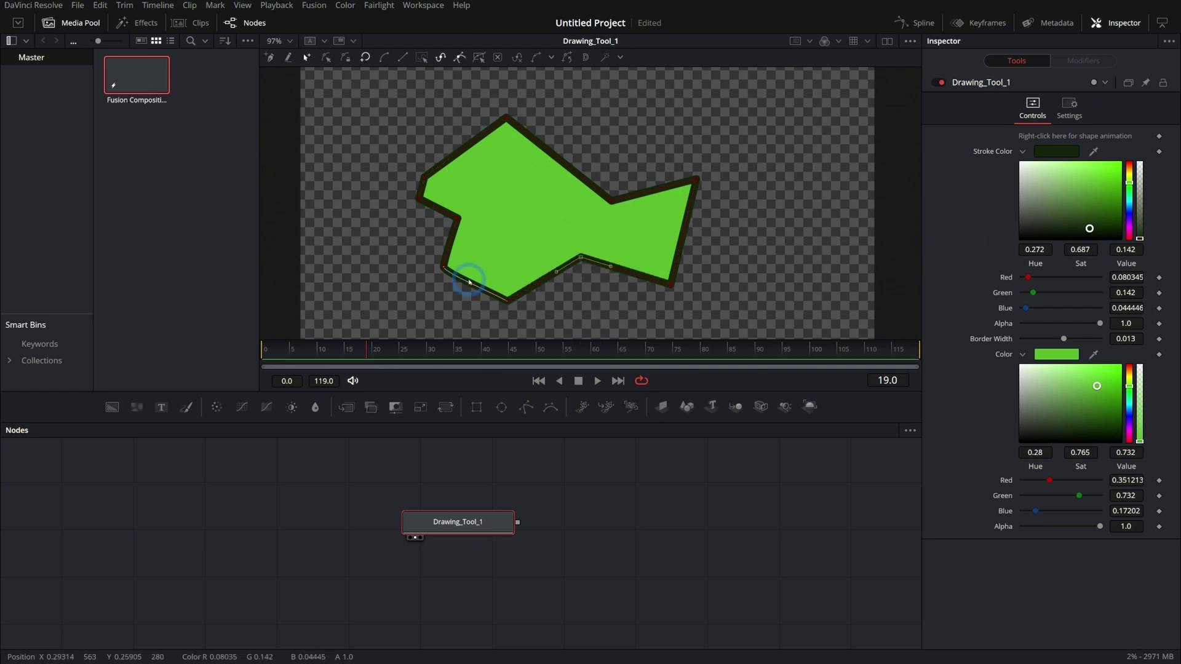
drag(474, 280, 503, 251)
drag(444, 207, 451, 194)
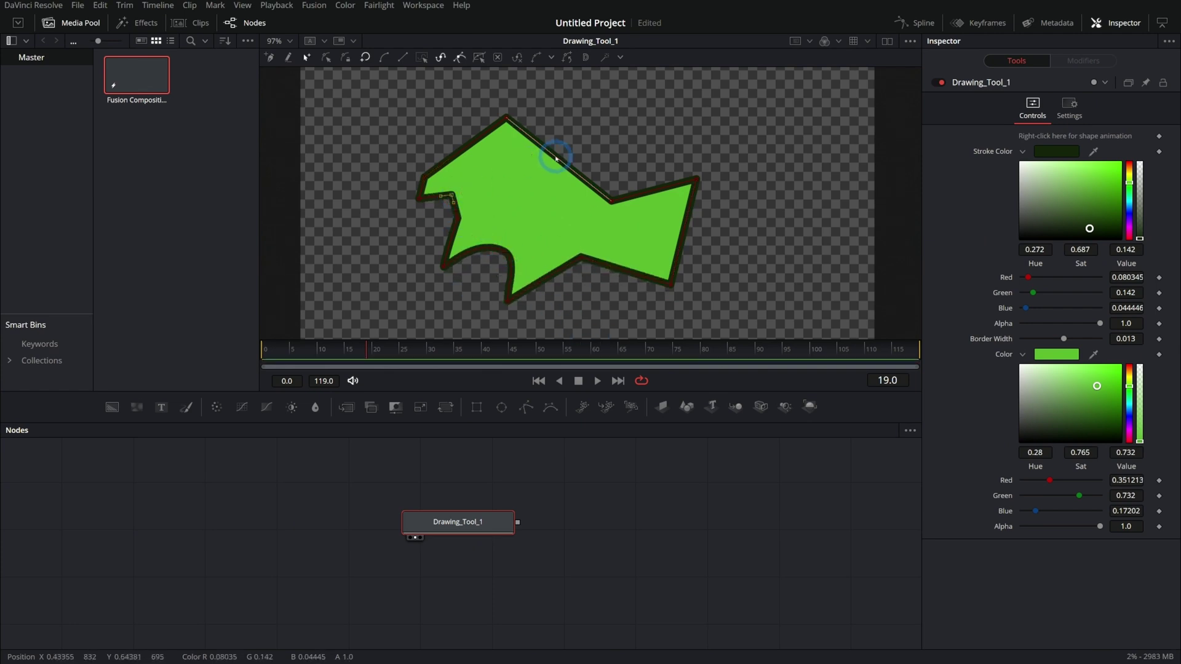
drag(558, 159, 585, 171)
click(541, 533)
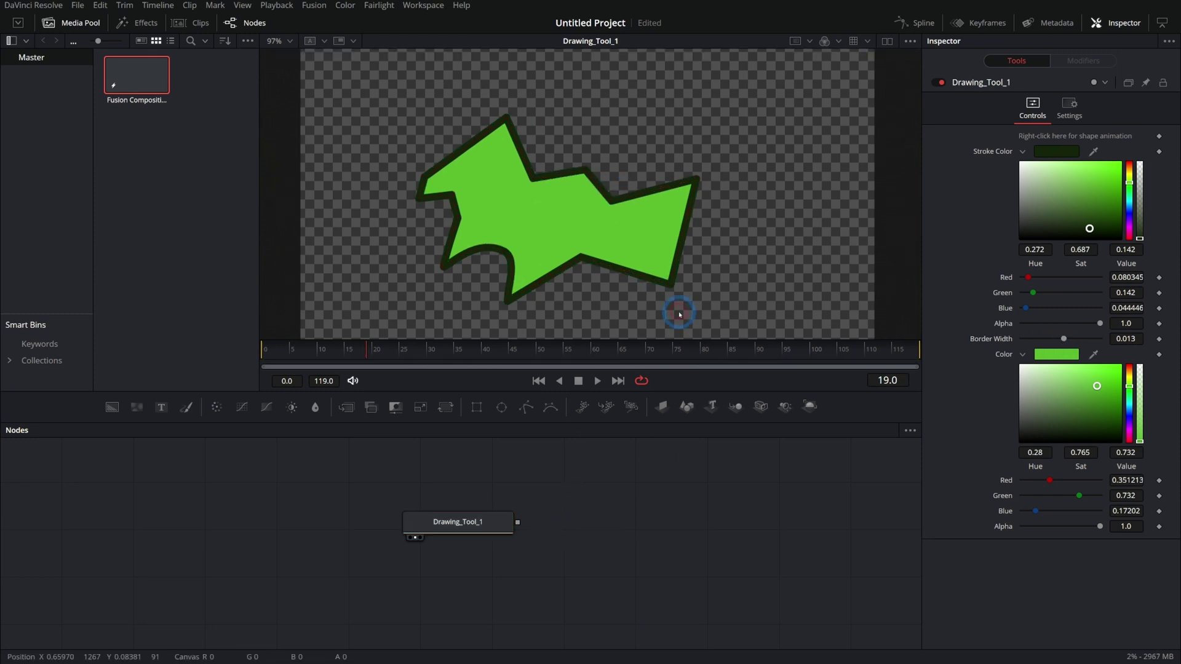